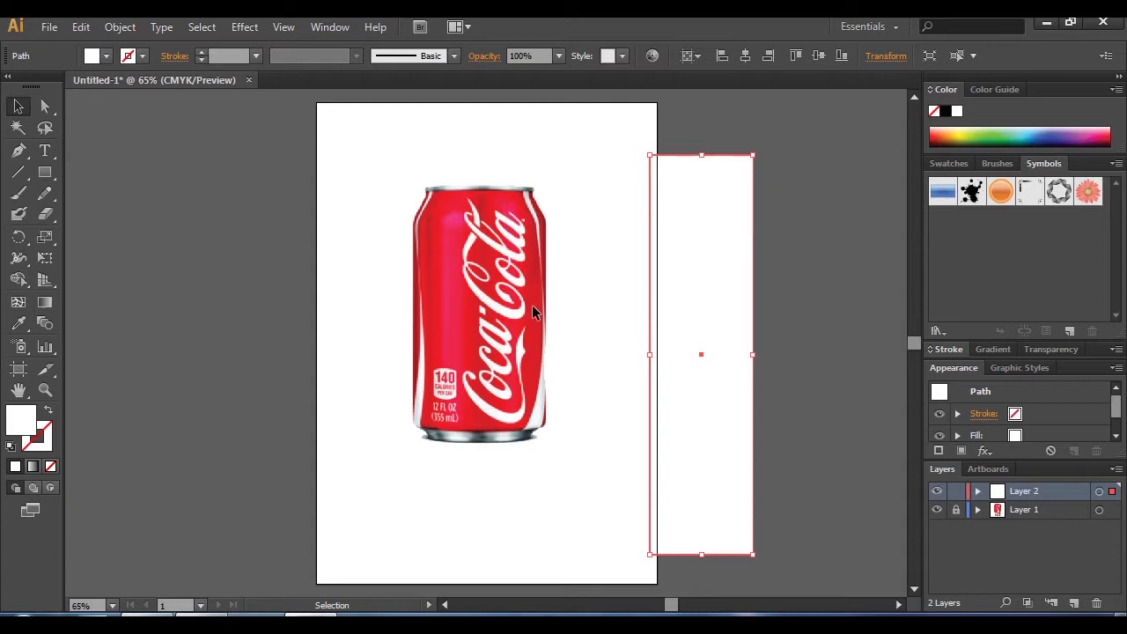
- Delete the white rectangle overlapping the artboard's edge and place a vertical ruler guide through the middle of the can
{"action": "key", "text": "Delete"}
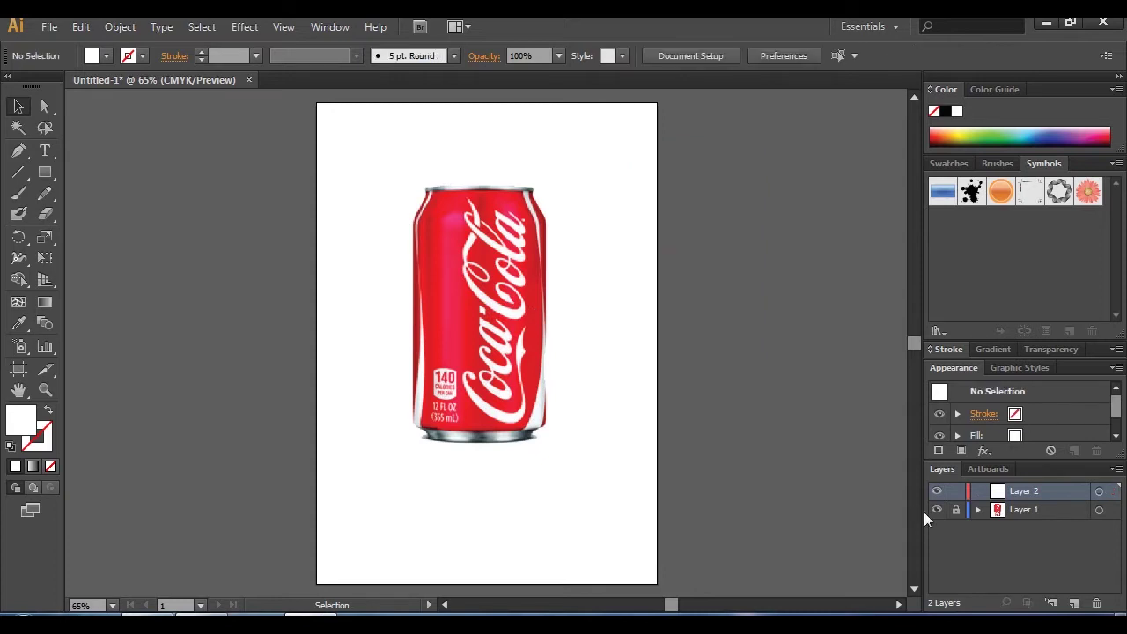
{"action": "key", "text": "r"}
{"action": "key", "text": "v"}
{"action": "key", "text": "ctrl+r"}
{"action": "left_click_drag", "start_coordinate": [74, 224], "coordinate": [478, 250]}
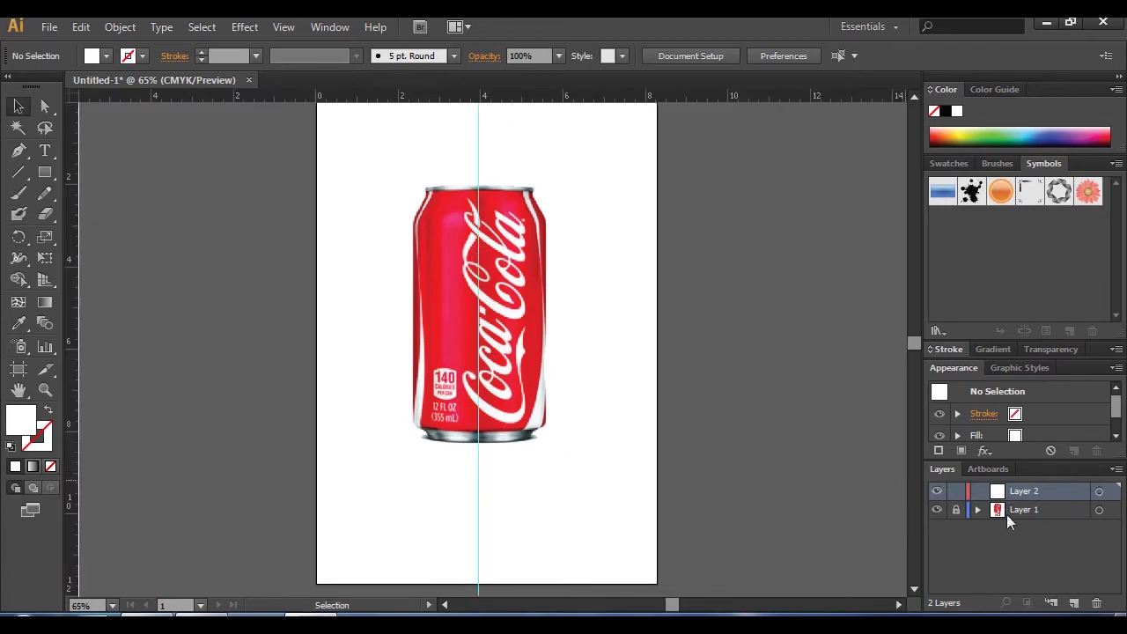
- Dim the can image through the options of Layer 1 and make Layer 2 the active layer
{"action": "double_click", "coordinate": [1064, 516]}
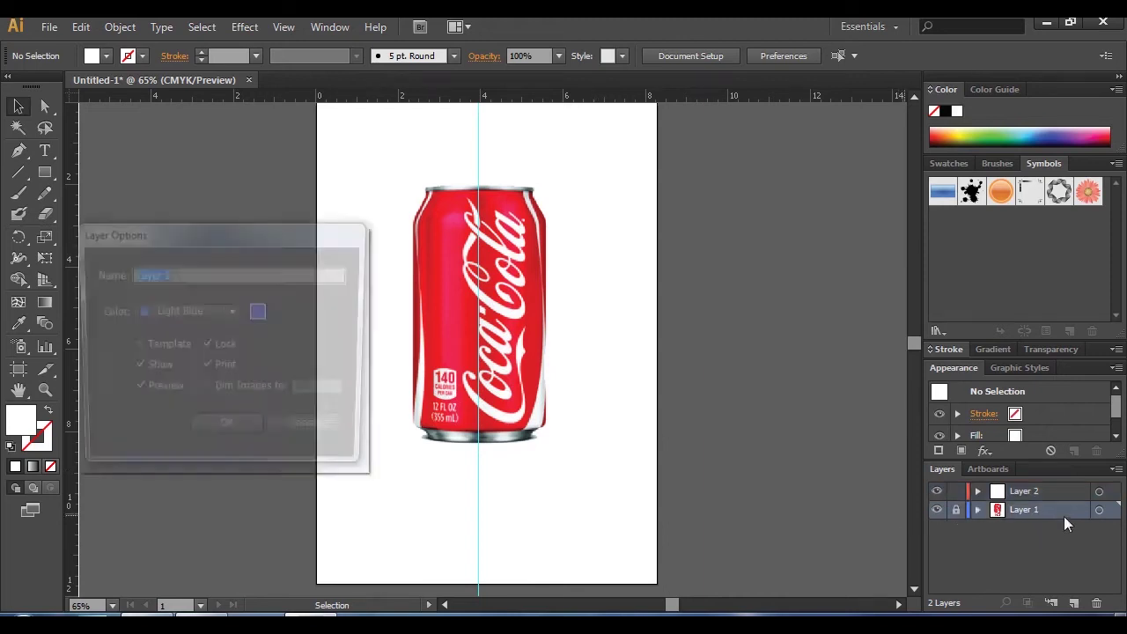
{"action": "left_click", "coordinate": [211, 394]}
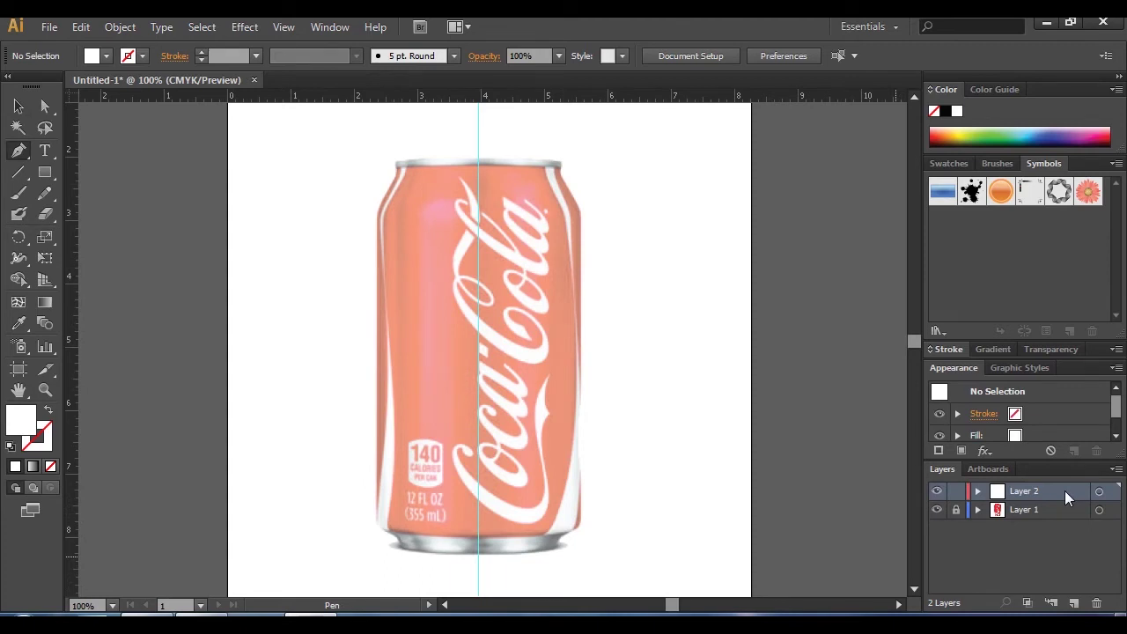
{"action": "left_click", "coordinate": [1065, 498]}
- Start a Pen path where the guide meets the can's top edge and extend it to the right end of the rim
{"action": "key", "text": "space"}
{"action": "left_click_drag", "start_coordinate": [529, 212], "coordinate": [545, 363]}
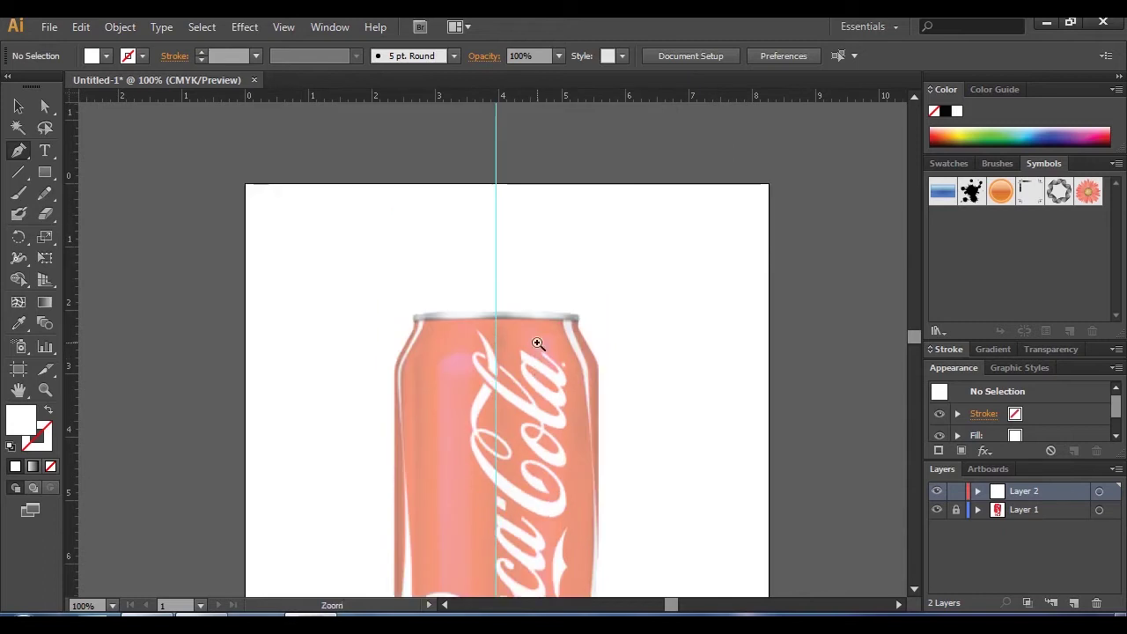
{"action": "left_click", "coordinate": [538, 344], "text": "ctrl"}
{"action": "left_click", "coordinate": [538, 343], "text": "ctrl"}
{"action": "left_click", "coordinate": [537, 343], "text": "ctrl"}
{"action": "left_click", "coordinate": [537, 342], "text": "ctrl"}
{"action": "left_click_drag", "start_coordinate": [319, 350], "coordinate": [585, 346]}
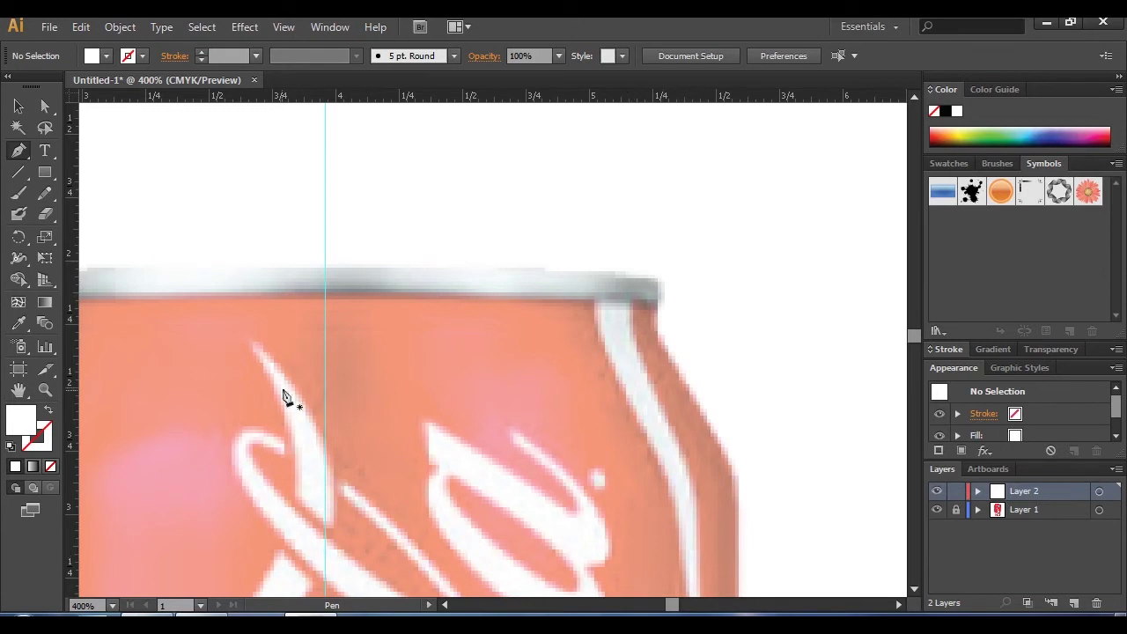
{"action": "left_click_drag", "start_coordinate": [499, 394], "coordinate": [493, 336]}
{"action": "left_click", "coordinate": [454, 331], "text": "ctrl+alt"}
{"action": "left_click_drag", "start_coordinate": [450, 367], "coordinate": [350, 319]}
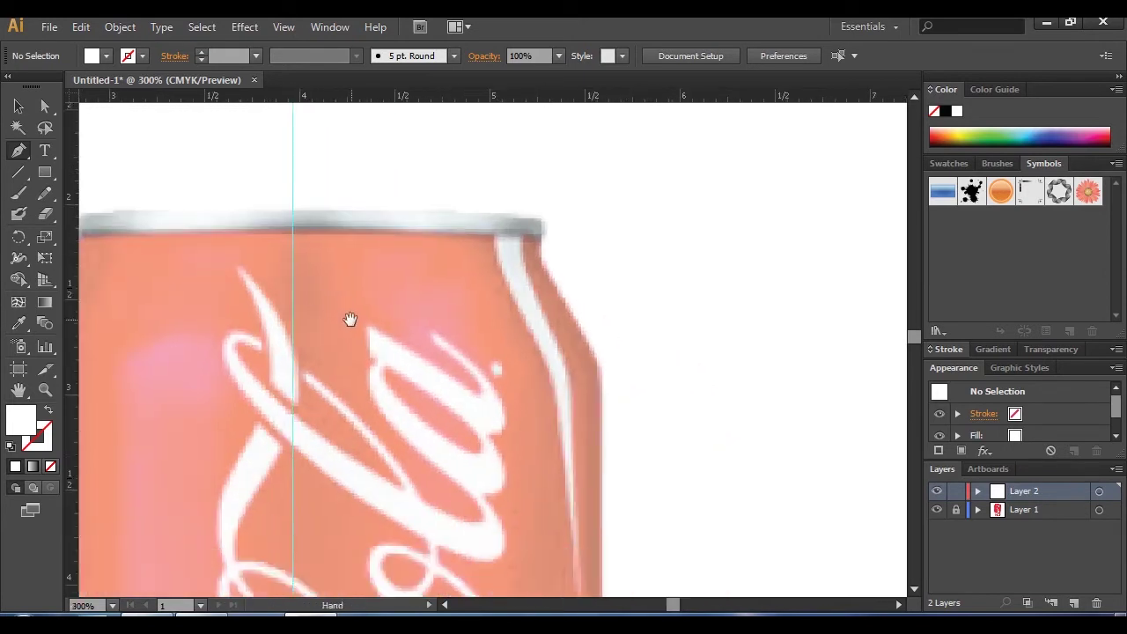
{"action": "left_click", "coordinate": [292, 212]}
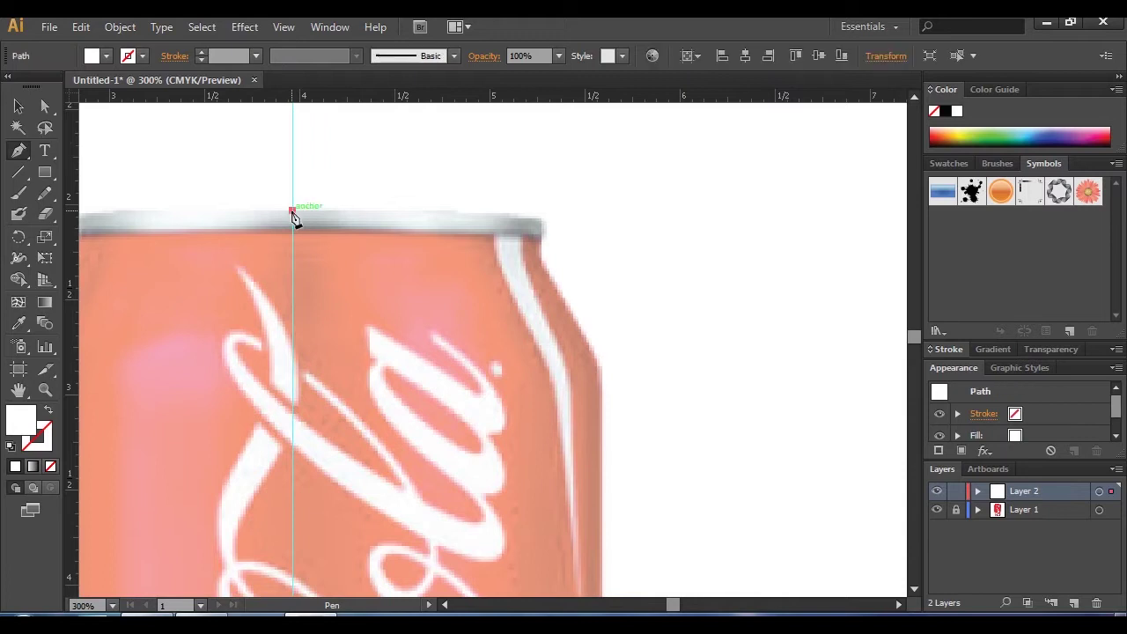
{"action": "left_click", "coordinate": [532, 216]}
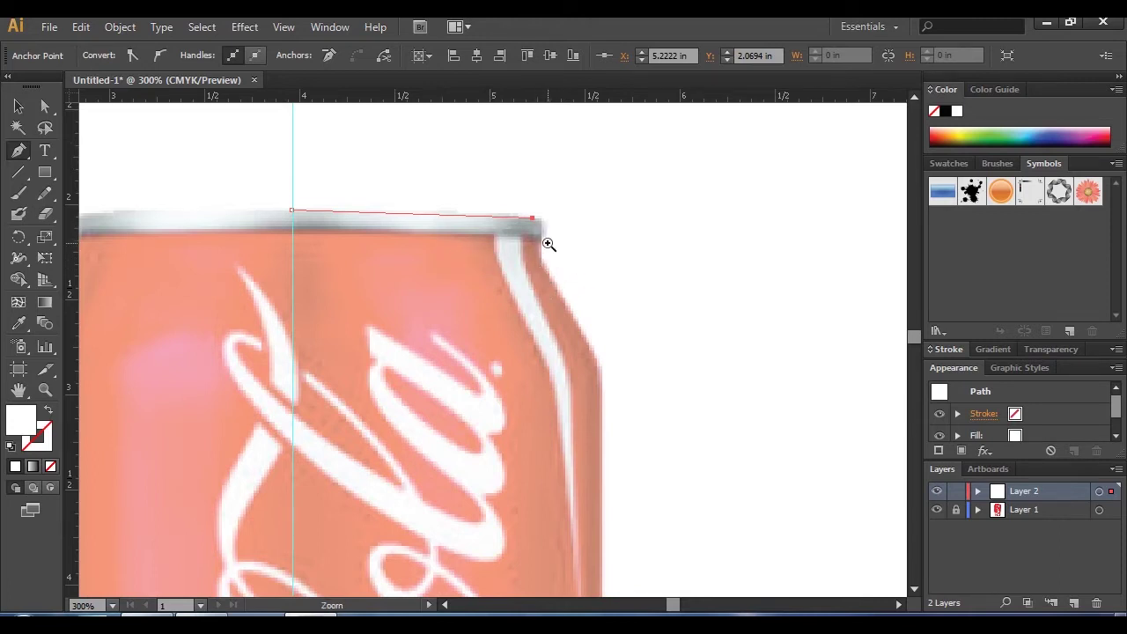
- Curve the path around the rim's upper-right corner and give it no fill and an olive-yellow stroke
{"action": "left_click", "coordinate": [546, 240], "text": "ctrl"}
{"action": "left_click", "coordinate": [502, 310], "text": "ctrl"}
{"action": "left_click", "coordinate": [491, 320], "text": "ctrl"}
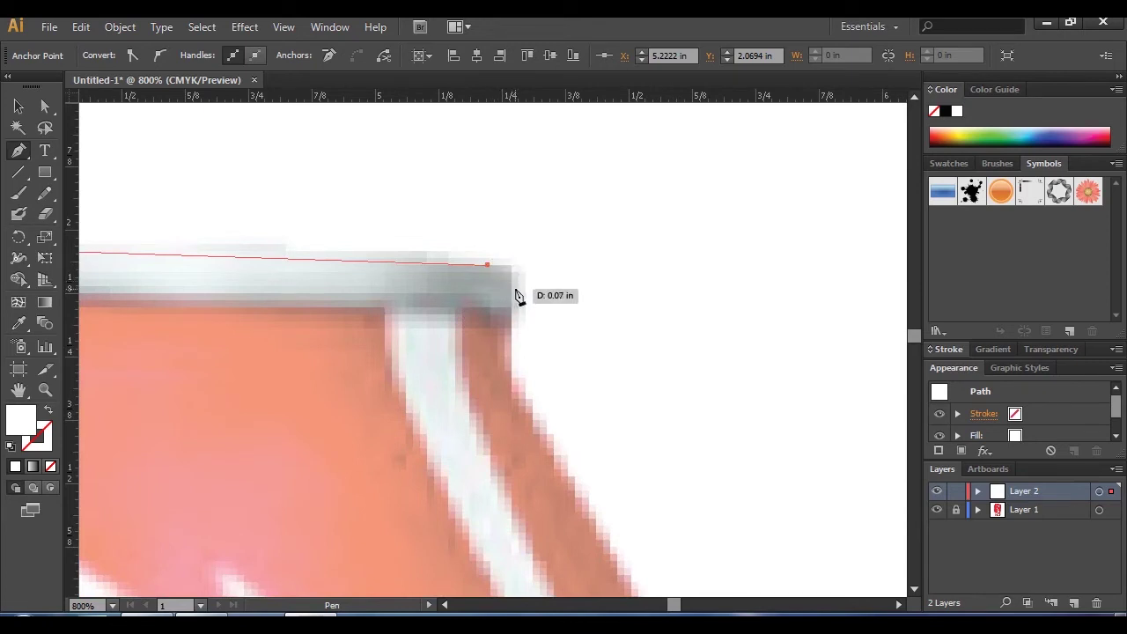
{"action": "left_click_drag", "start_coordinate": [516, 288], "coordinate": [518, 311]}
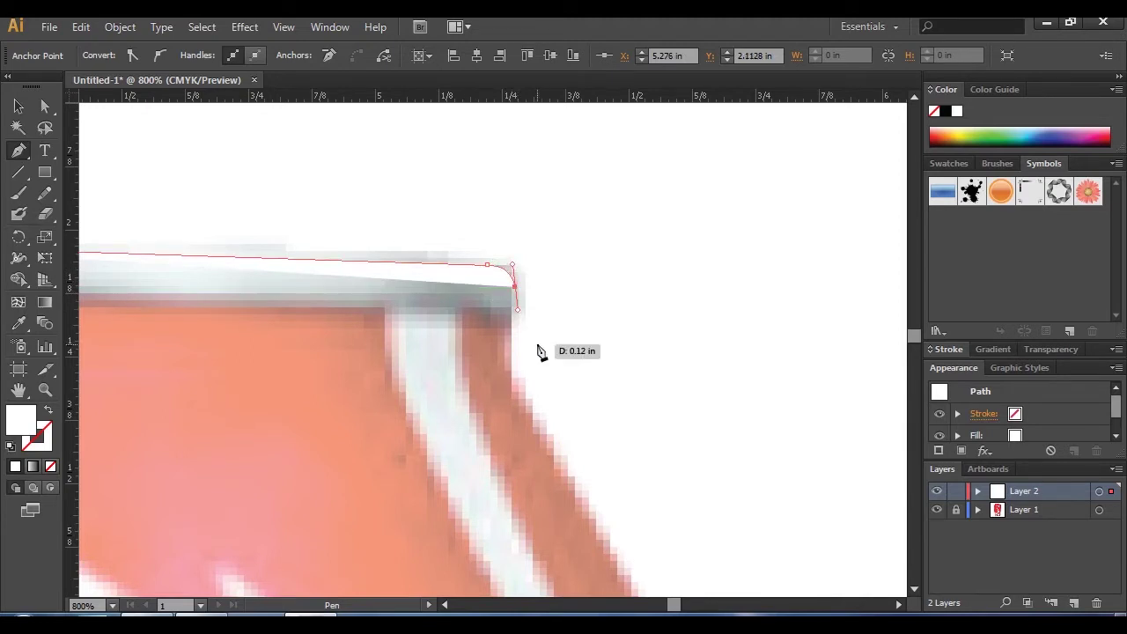
{"action": "left_click", "coordinate": [48, 410]}
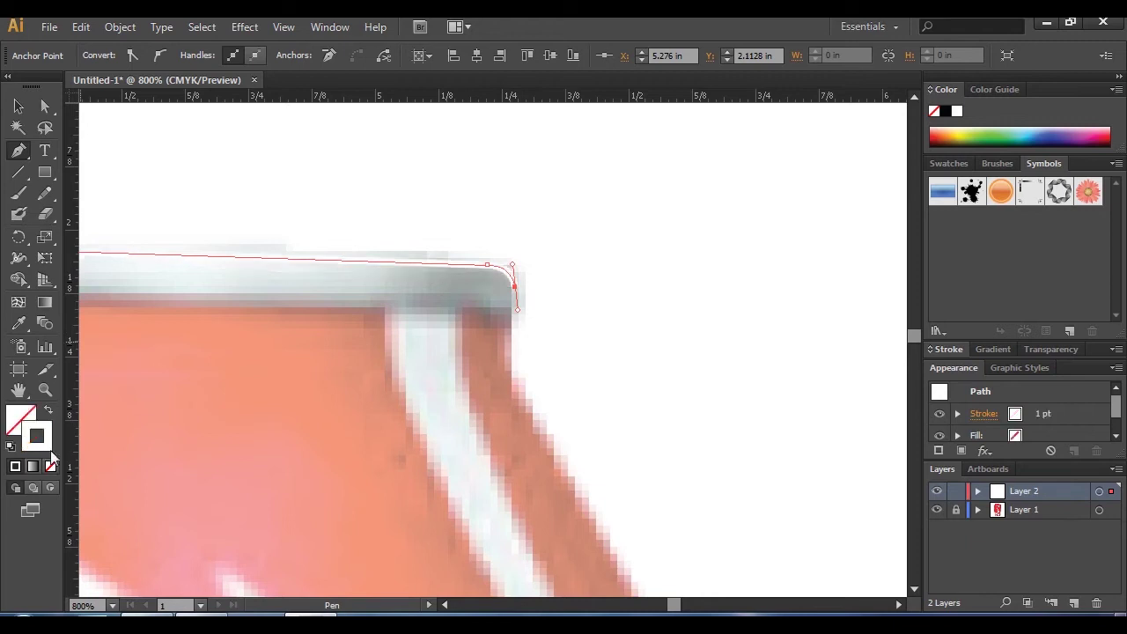
{"action": "left_click", "coordinate": [959, 134]}
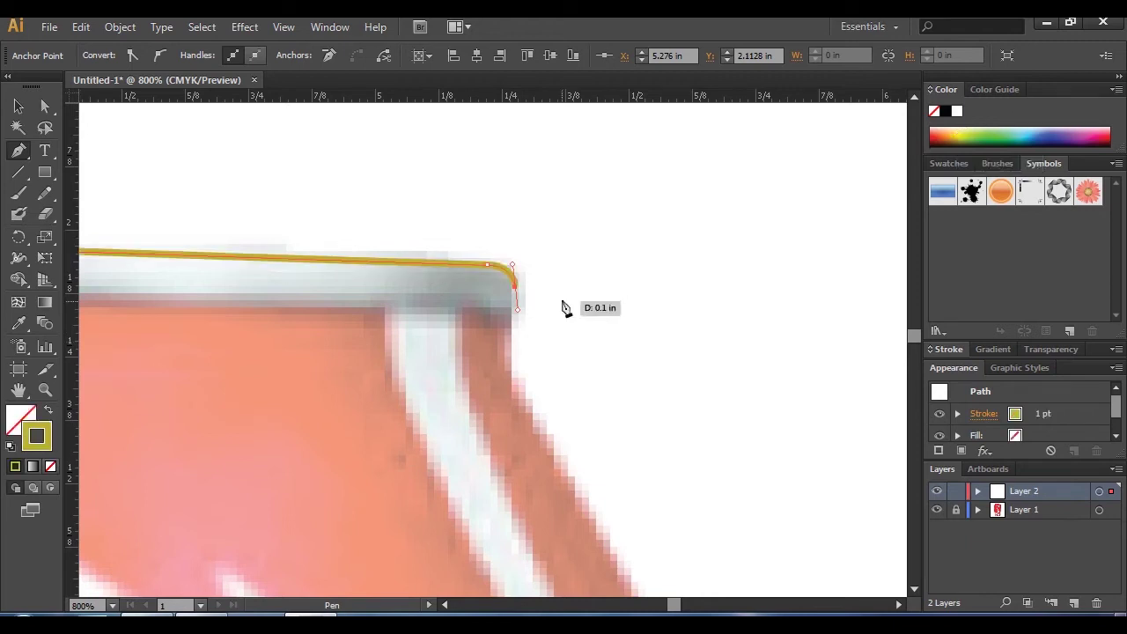
- Continue the Pen path around the underside of the rim and down the neck to the can's right shoulder
{"action": "left_click", "coordinate": [517, 309]}
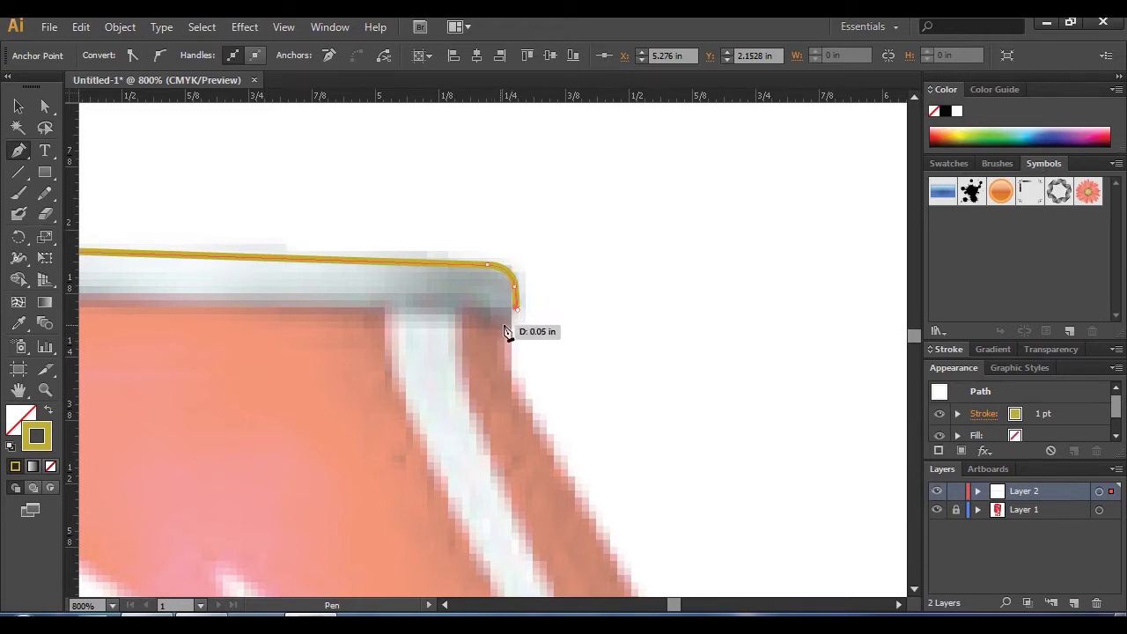
{"action": "left_click", "coordinate": [508, 319]}
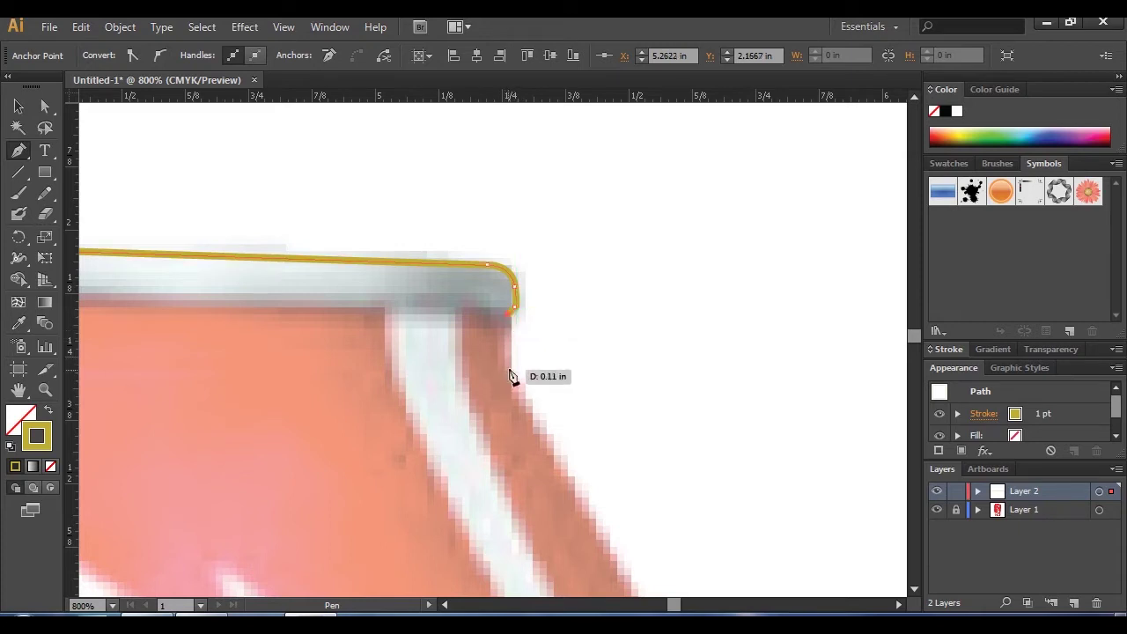
{"action": "left_click_drag", "start_coordinate": [511, 373], "coordinate": [448, 314]}
{"action": "left_click_drag", "start_coordinate": [469, 424], "coordinate": [413, 352]}
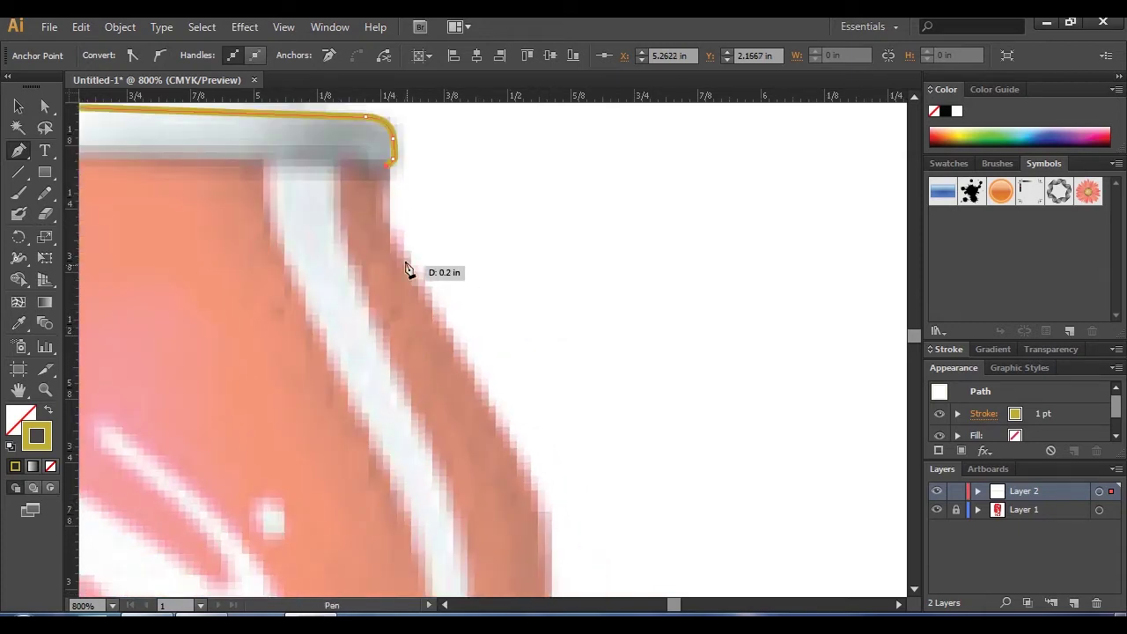
{"action": "left_click_drag", "start_coordinate": [394, 234], "coordinate": [407, 255]}
{"action": "left_click_drag", "start_coordinate": [478, 430], "coordinate": [368, 404]}
{"action": "left_click", "coordinate": [431, 383], "text": "ctrl+alt"}
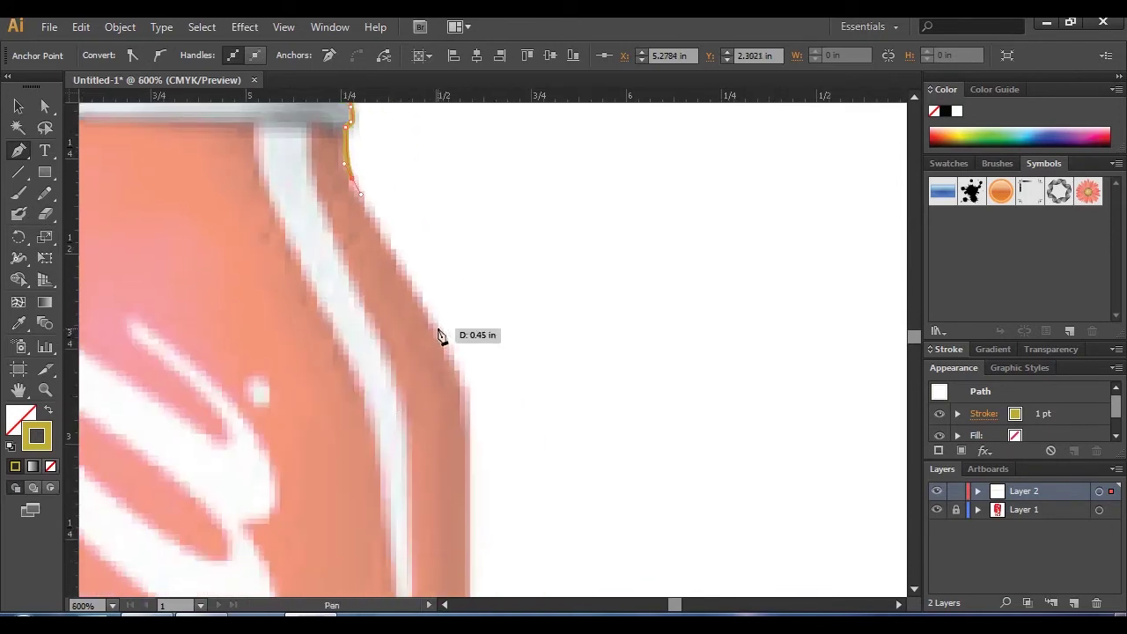
{"action": "left_click", "coordinate": [438, 330]}
- Adjust the anchor point on the can's right shoulder with Direct Selection so the outline follows the image edge
{"action": "left_click_drag", "start_coordinate": [450, 485], "coordinate": [430, 288]}
{"action": "scroll", "coordinate": [430, 288], "scroll_direction": "up", "scroll_amount": 4}
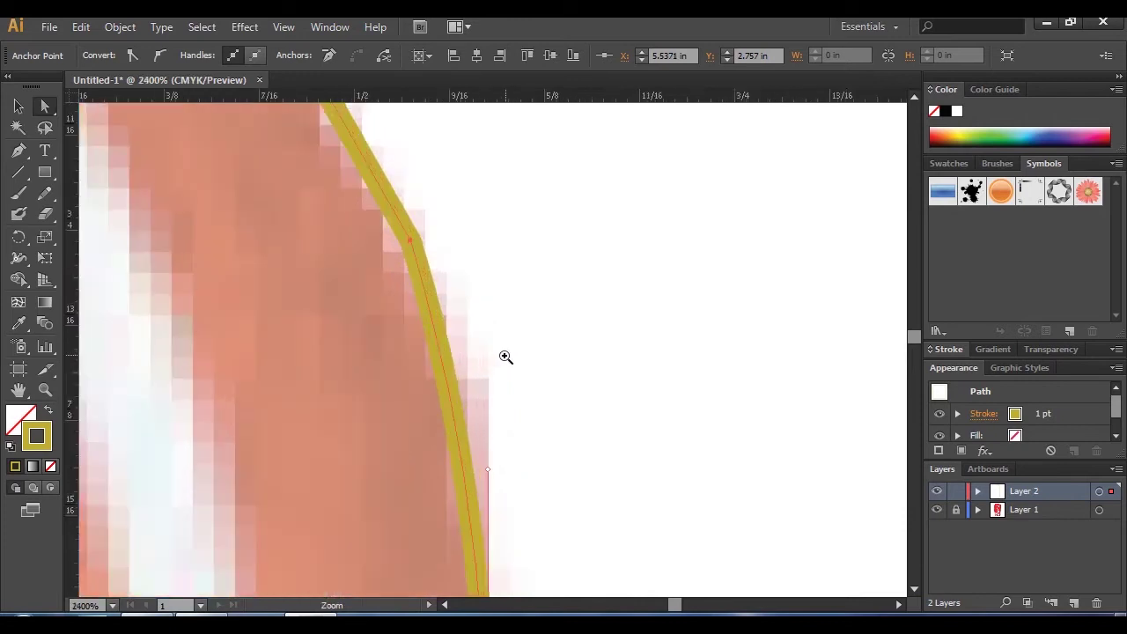
{"action": "mouse_move", "coordinate": [412, 241]}
{"action": "left_mouse_down"}
{"action": "mouse_move", "coordinate": [410, 253]}
{"action": "mouse_move", "coordinate": [409, 243]}
{"action": "left_mouse_up"}
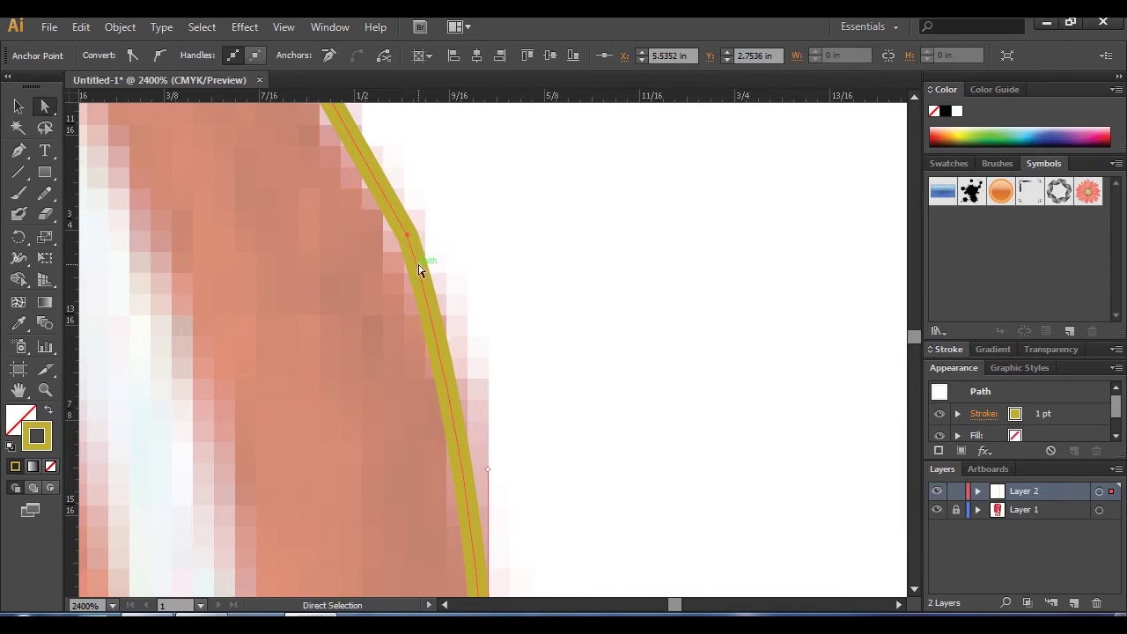
{"action": "scroll", "coordinate": [432, 275], "scroll_direction": "left", "scroll_amount": 2}
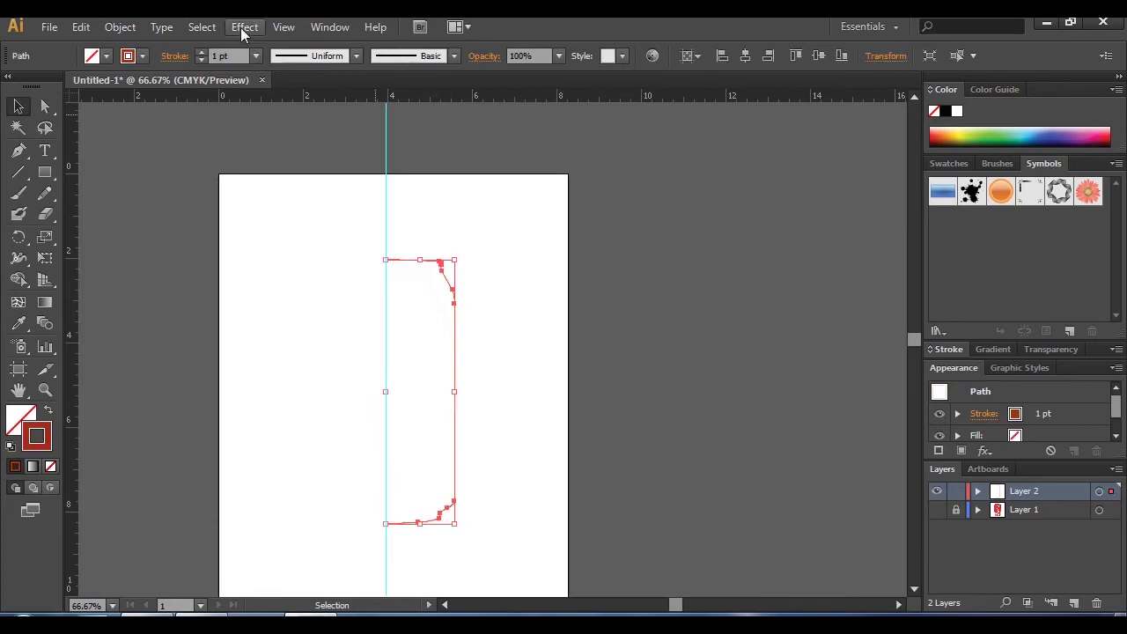
- Apply a 360° 3D Revolve effect to the half-can profile from its left edge, with Off-Axis Front position and Plastic Shading
{"action": "left_click", "coordinate": [243, 29]}
{"action": "mouse_move", "coordinate": [344, 130]}
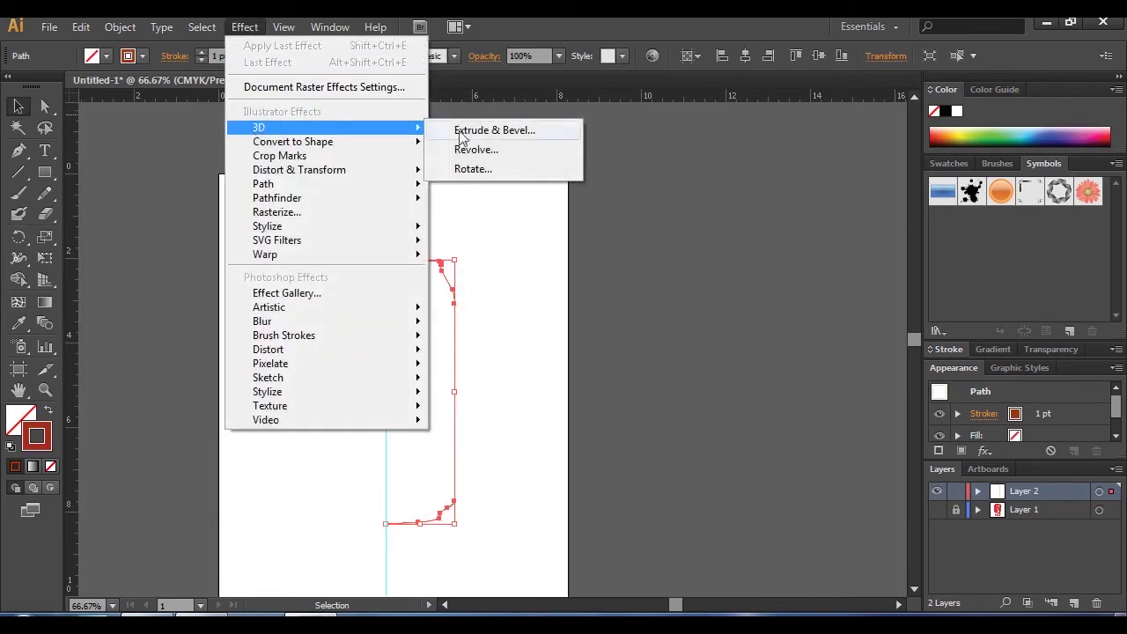
{"action": "left_click", "coordinate": [495, 151]}
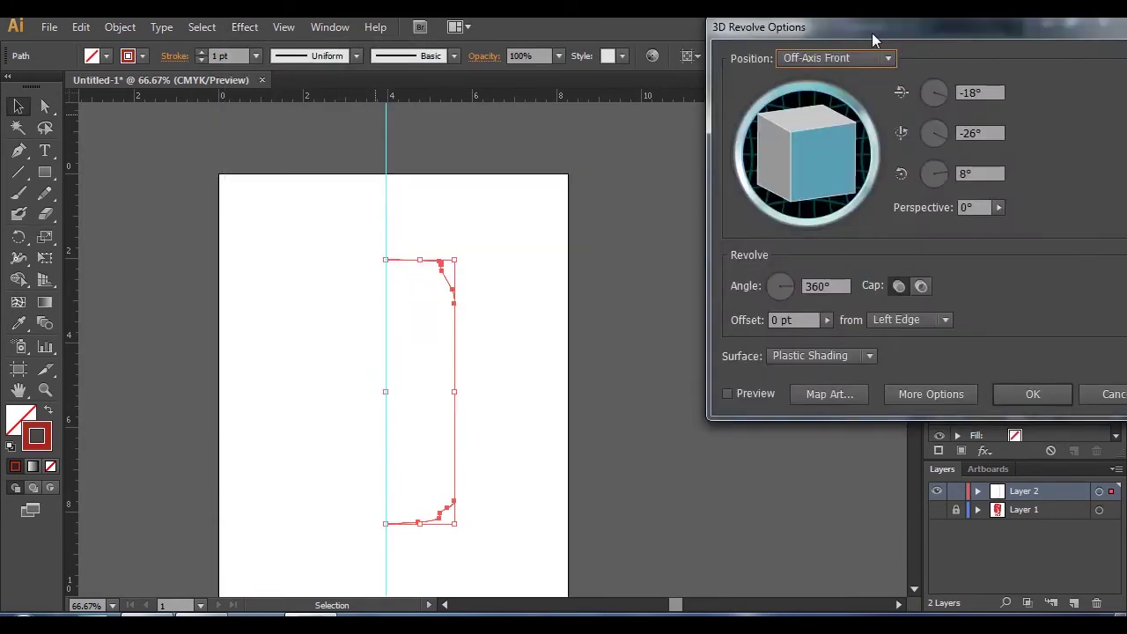
{"action": "left_click", "coordinate": [1026, 391]}
{"action": "key", "text": "alt+p"}
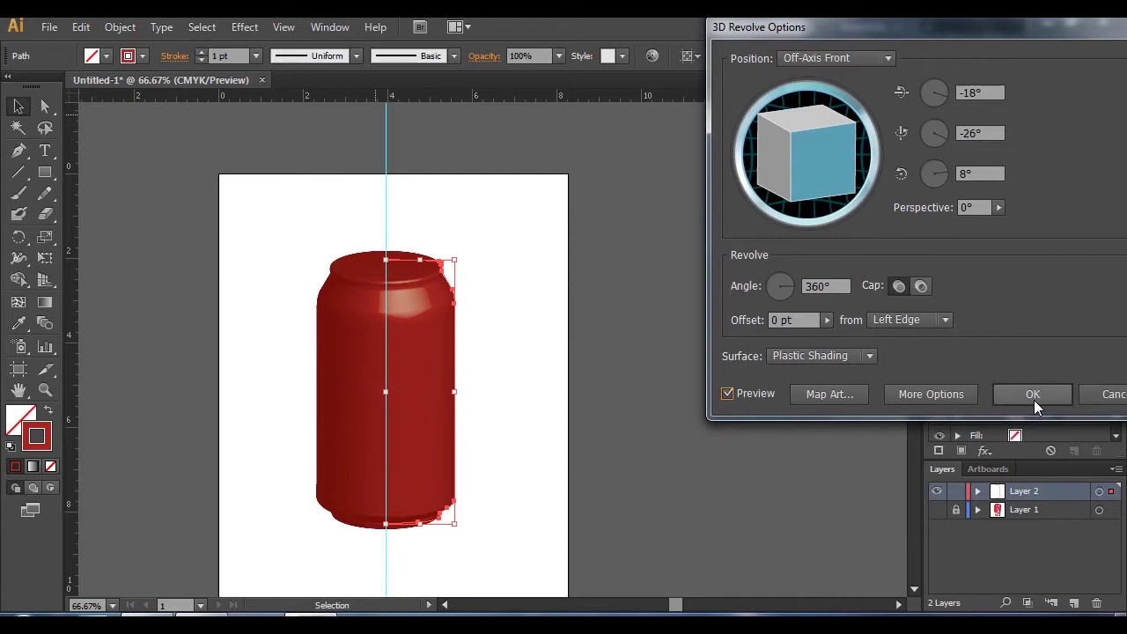
{"action": "left_click", "coordinate": [1034, 401]}
- Examine the shading and highlight on the upper part of the revolved can and find its 3D Revolve effect entry
{"action": "left_click_drag", "start_coordinate": [407, 397], "coordinate": [481, 415]}
{"action": "left_click", "coordinate": [497, 361], "text": "ctrl"}
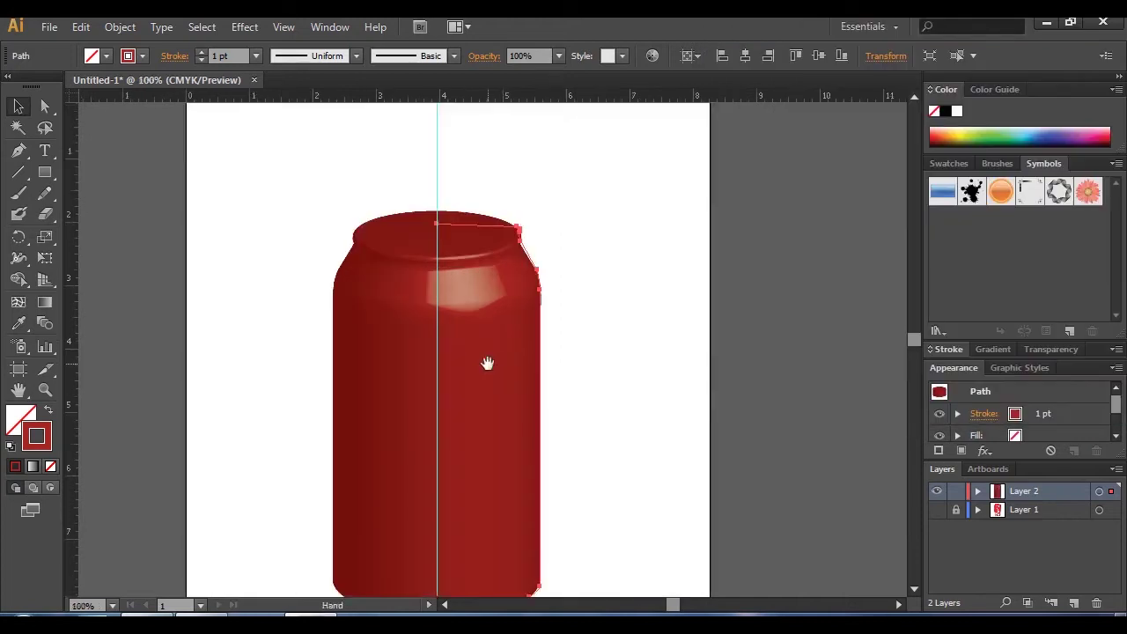
{"action": "left_click_drag", "start_coordinate": [536, 382], "coordinate": [502, 477]}
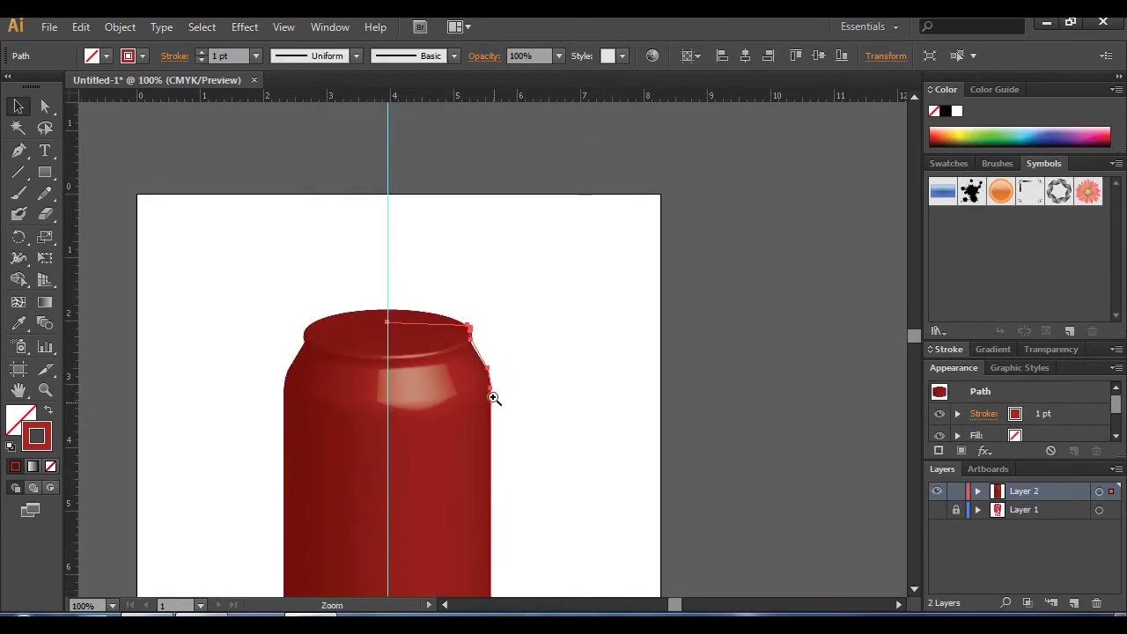
{"action": "scroll", "coordinate": [475, 394], "scroll_direction": "up", "scroll_amount": 4}
{"action": "left_click_drag", "start_coordinate": [356, 428], "coordinate": [478, 373]}
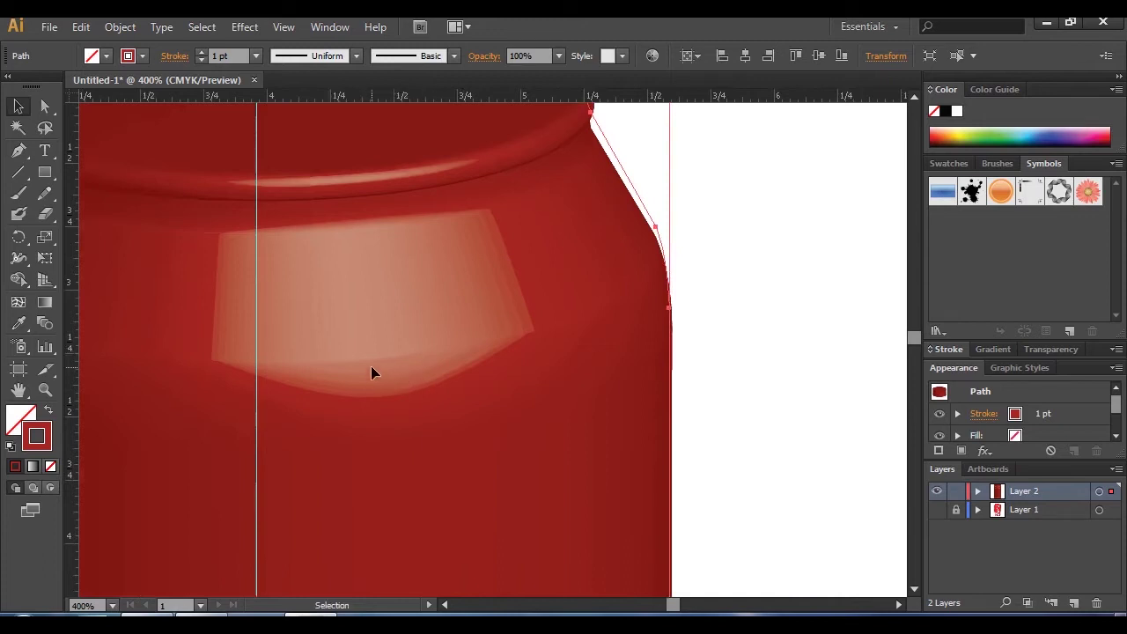
{"action": "left_click_drag", "start_coordinate": [520, 403], "coordinate": [557, 414]}
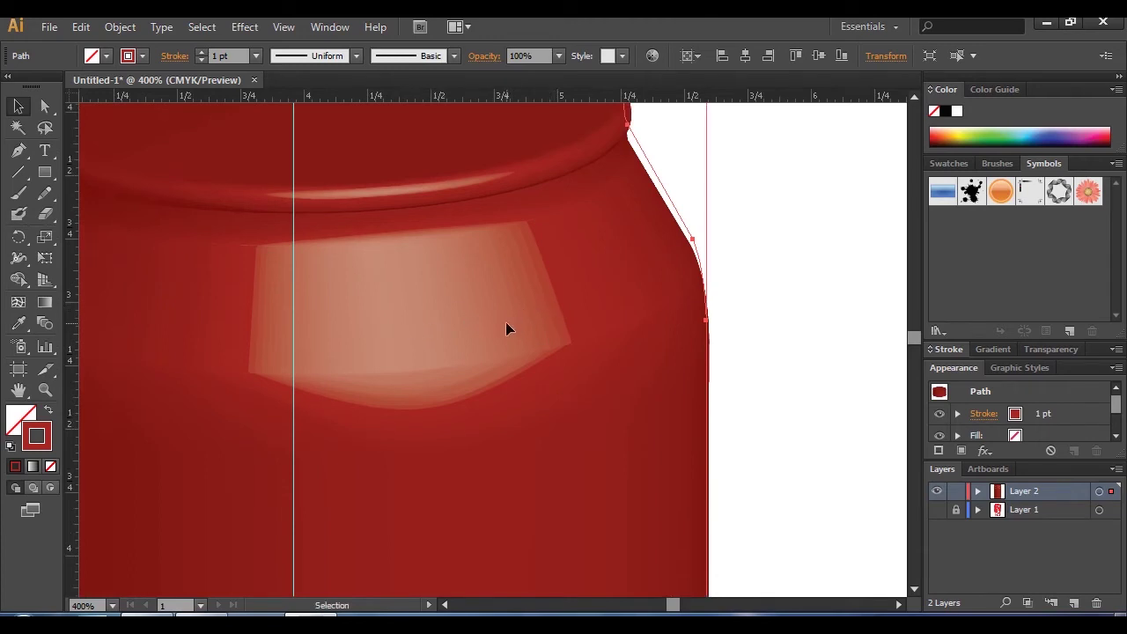
{"action": "key", "text": "ctrl+minus"}
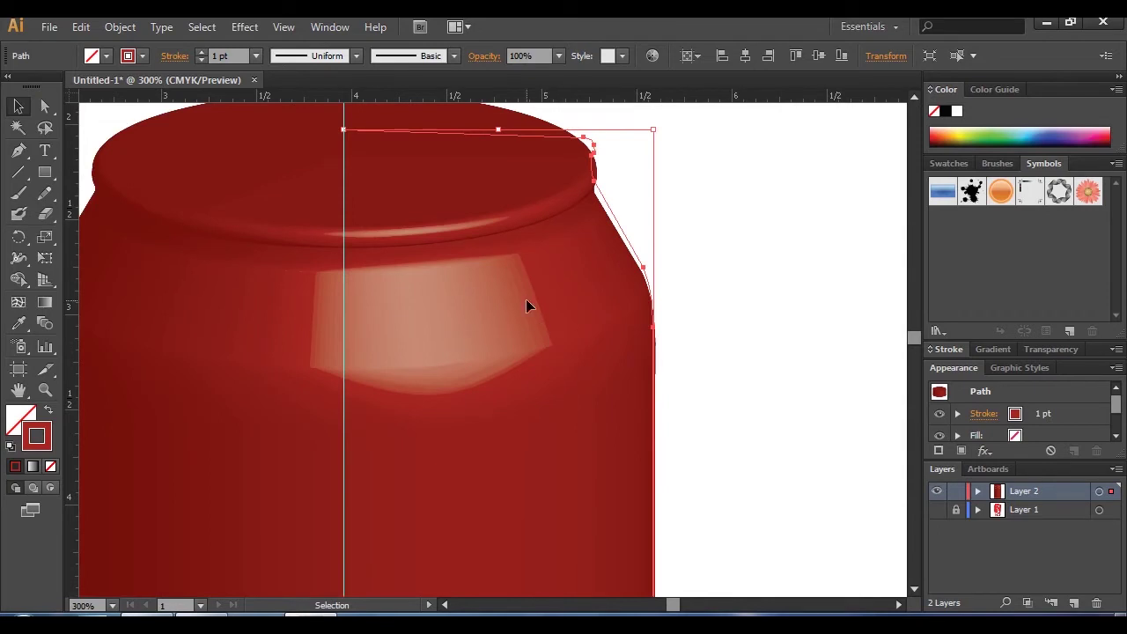
{"action": "left_click_drag", "start_coordinate": [1117, 406], "coordinate": [1119, 425]}
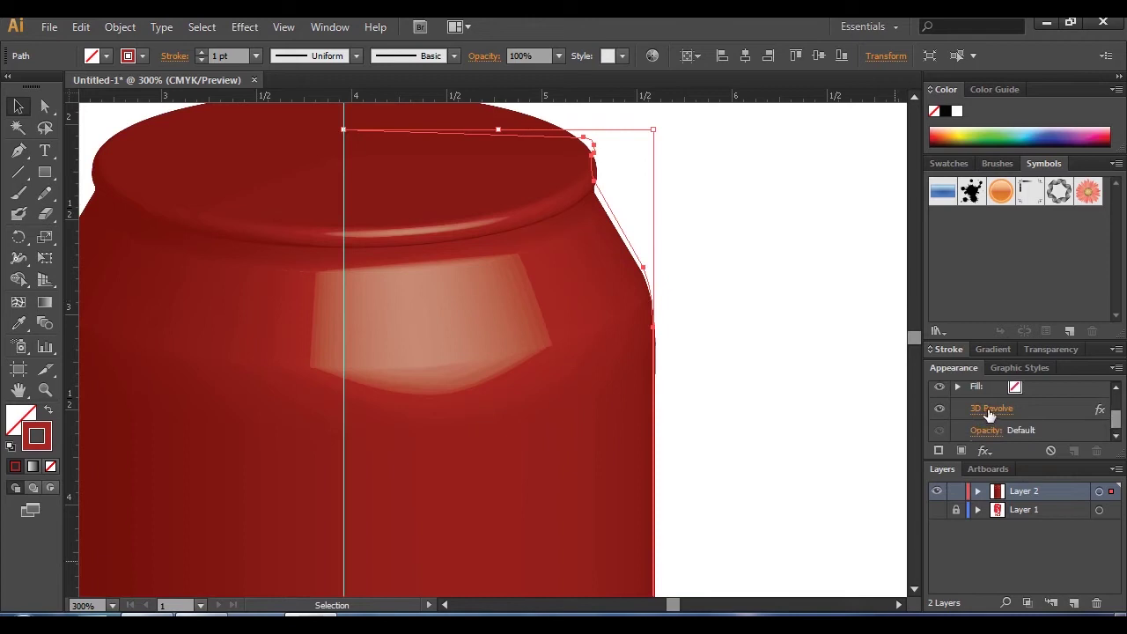
{"action": "left_click", "coordinate": [236, 29]}
{"action": "mouse_move", "coordinate": [255, 128]}
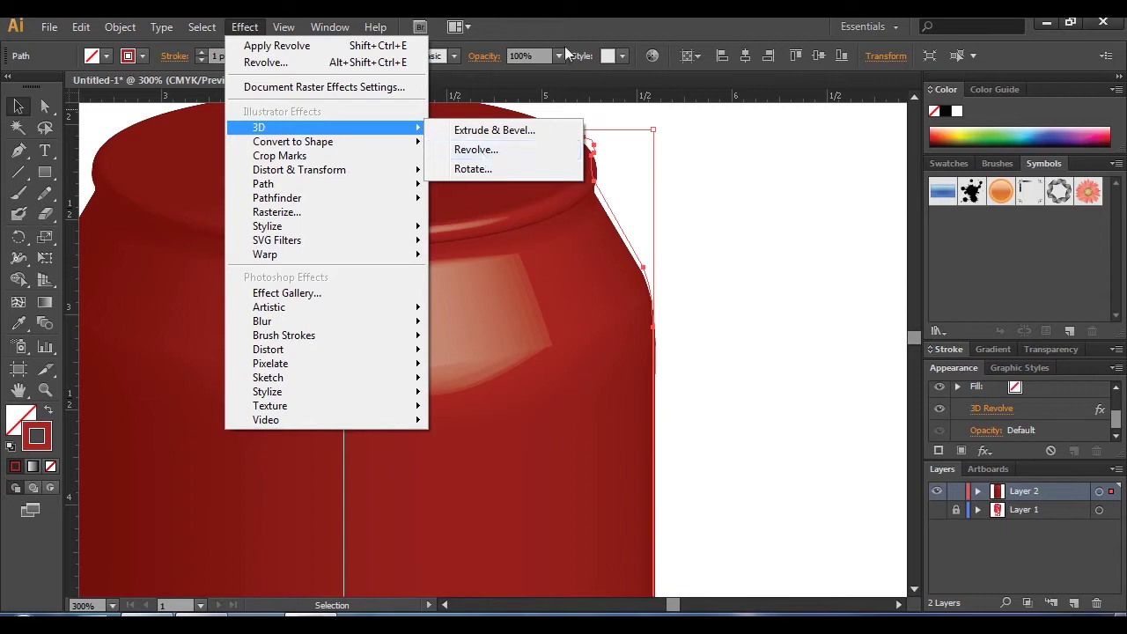
{"action": "left_click", "coordinate": [493, 152]}
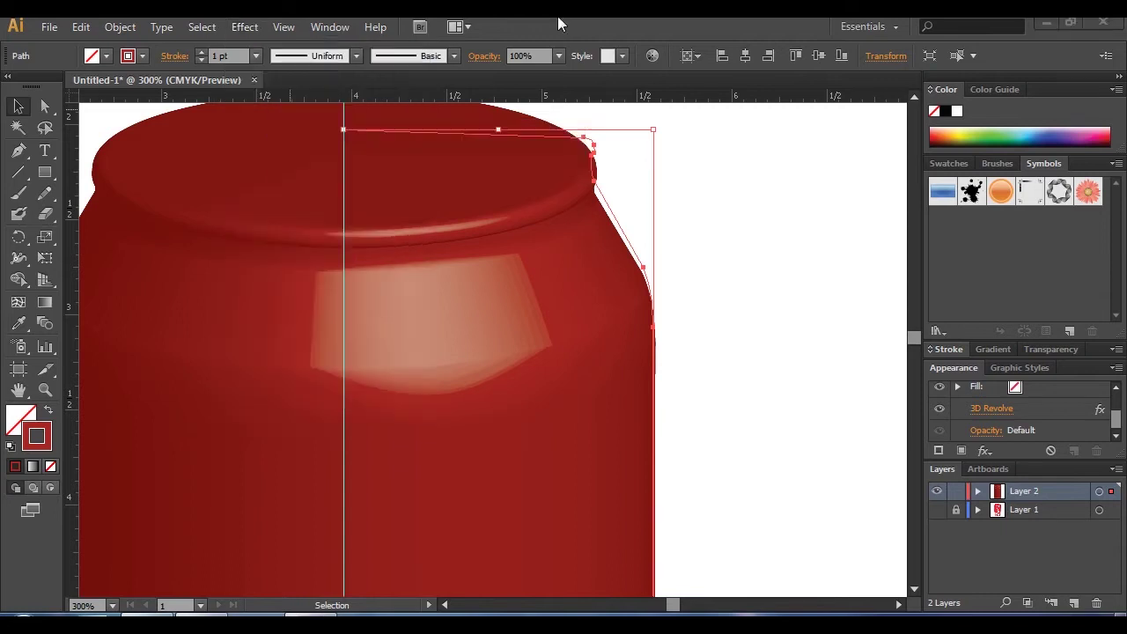
- Reopen the can's 3D Revolve options with the preview on and the lighting settings expanded
{"action": "left_click", "coordinate": [1003, 411]}
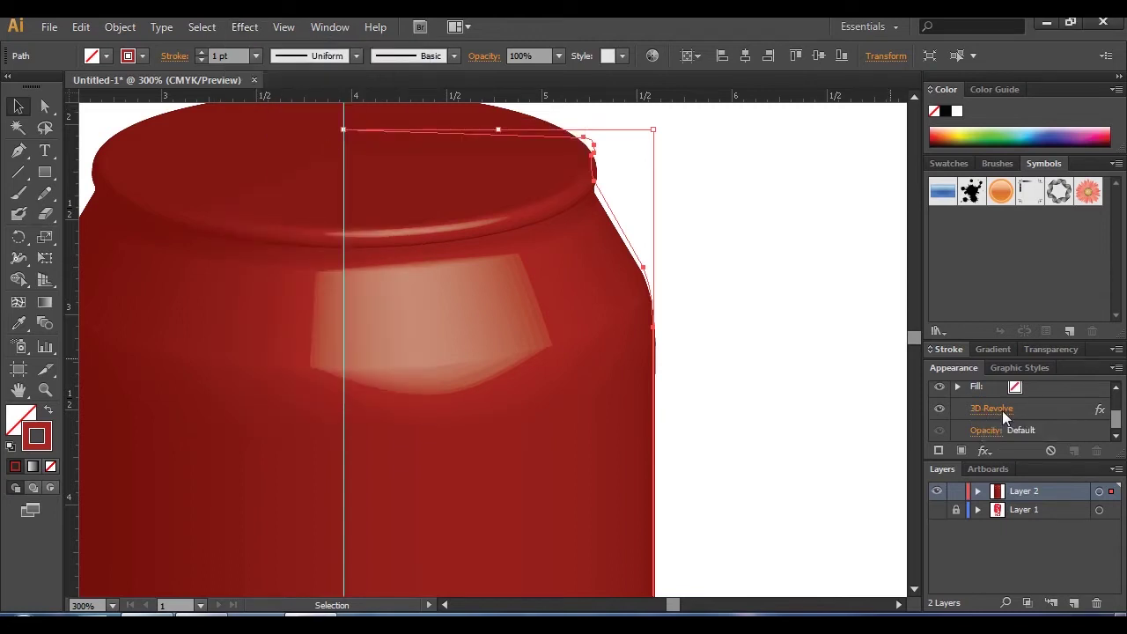
{"action": "left_click", "coordinate": [728, 395]}
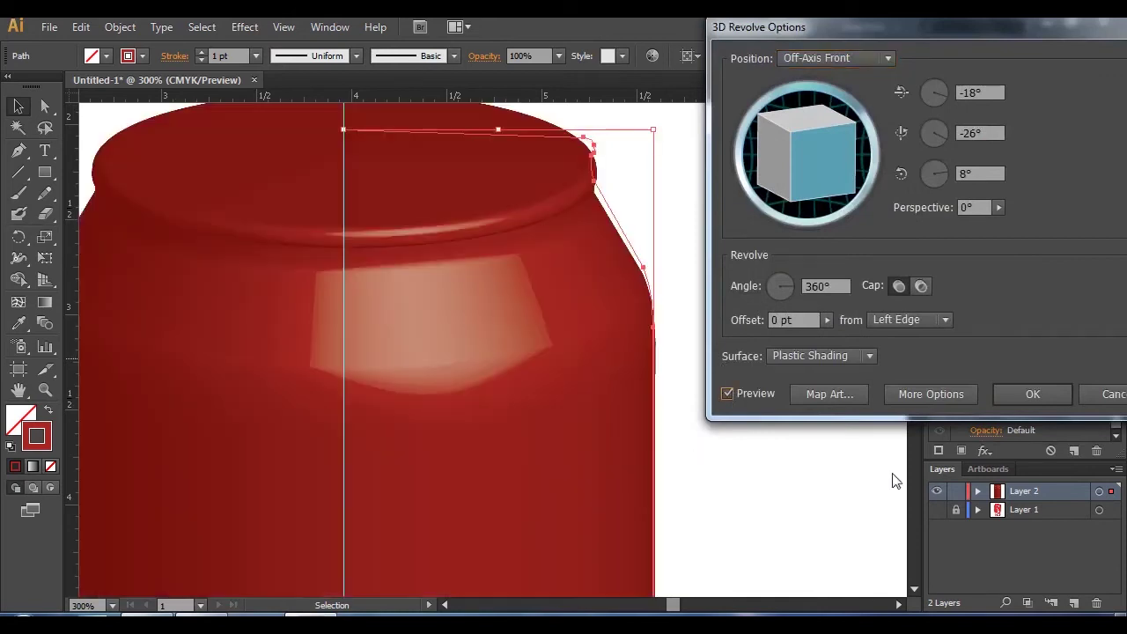
{"action": "left_click", "coordinate": [924, 396]}
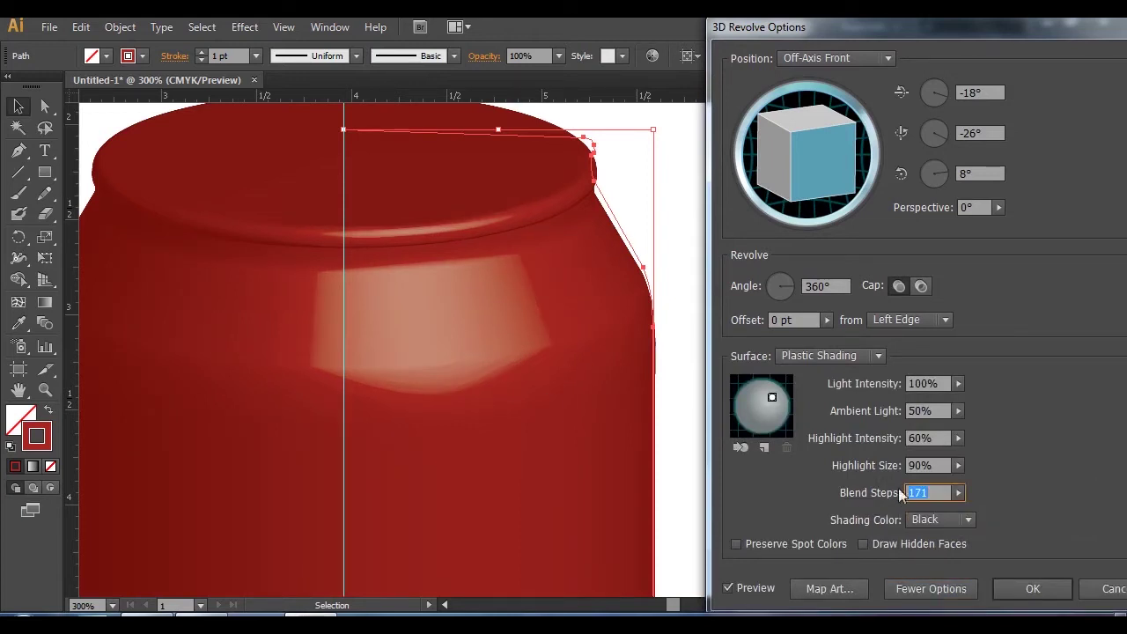
- Try 0 blend steps and the No Shading surface on the revolved can
{"action": "left_click", "coordinate": [959, 494]}
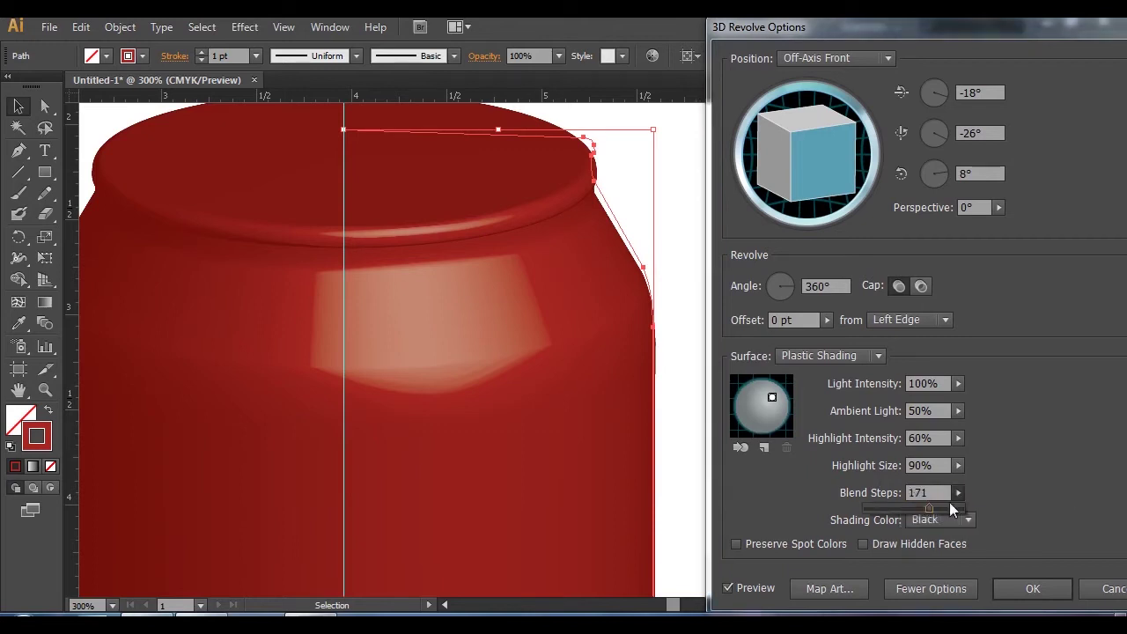
{"action": "left_click", "coordinate": [870, 512]}
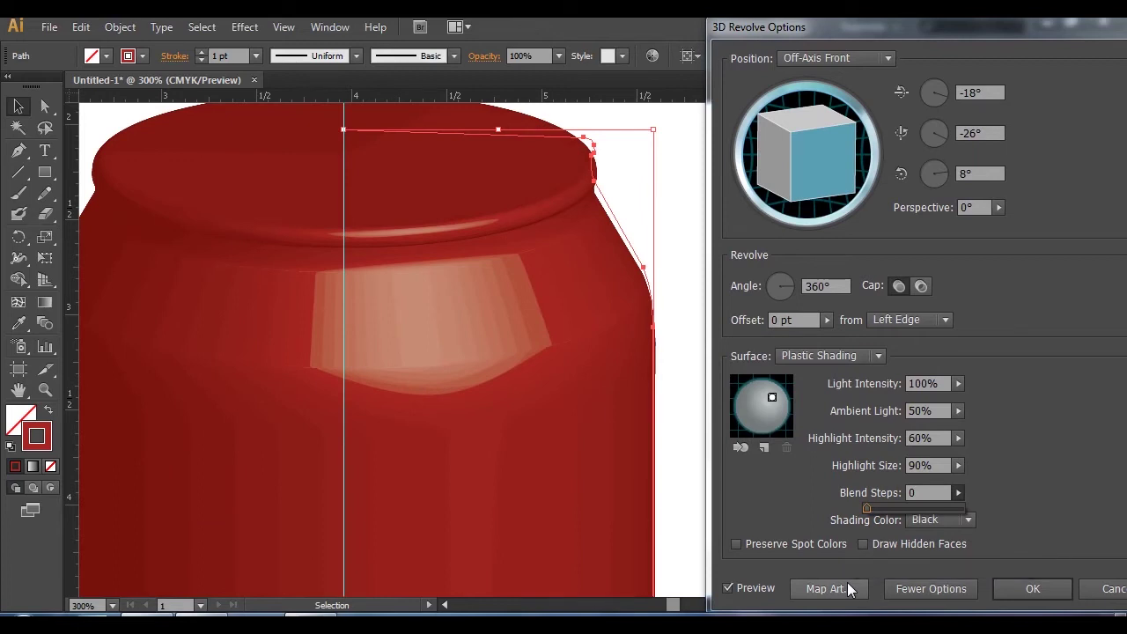
{"action": "left_click", "coordinate": [1029, 474]}
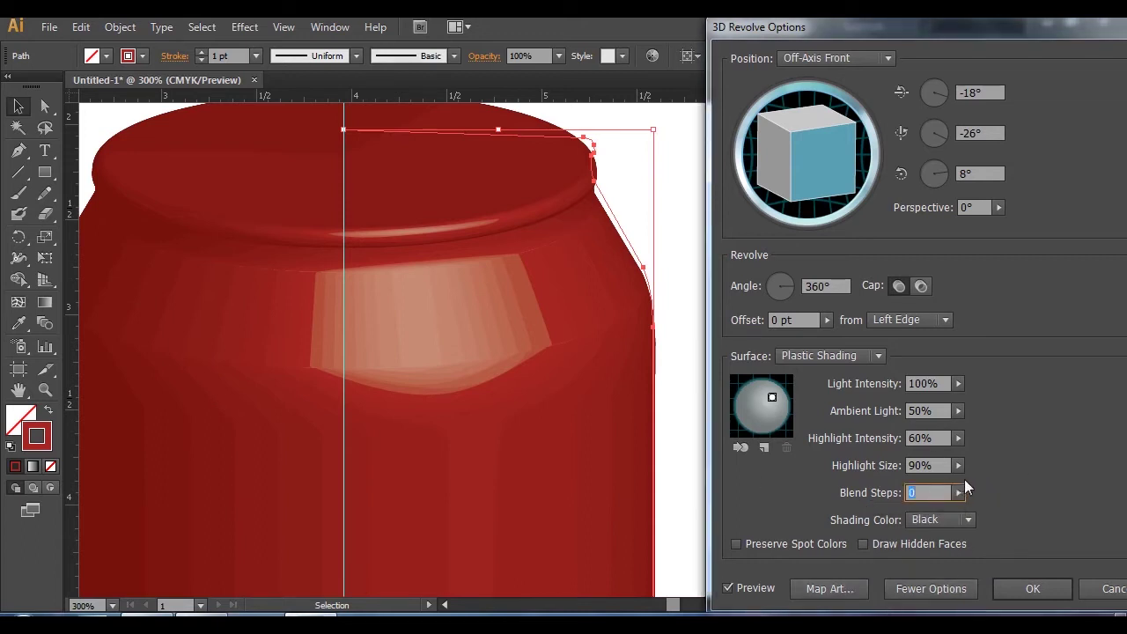
{"action": "left_click", "coordinate": [815, 356]}
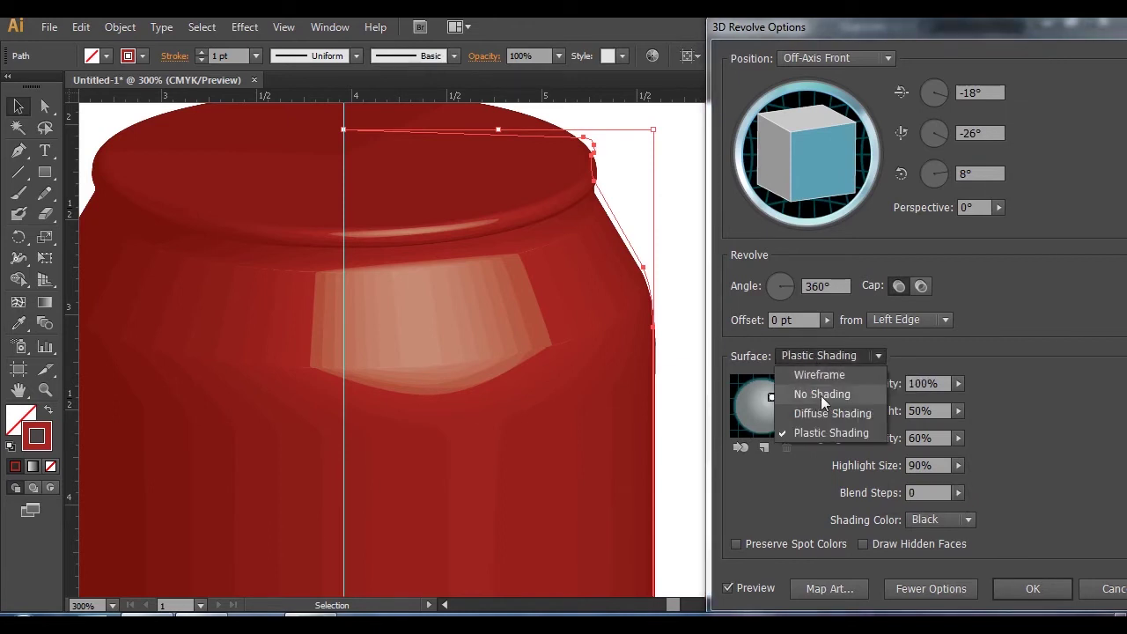
{"action": "left_click", "coordinate": [821, 394]}
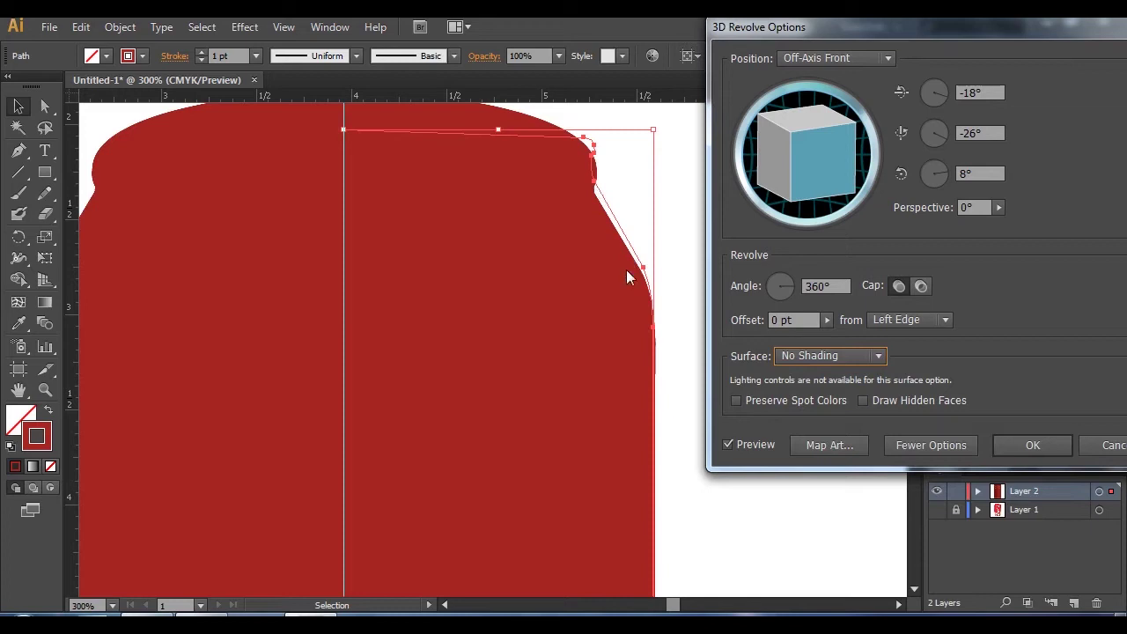
- Give the revolved can a Diffuse Shading surface with 61 blend steps and apply the settings
{"action": "left_click", "coordinate": [841, 355]}
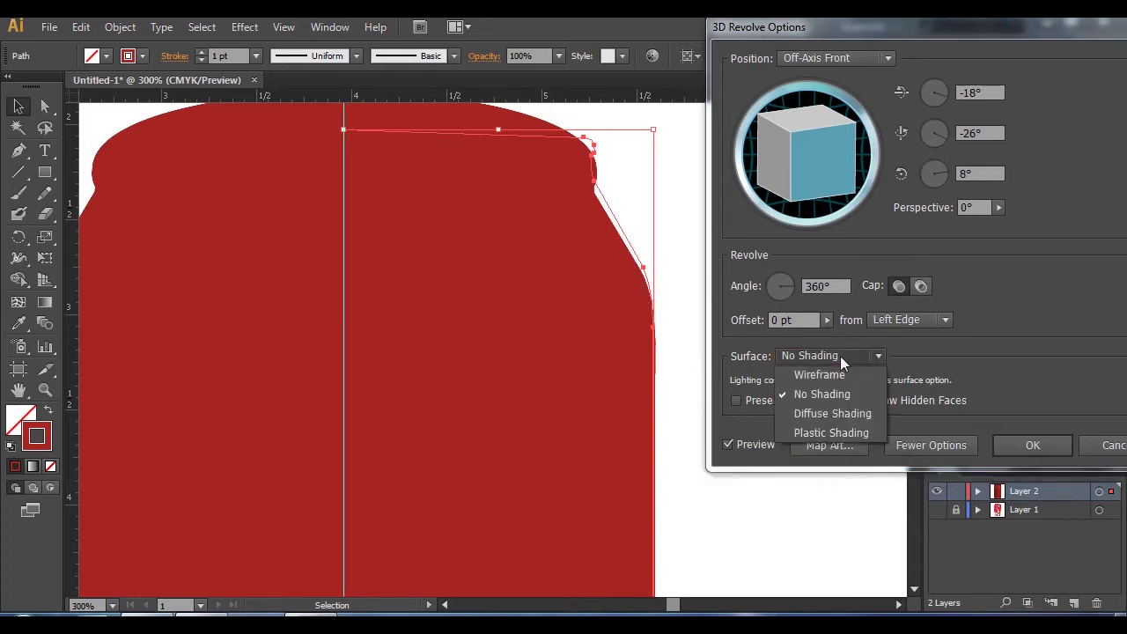
{"action": "left_click", "coordinate": [803, 412]}
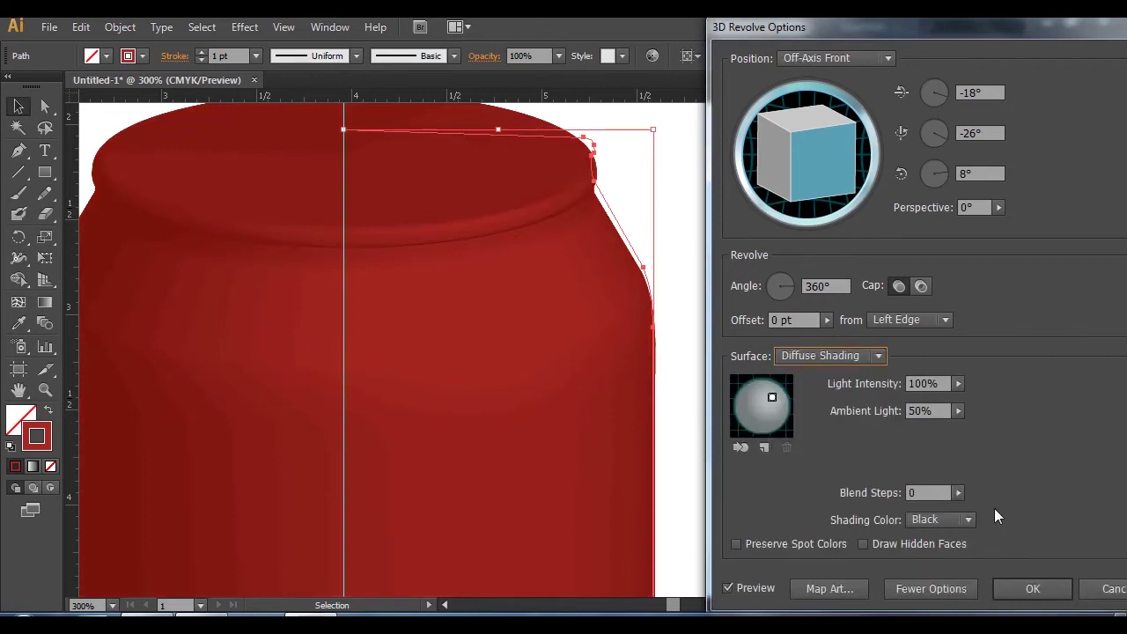
{"action": "left_click", "coordinate": [958, 492]}
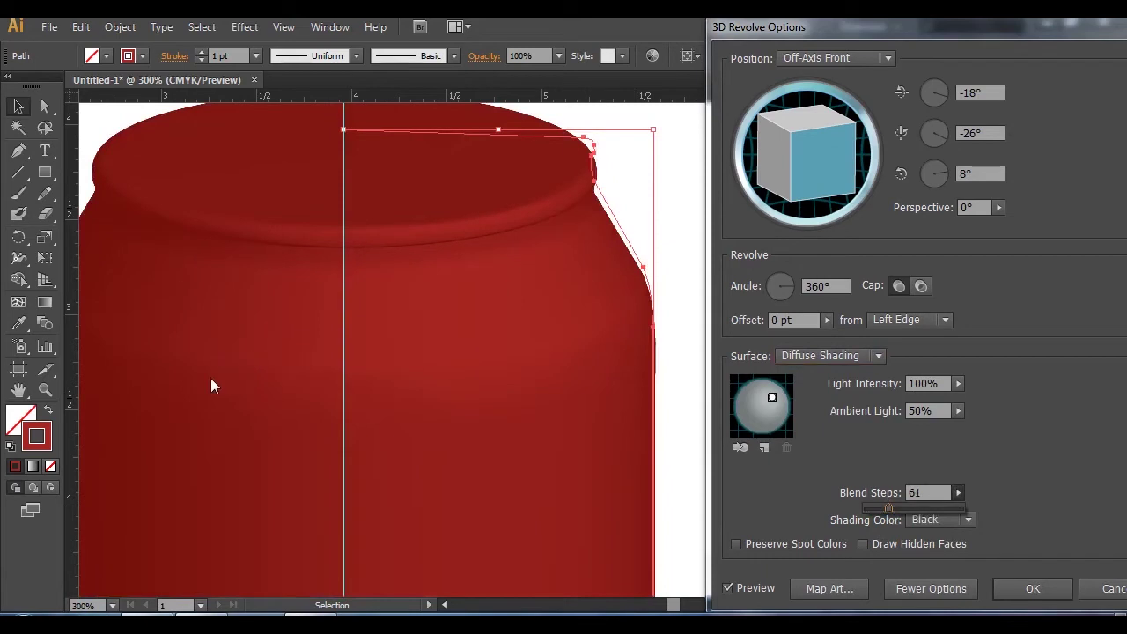
{"action": "left_click", "coordinate": [1034, 597]}
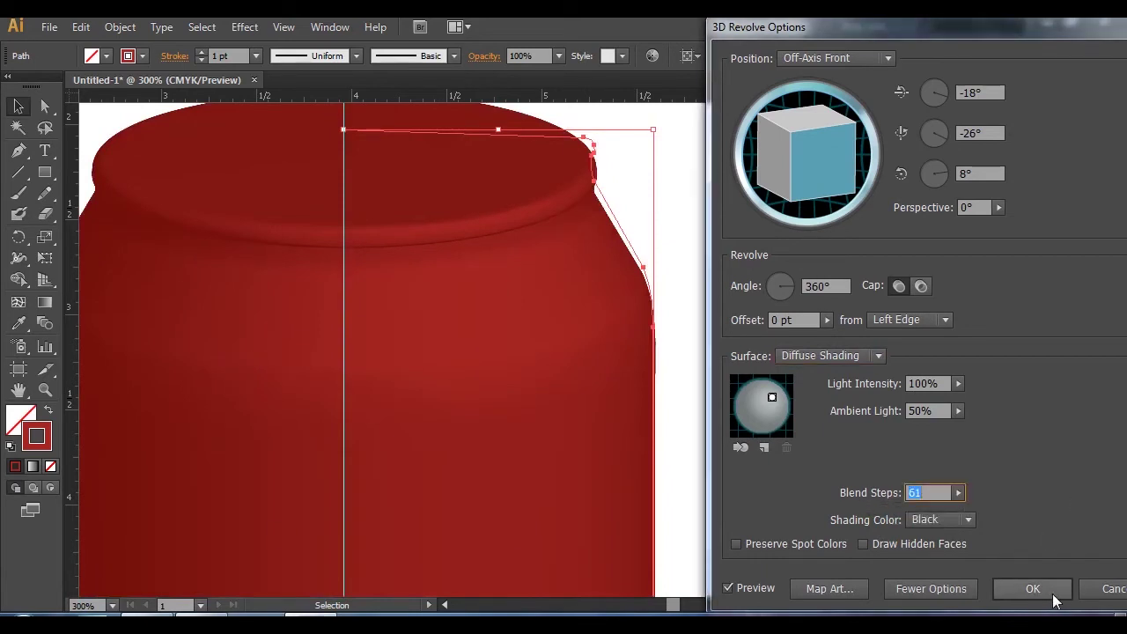
{"action": "left_click", "coordinate": [1036, 589]}
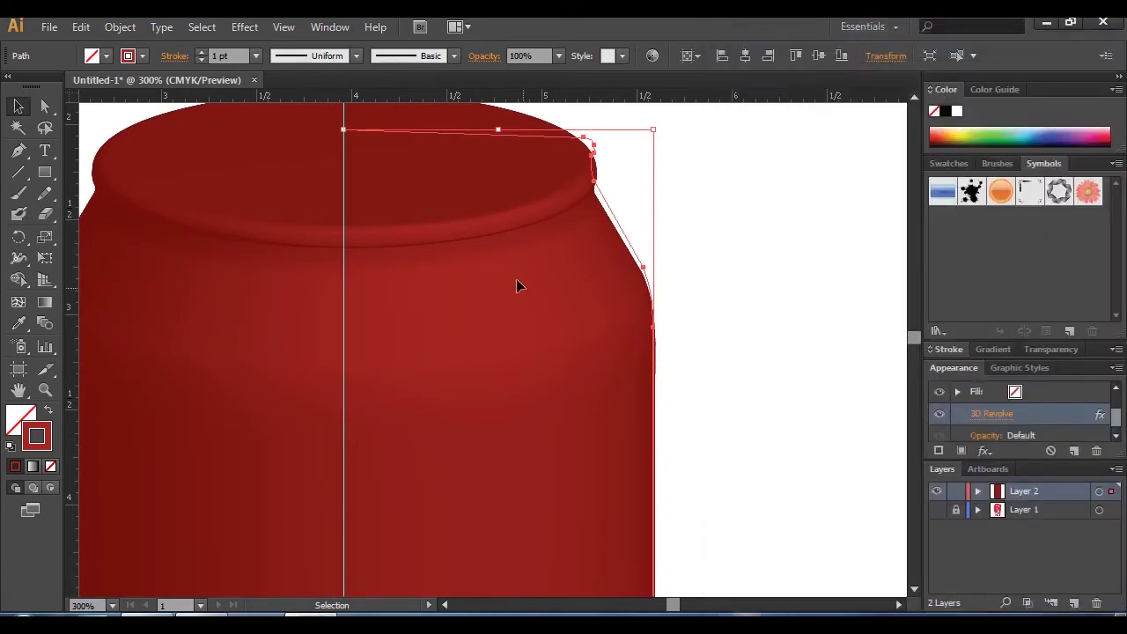
- Show the reference can image on Layer 1 and move the revolved can beside it, to its right
{"action": "left_click_drag", "start_coordinate": [550, 229], "coordinate": [581, 354]}
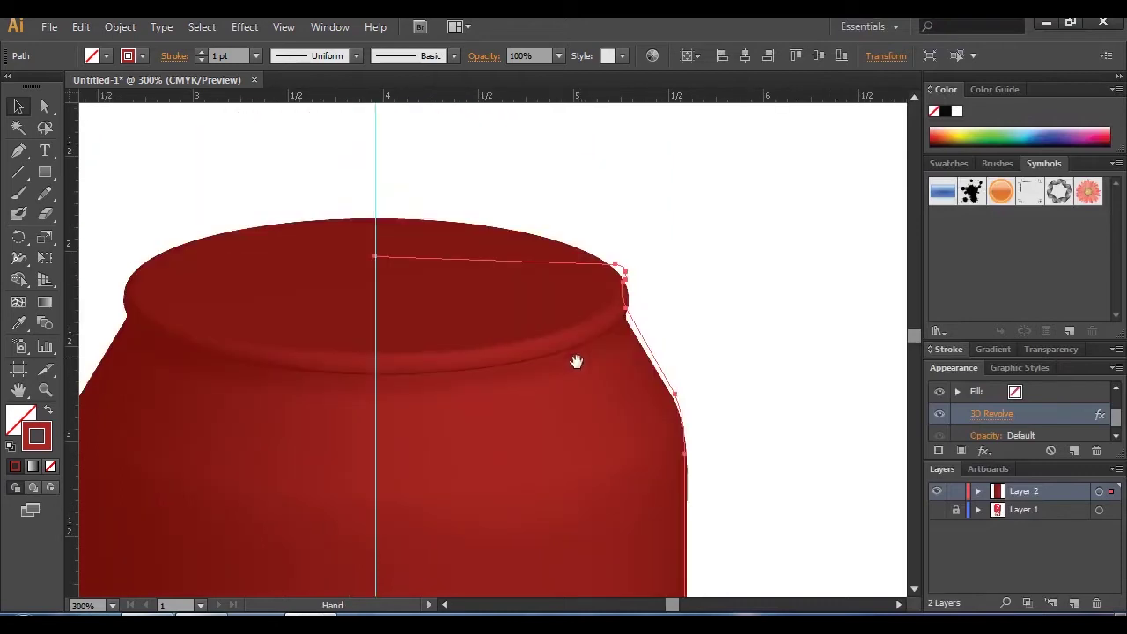
{"action": "left_click_drag", "start_coordinate": [567, 407], "coordinate": [519, 209]}
{"action": "left_click_drag", "start_coordinate": [554, 414], "coordinate": [502, 259]}
{"action": "scroll", "coordinate": [502, 265], "scroll_direction": "down", "scroll_amount": 4}
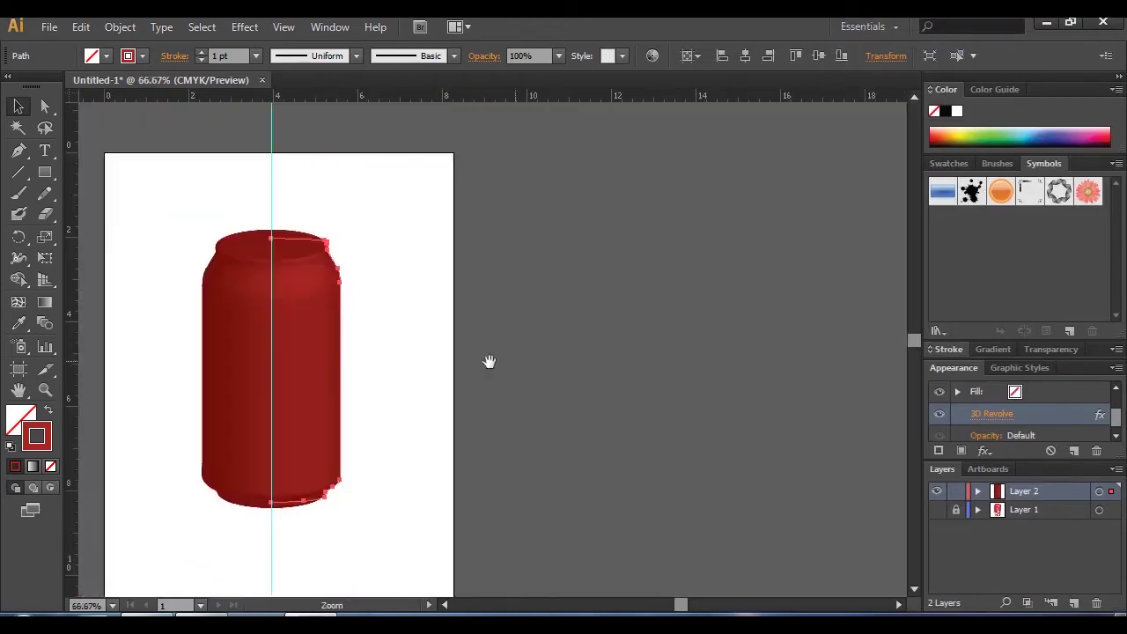
{"action": "left_click_drag", "start_coordinate": [315, 334], "coordinate": [437, 297]}
{"action": "key", "text": "ctrl+1"}
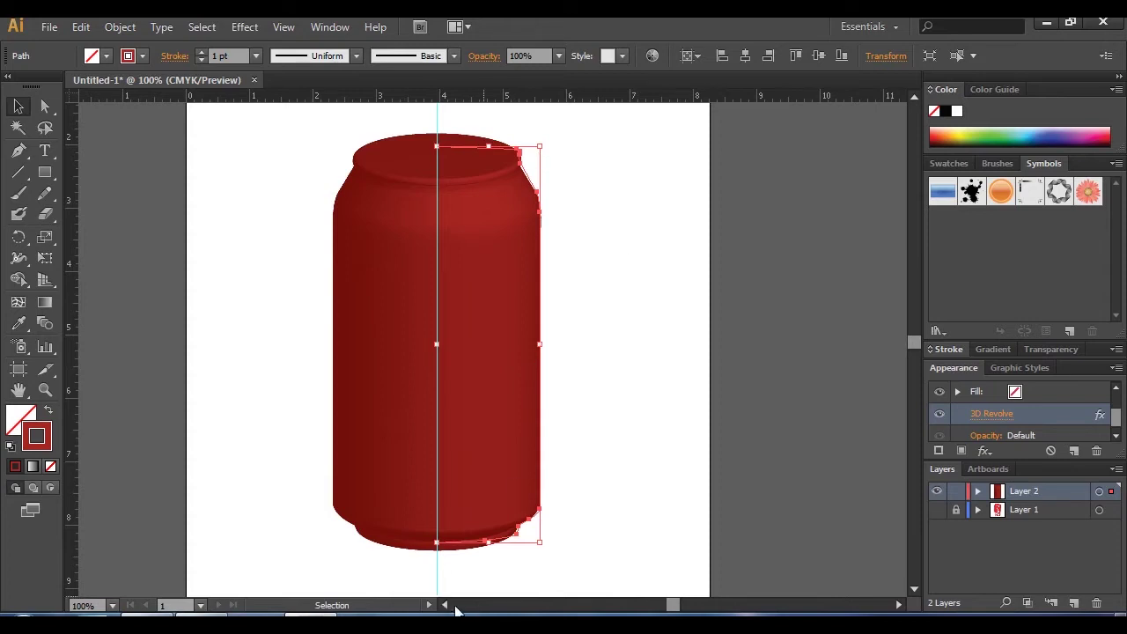
{"action": "left_click", "coordinate": [937, 510]}
{"action": "left_click", "coordinate": [939, 492]}
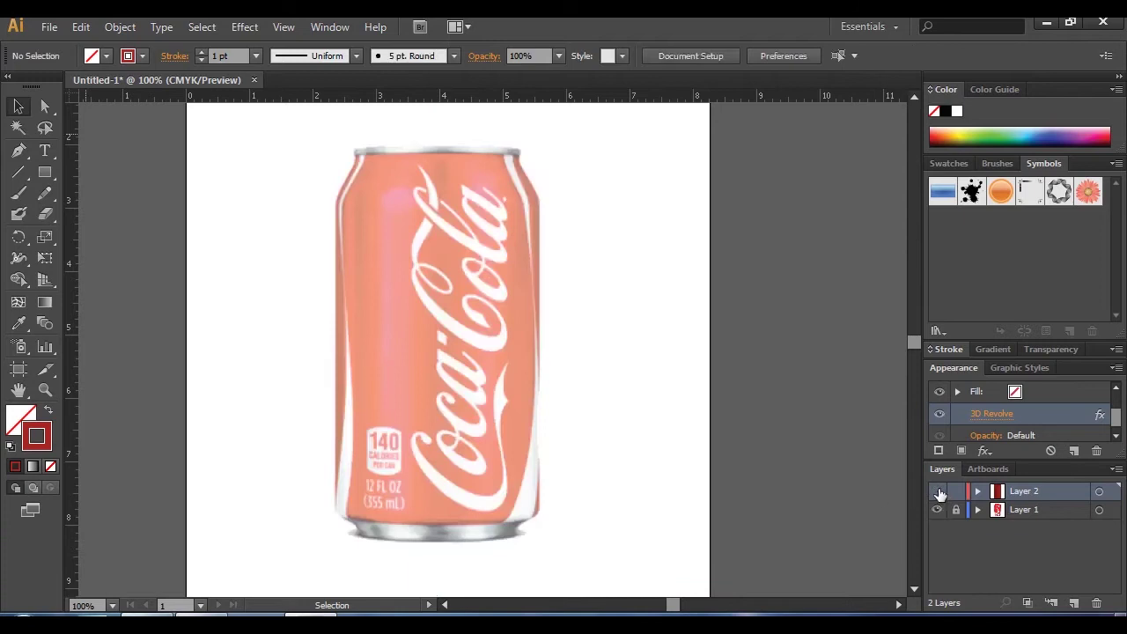
{"action": "left_click", "coordinate": [939, 493]}
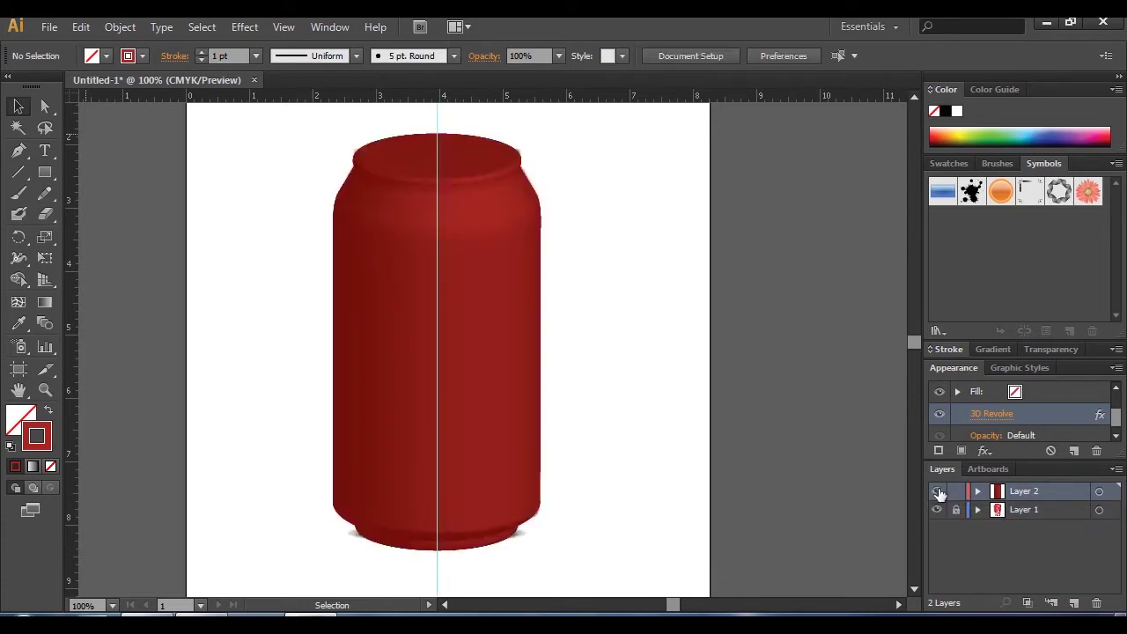
{"action": "left_click_drag", "start_coordinate": [458, 380], "coordinate": [652, 368]}
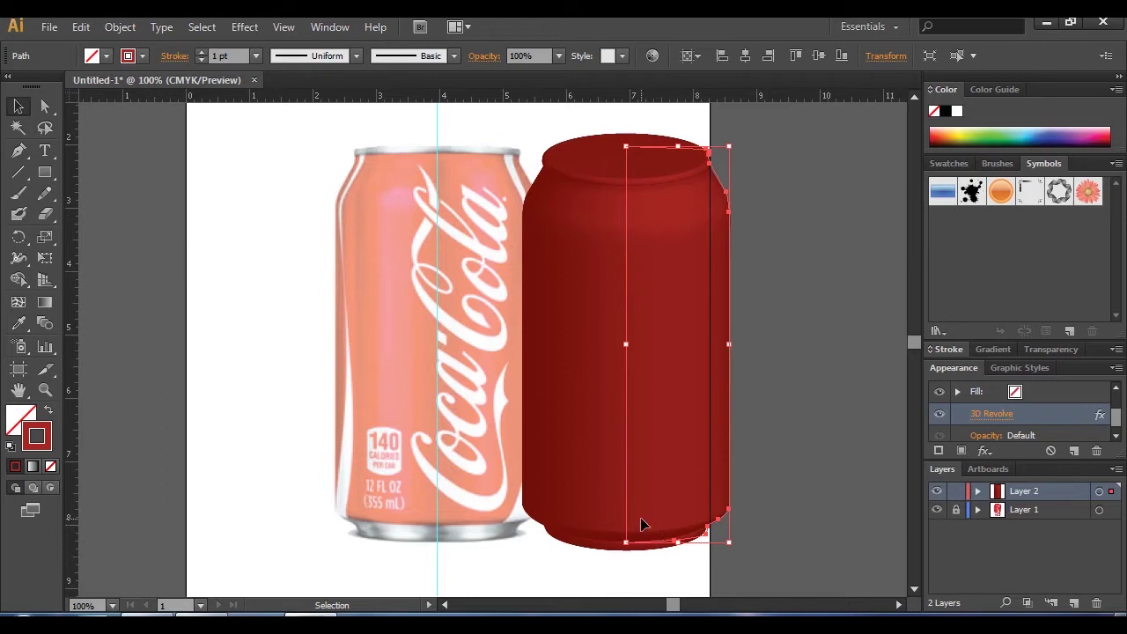
- Set the perspective of the can's 3D Revolve effect to 77° with the preview on
{"action": "left_click", "coordinate": [993, 418]}
{"action": "left_click", "coordinate": [752, 588]}
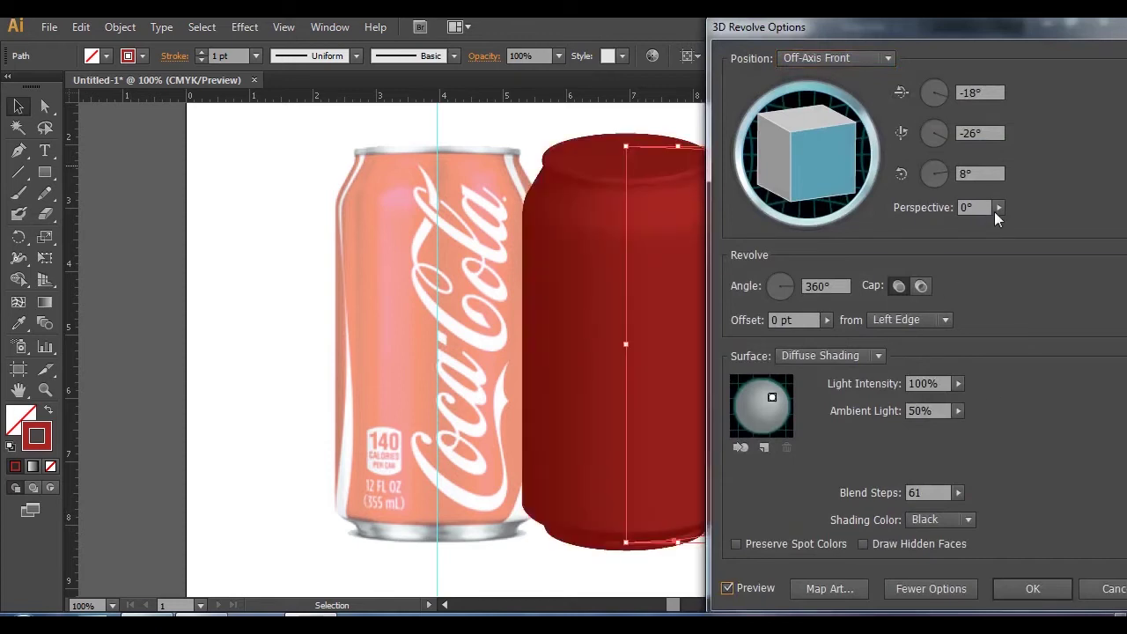
{"action": "left_click", "coordinate": [998, 209]}
{"action": "left_click", "coordinate": [952, 223]}
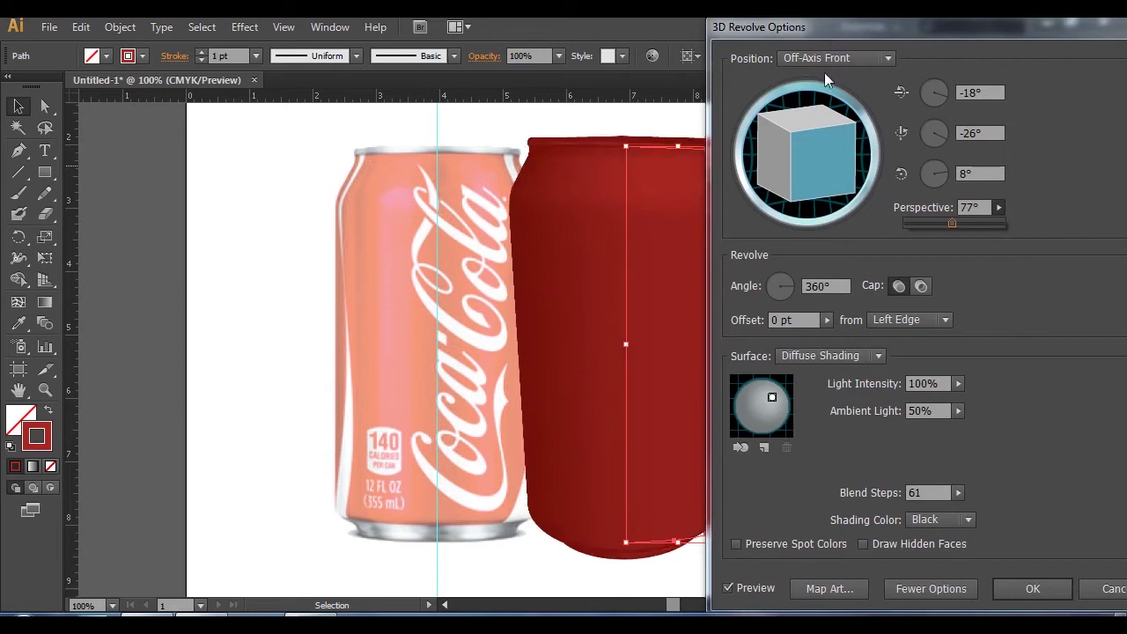
{"action": "left_click_drag", "start_coordinate": [795, 27], "coordinate": [849, 30]}
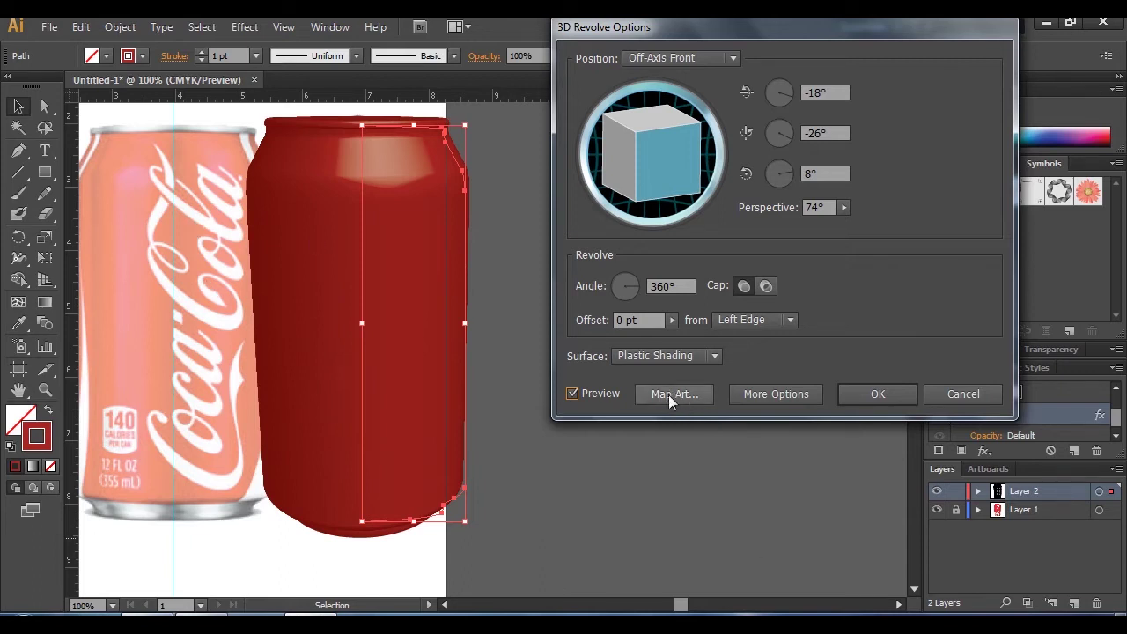
- Switch to the browser, search Google Images for coke can texture, and open the red Coke label from controlbooth.com in its own tab
{"action": "key", "text": "Return"}
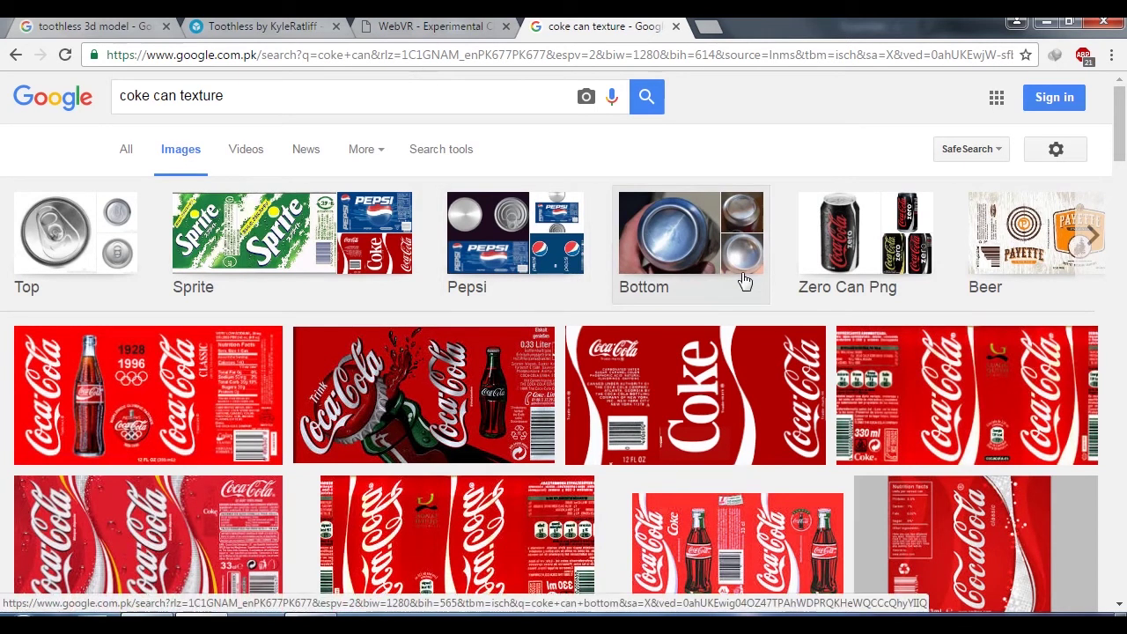
{"action": "scroll", "coordinate": [777, 276], "scroll_direction": "down", "scroll_amount": 2}
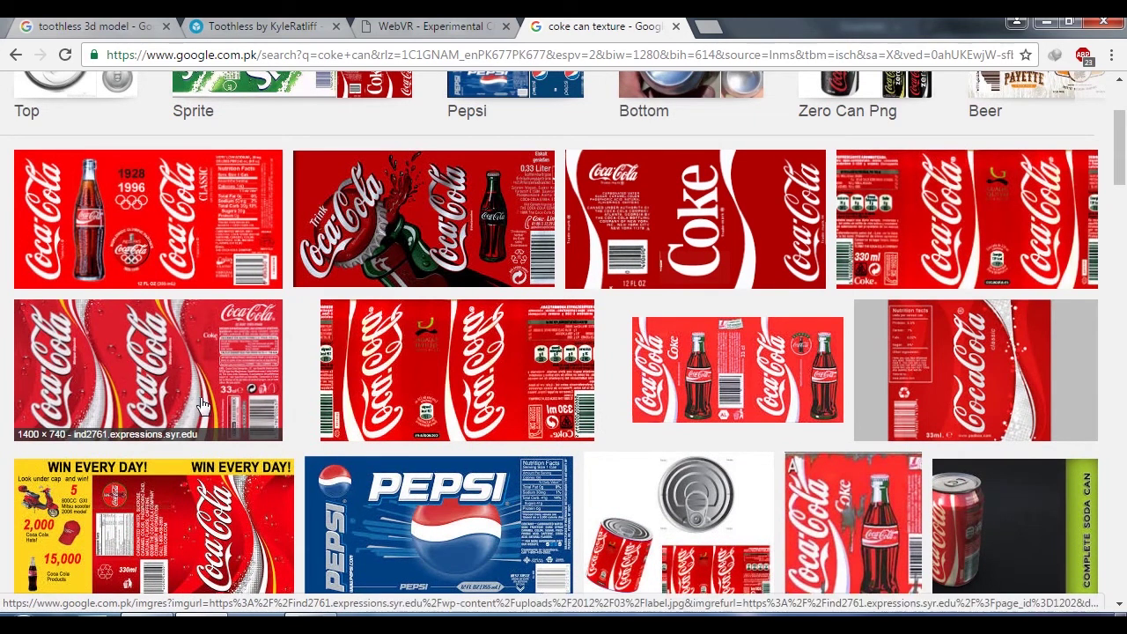
{"action": "scroll", "coordinate": [201, 403], "scroll_direction": "down", "scroll_amount": 1}
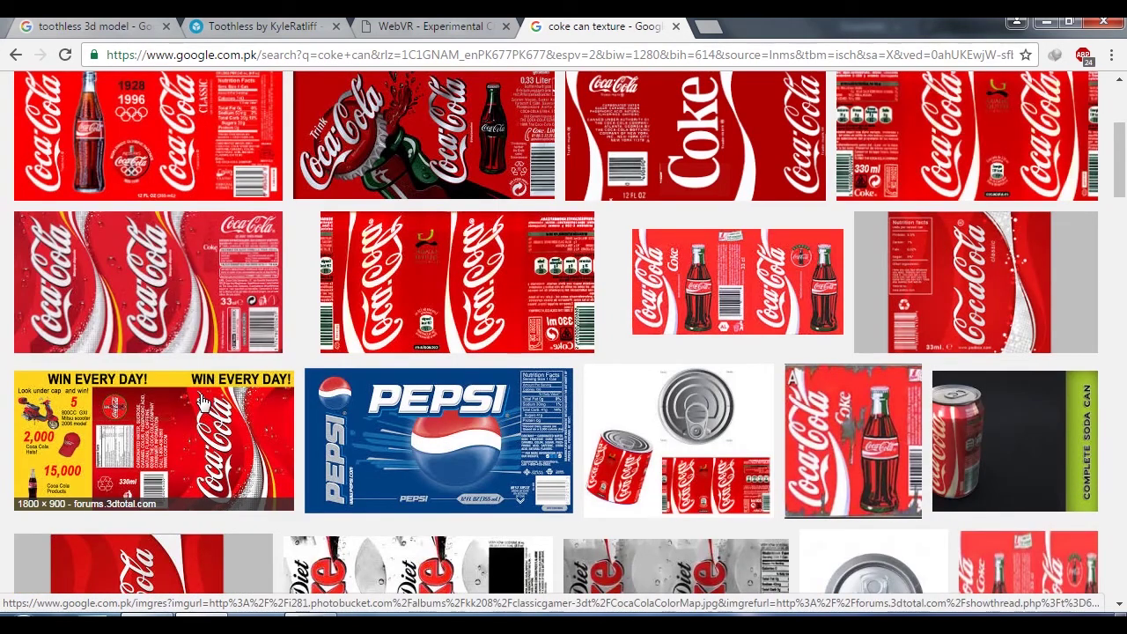
{"action": "scroll", "coordinate": [201, 403], "scroll_direction": "up", "scroll_amount": 1}
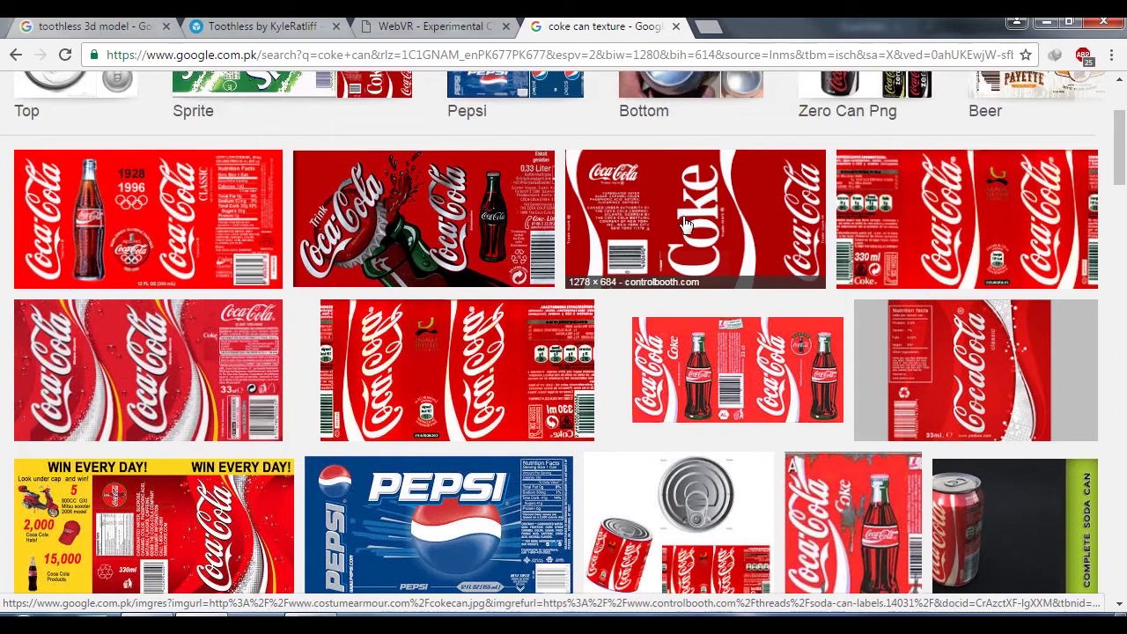
{"action": "right_click", "coordinate": [649, 228]}
{"action": "left_click", "coordinate": [674, 240]}
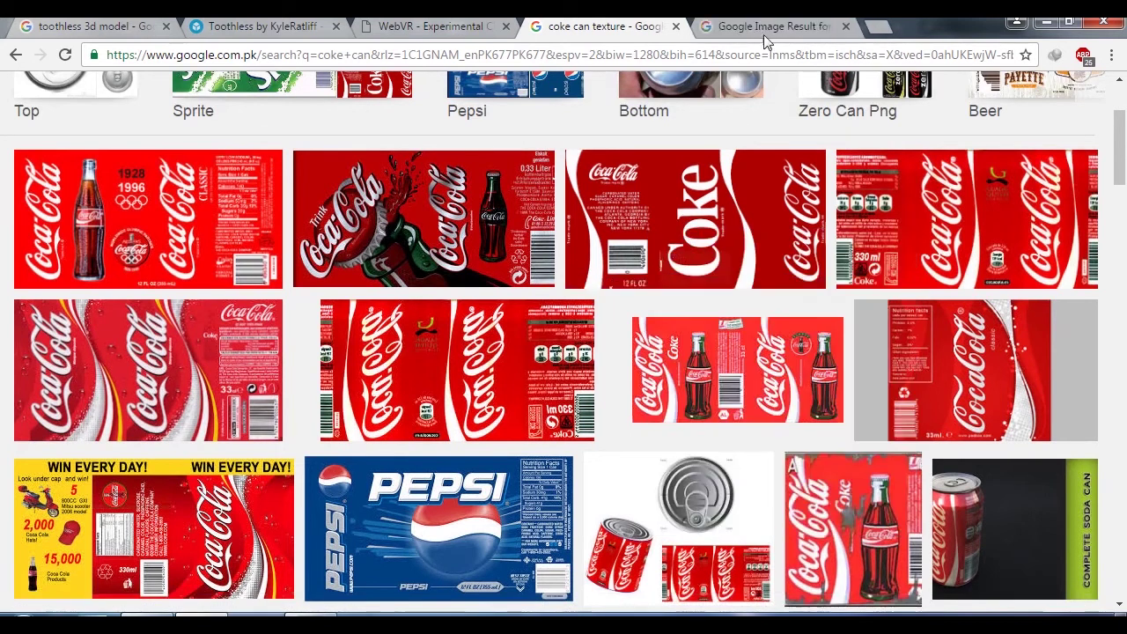
{"action": "left_click", "coordinate": [763, 35]}
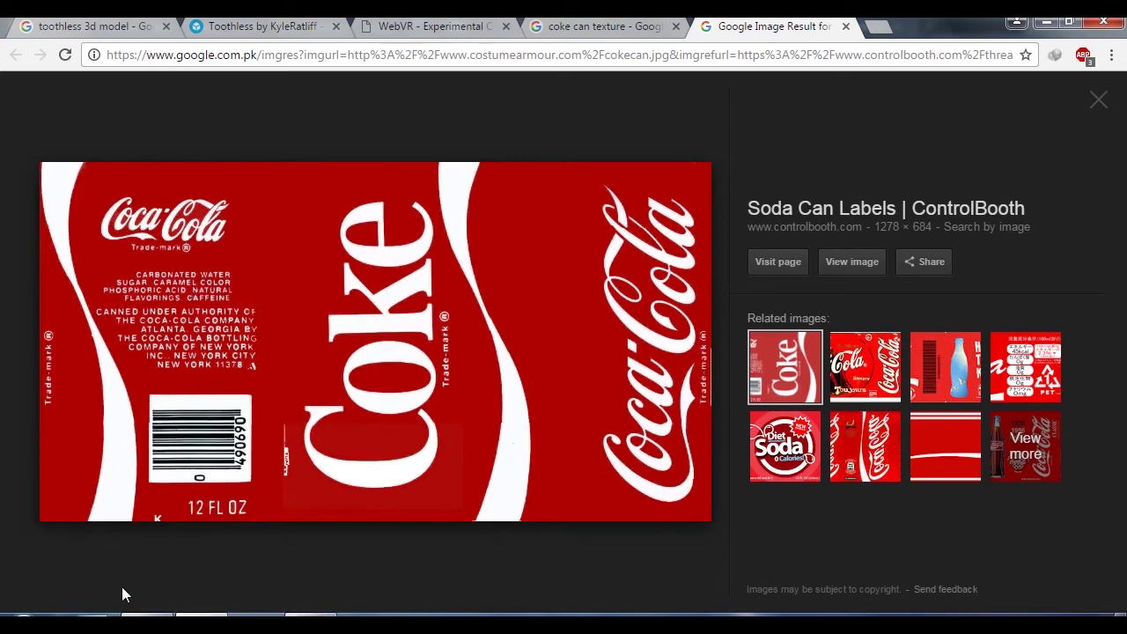
- Save the Coke label image to the Desktop as cokecan.jpg
{"action": "right_click", "coordinate": [361, 304]}
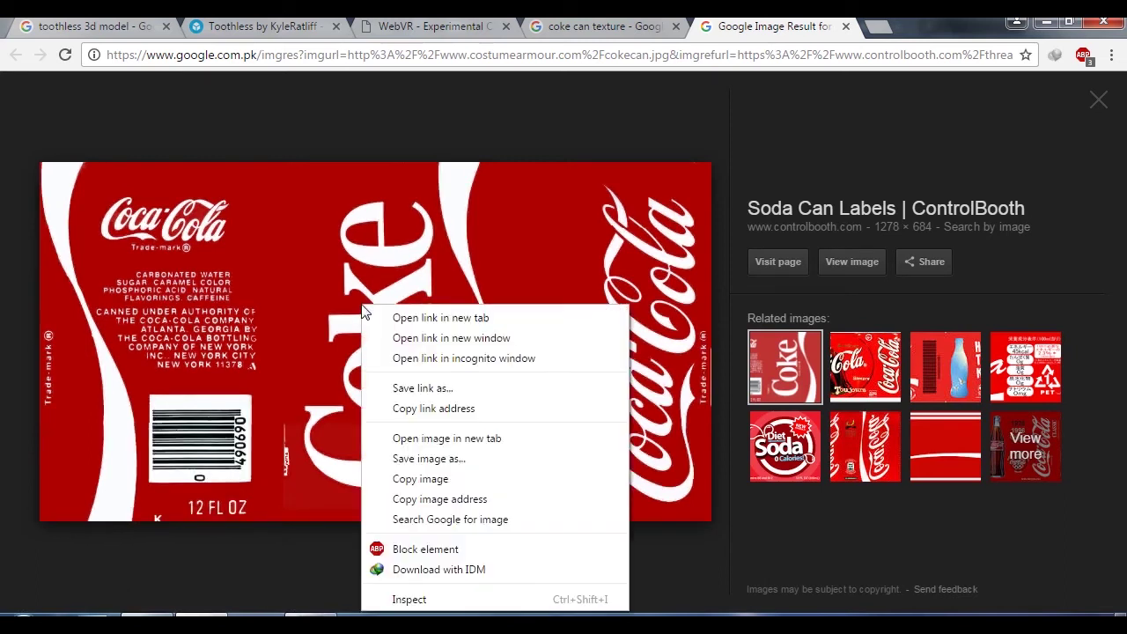
{"action": "left_click", "coordinate": [452, 458]}
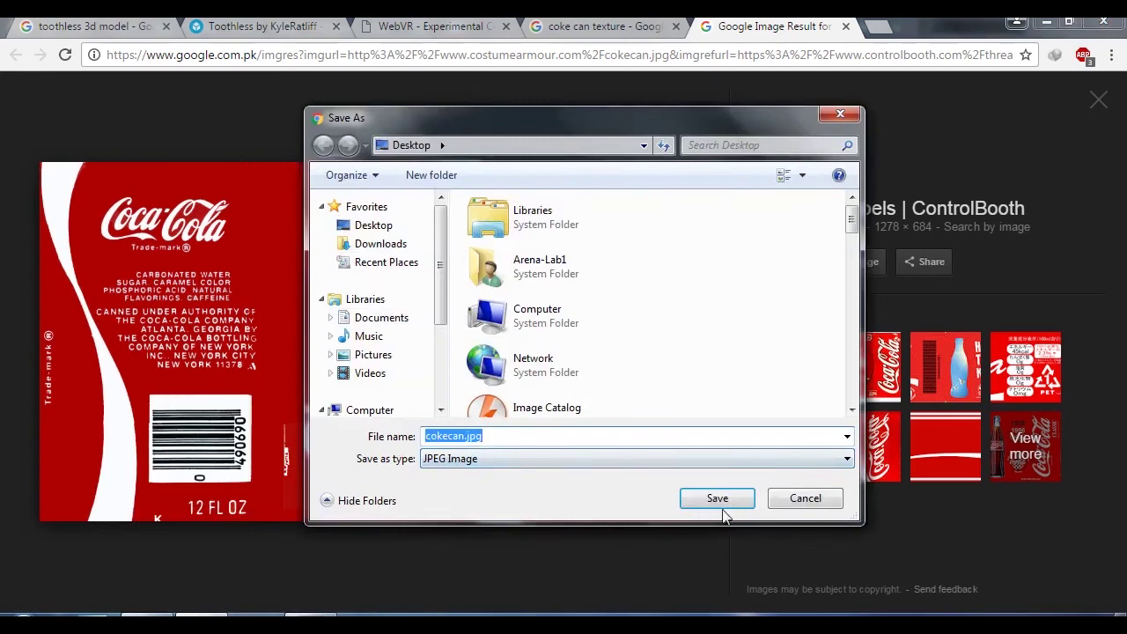
{"action": "left_click", "coordinate": [720, 505]}
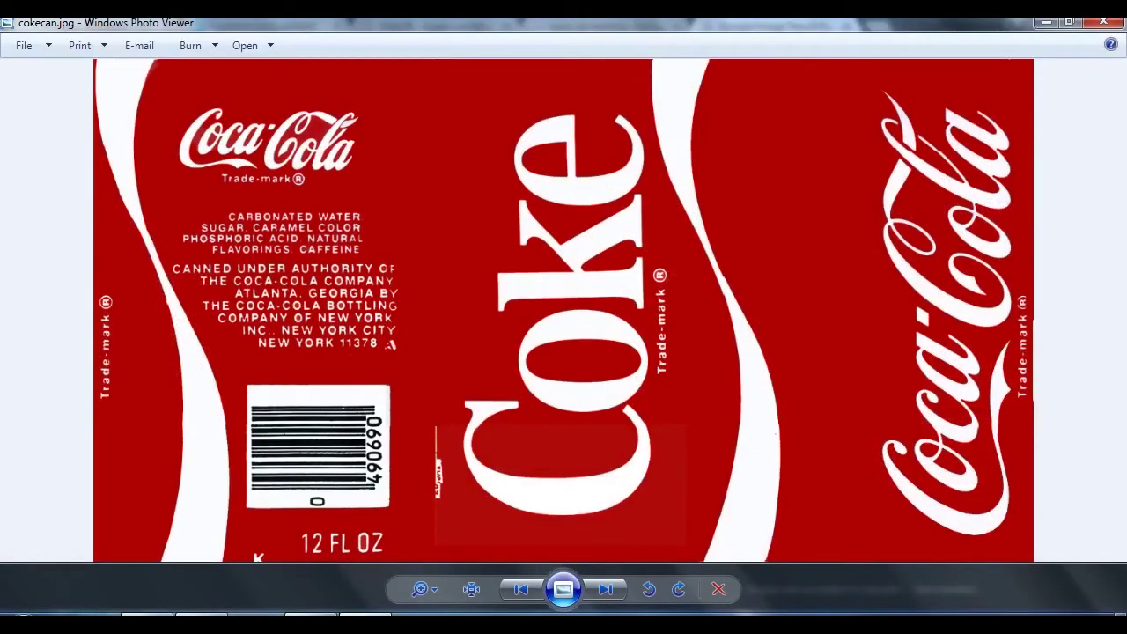
- Switch back to Illustrator and place the linked image cokecan.jpg from the Desktop into the document
{"action": "left_click", "coordinate": [310, 621]}
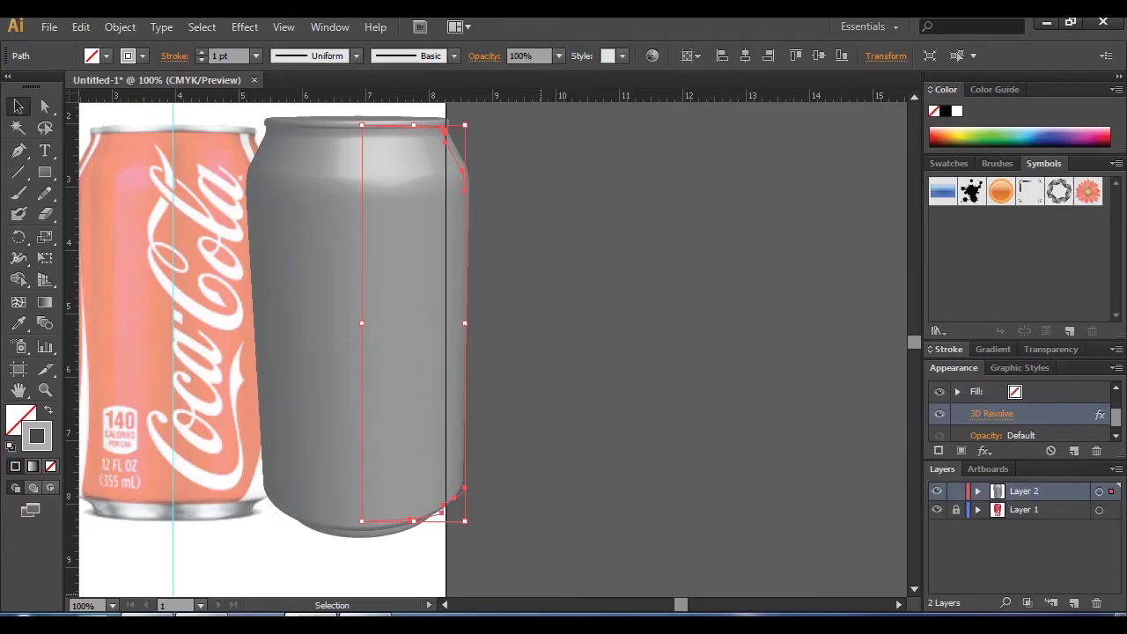
{"action": "left_click", "coordinate": [50, 31]}
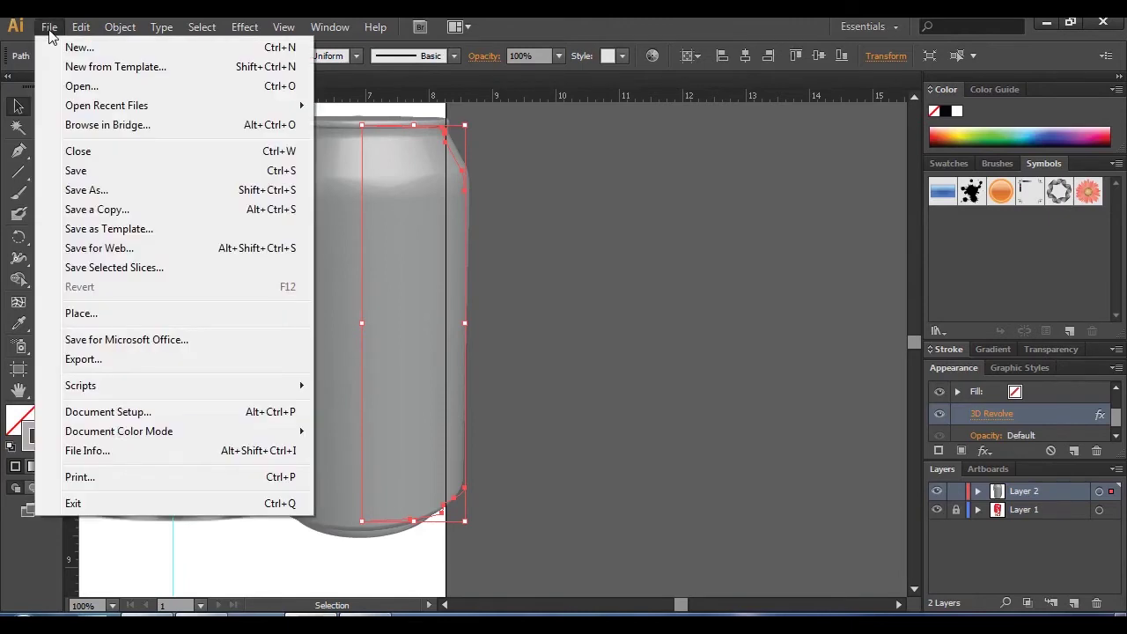
{"action": "left_click", "coordinate": [81, 314]}
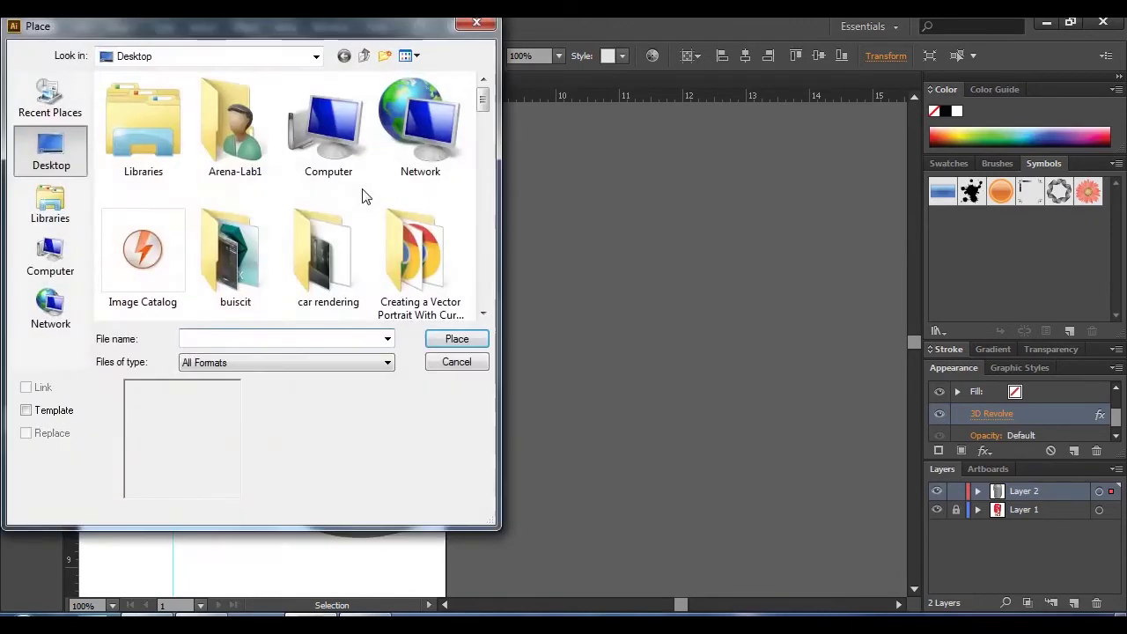
{"action": "left_click_drag", "start_coordinate": [482, 101], "coordinate": [483, 218]}
{"action": "left_click", "coordinate": [335, 143]}
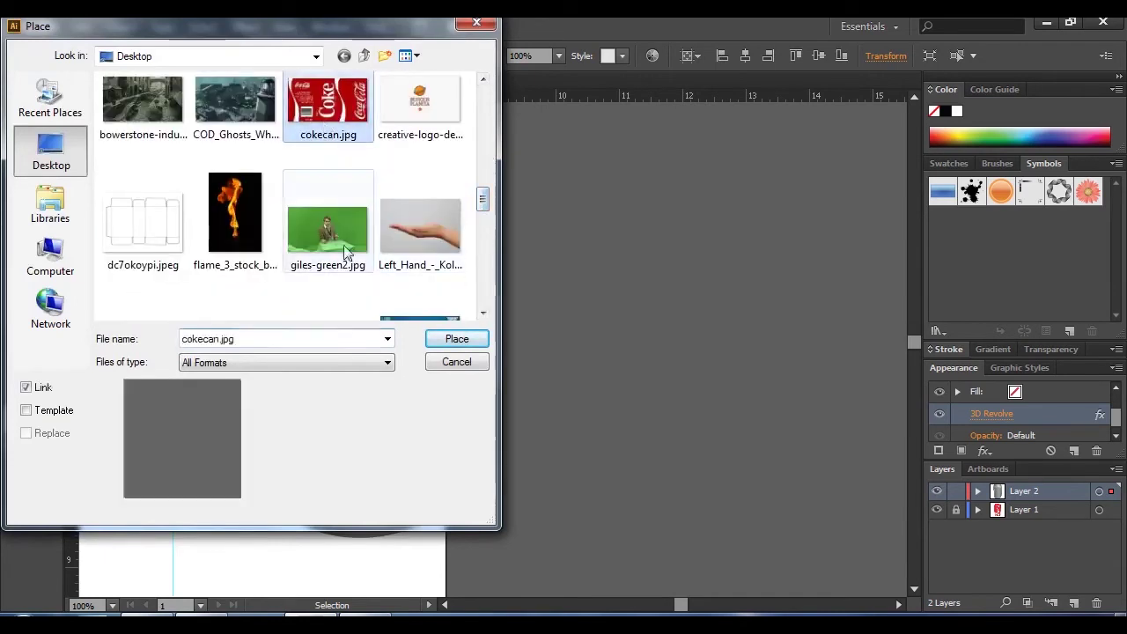
{"action": "left_click", "coordinate": [456, 338]}
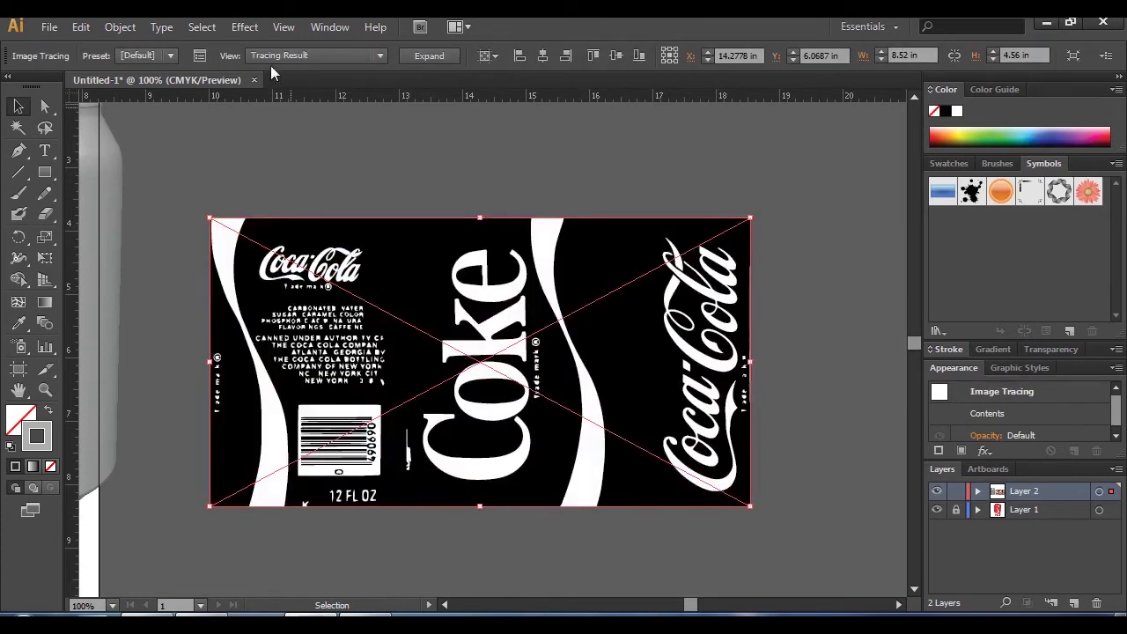
- Trace the label image in color with Image Trace from the Auto-Color preset, using 49 colors, 68% paths and 4 px noise
{"action": "left_click", "coordinate": [201, 56]}
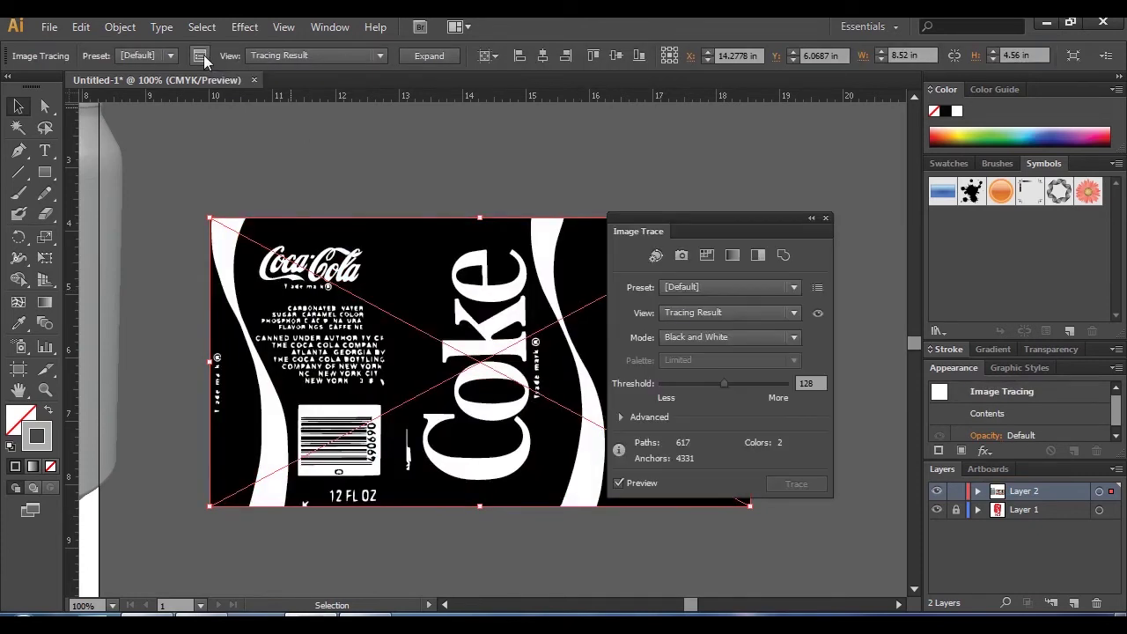
{"action": "left_click", "coordinate": [657, 256]}
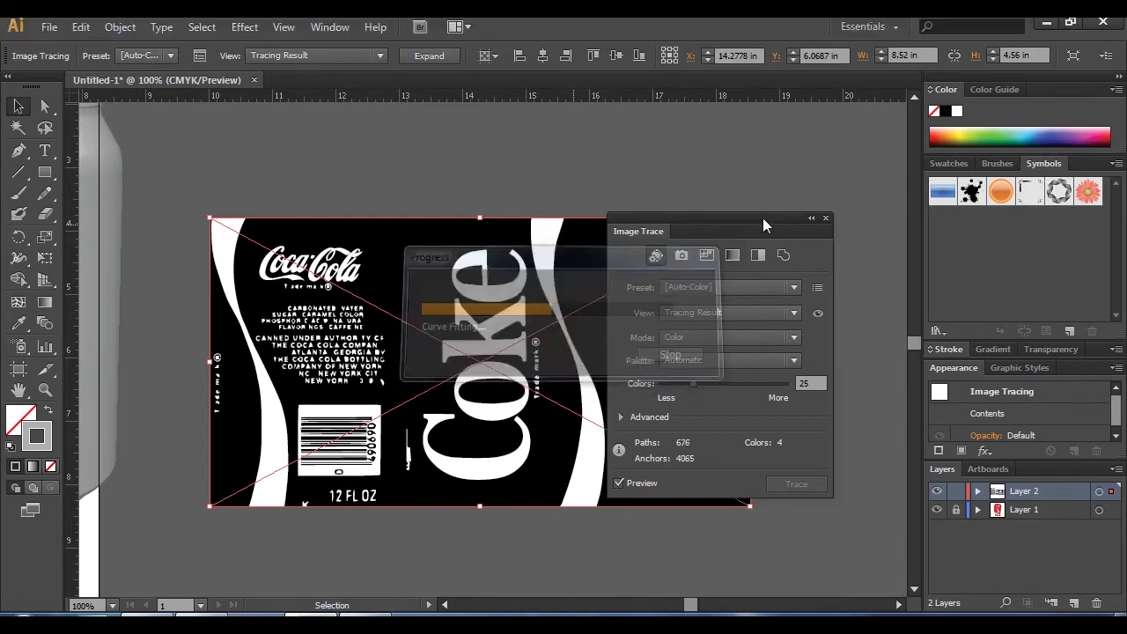
{"action": "left_click_drag", "start_coordinate": [763, 217], "coordinate": [903, 155]}
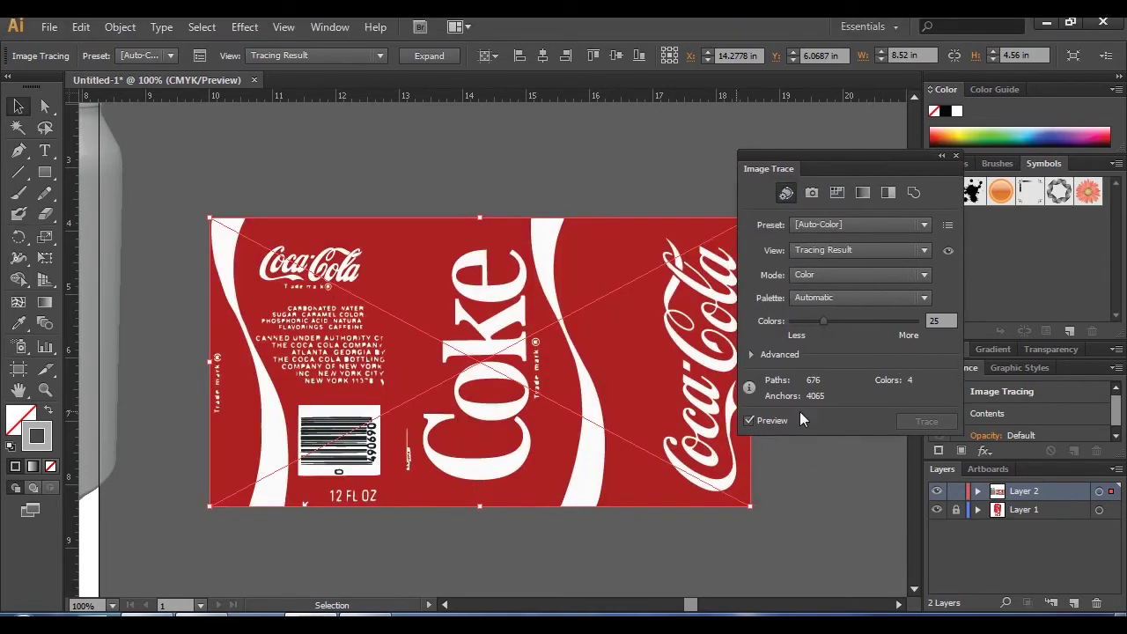
{"action": "left_click", "coordinate": [751, 355]}
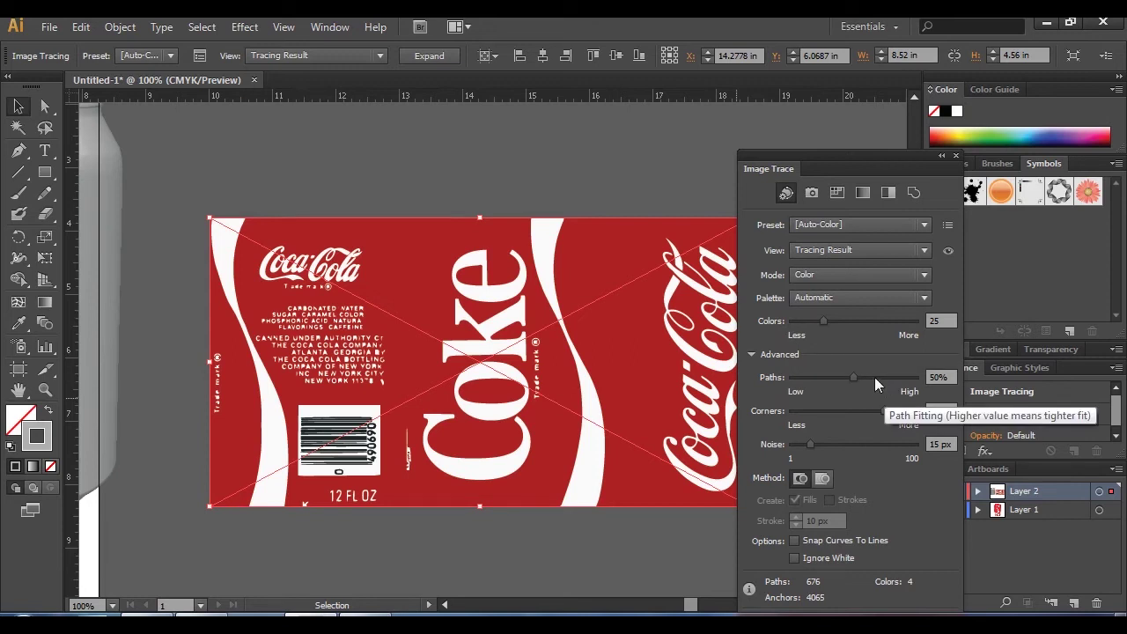
{"action": "left_click", "coordinate": [854, 322]}
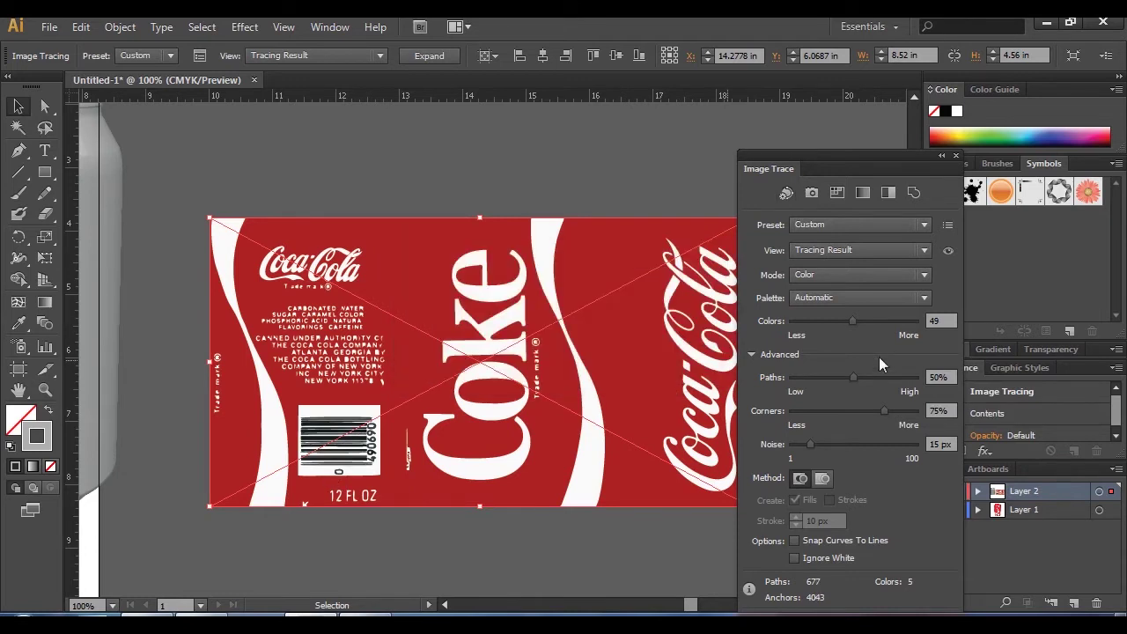
{"action": "left_click", "coordinate": [876, 379]}
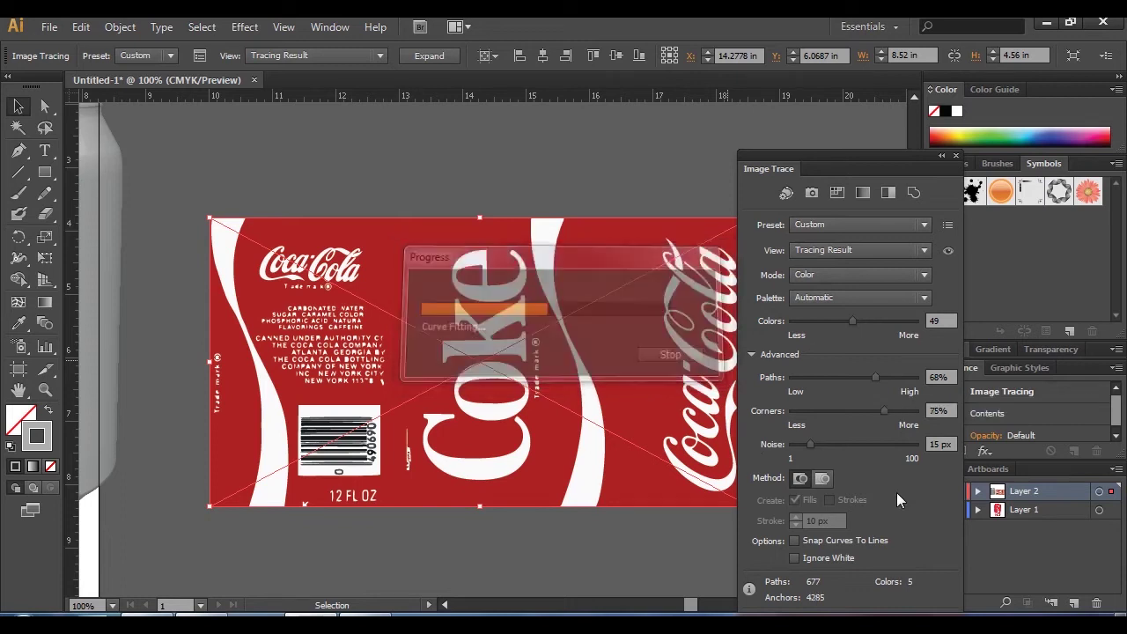
{"action": "left_click", "coordinate": [797, 446]}
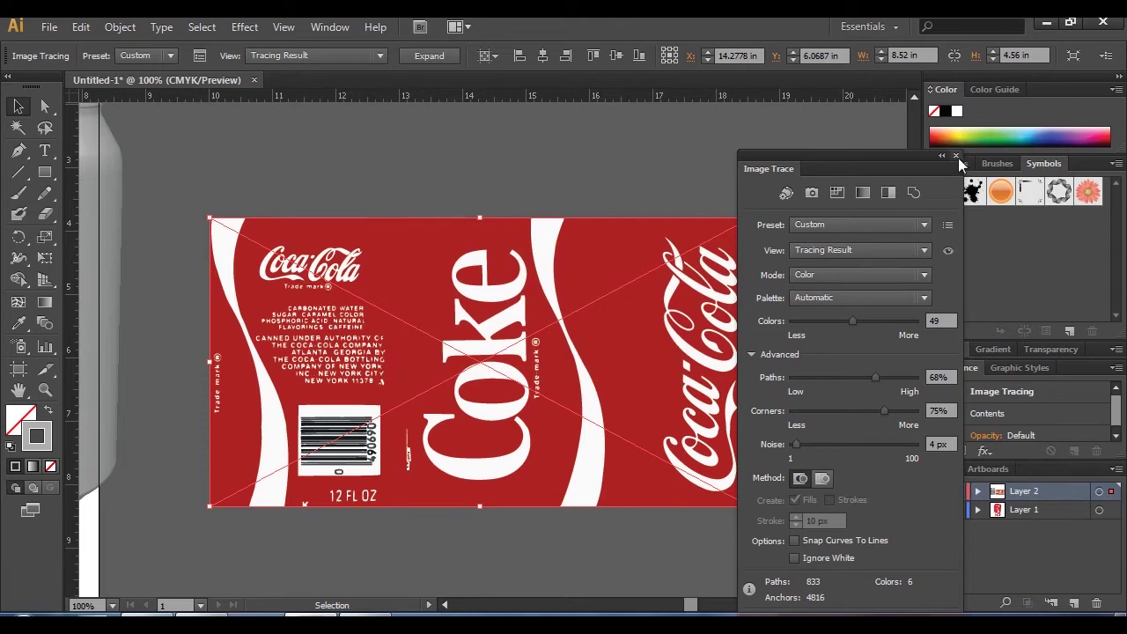
- Expand the traced label into vector paths and add it to the symbols as a movie clip named New Symbol
{"action": "left_click", "coordinate": [430, 55]}
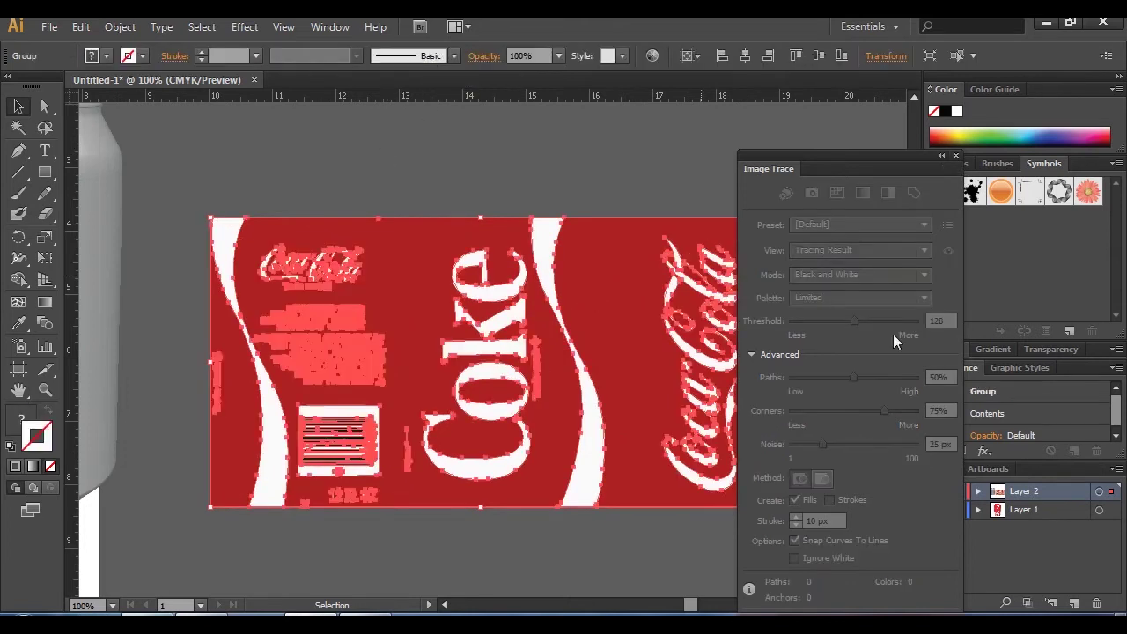
{"action": "left_click", "coordinate": [956, 156]}
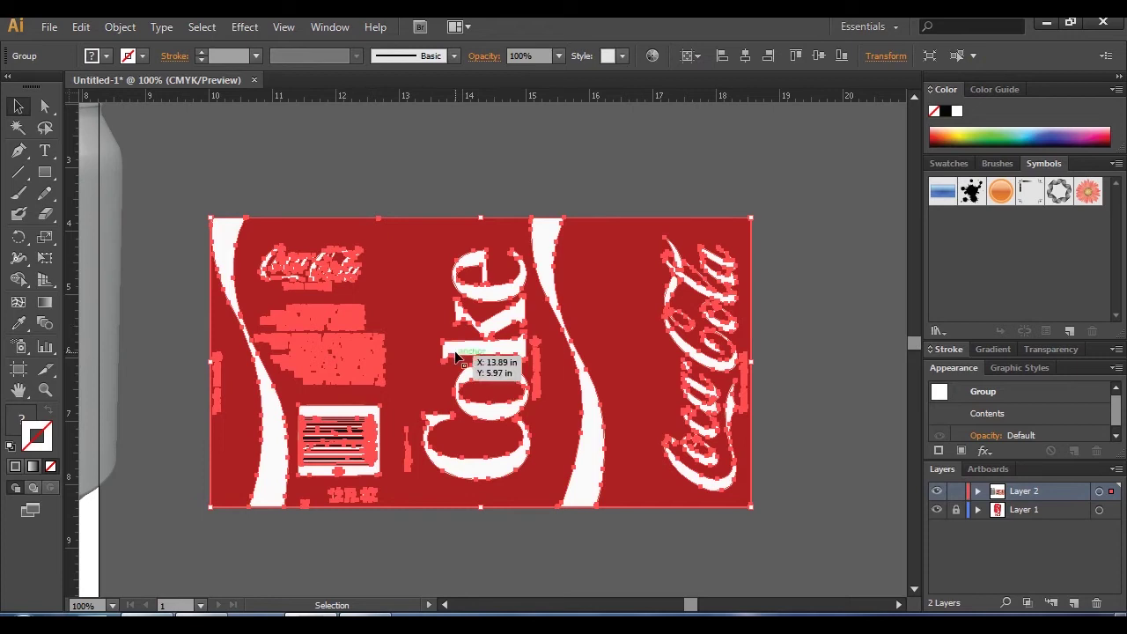
{"action": "left_click_drag", "start_coordinate": [429, 339], "coordinate": [988, 233]}
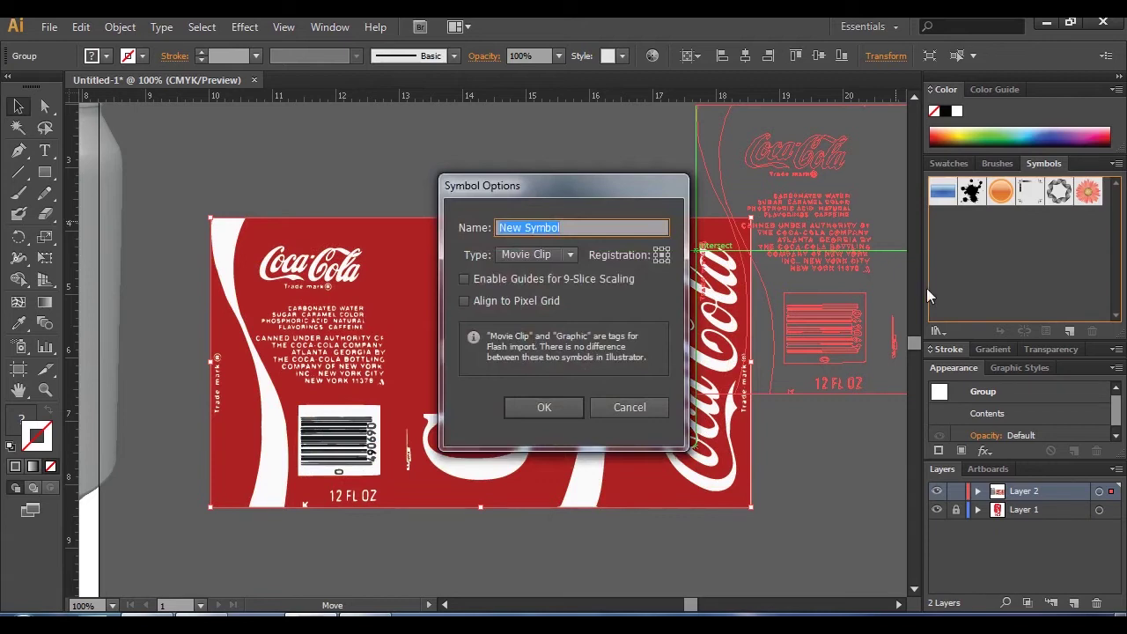
{"action": "left_click", "coordinate": [533, 407]}
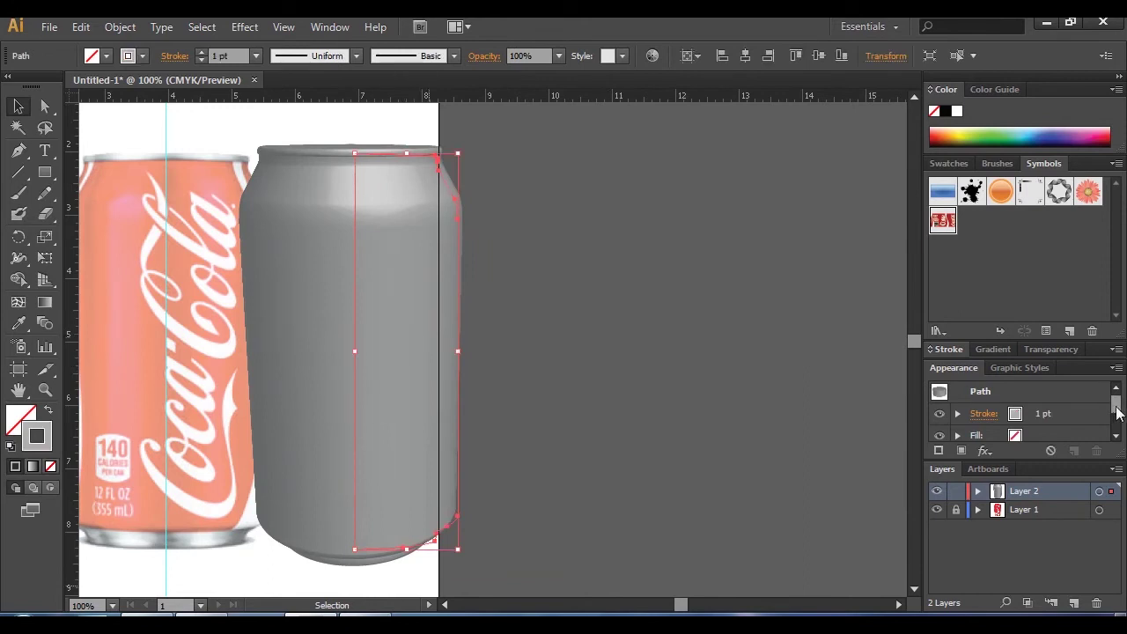
- Reopen the can's 3D Revolve effect with the preview on and bring up its Map Art settings beside the can
{"action": "left_click_drag", "start_coordinate": [1115, 405], "coordinate": [1115, 423]}
{"action": "left_click", "coordinate": [1003, 410]}
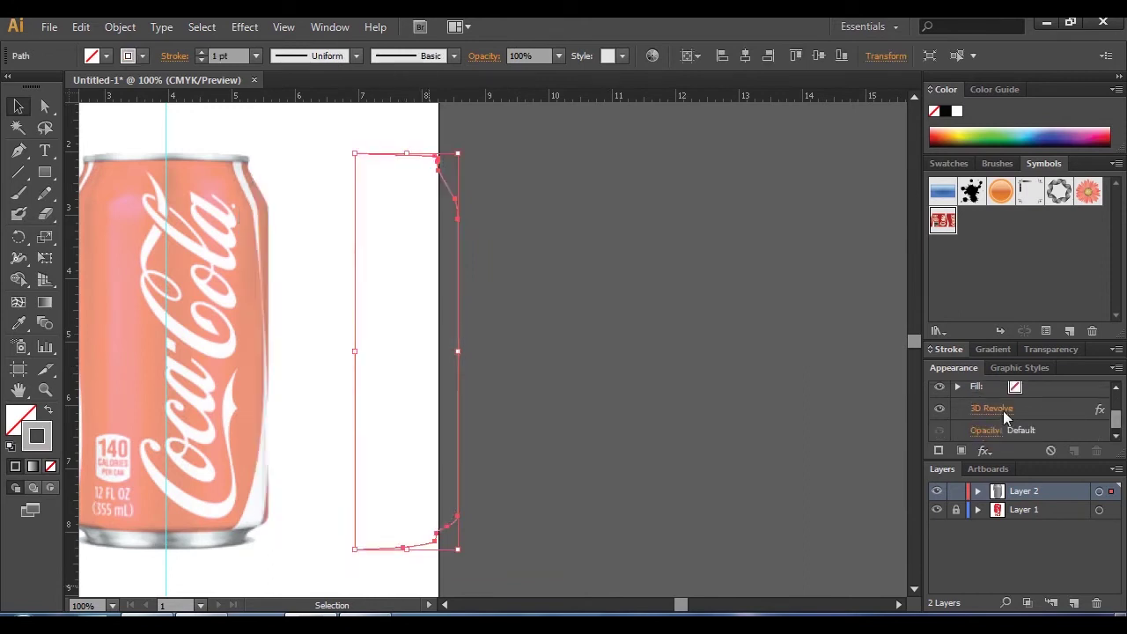
{"action": "left_click", "coordinate": [573, 394]}
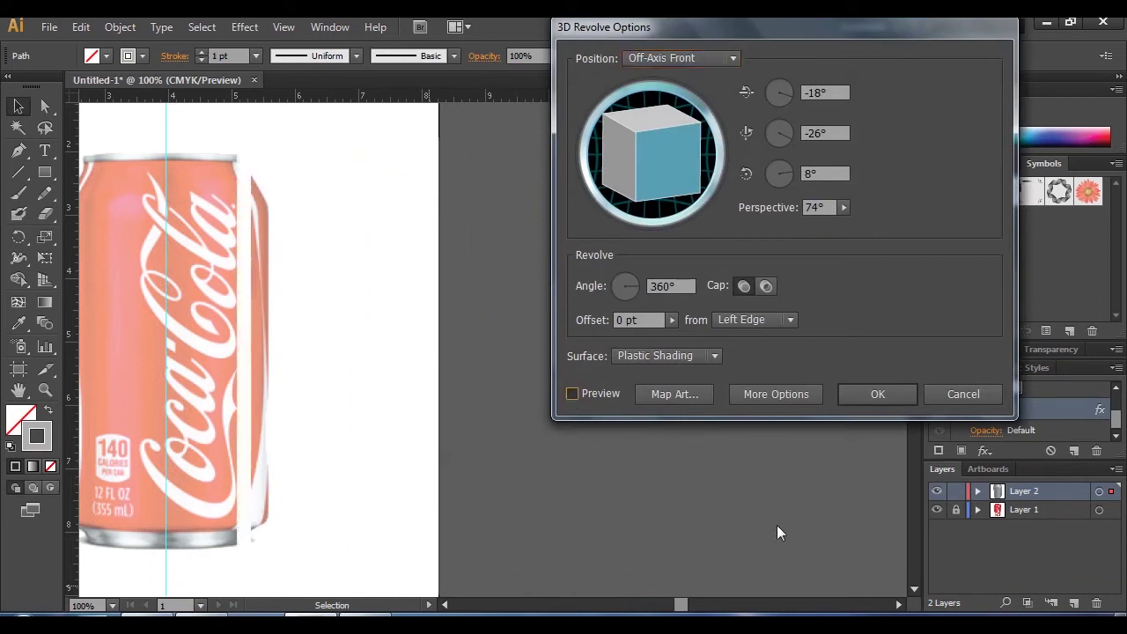
{"action": "left_click", "coordinate": [674, 395]}
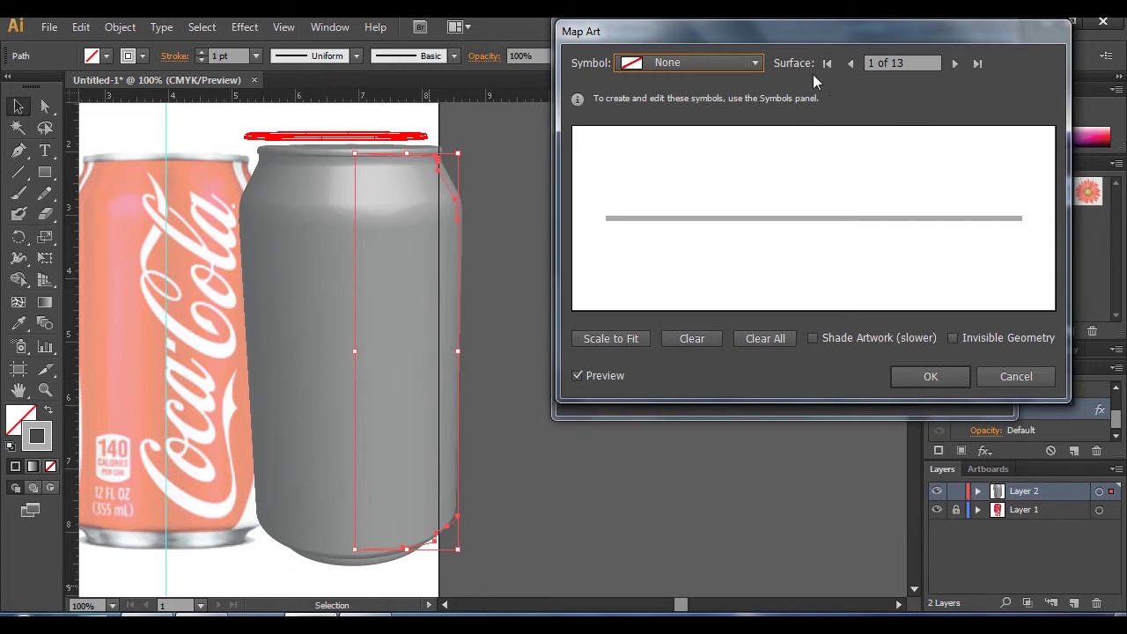
{"action": "left_click", "coordinate": [755, 63]}
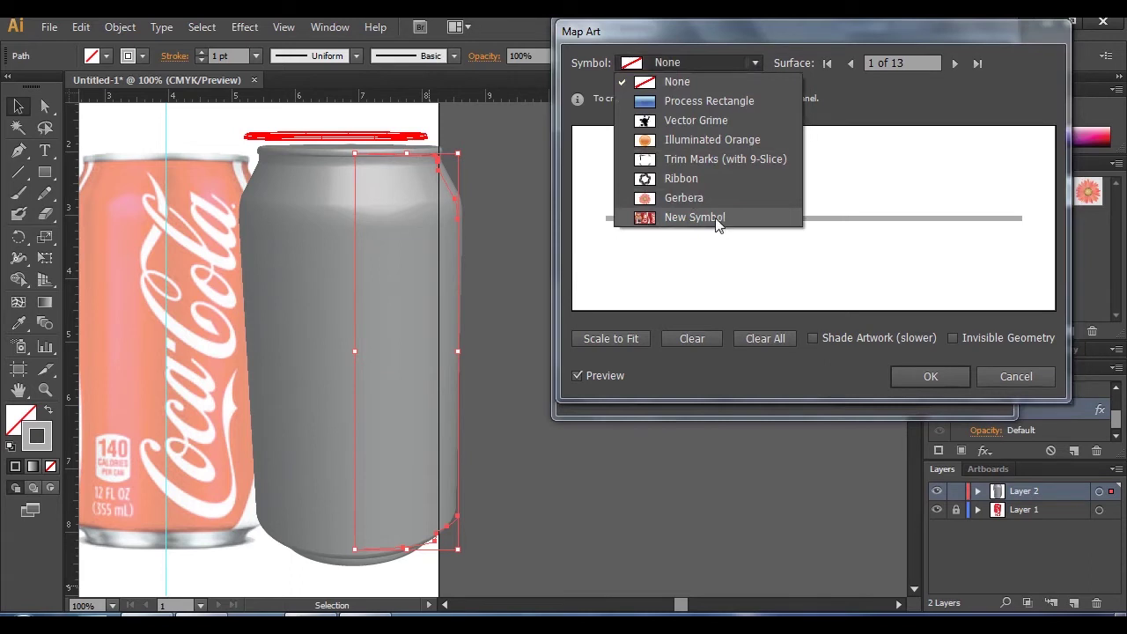
{"action": "left_click", "coordinate": [854, 39]}
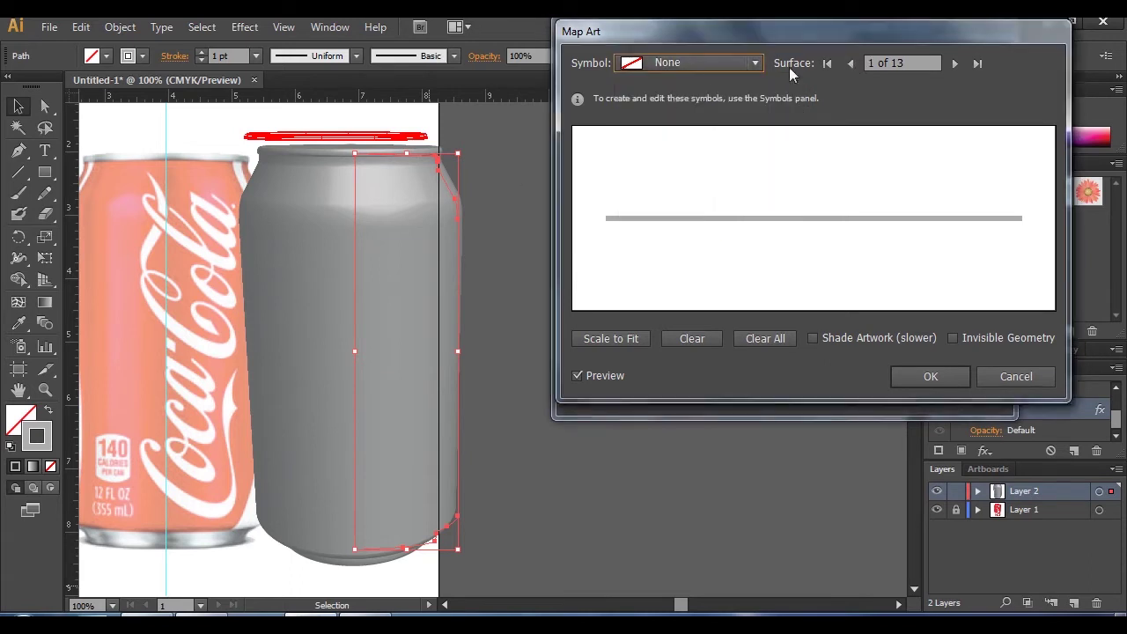
{"action": "left_click_drag", "start_coordinate": [754, 30], "coordinate": [509, 47]}
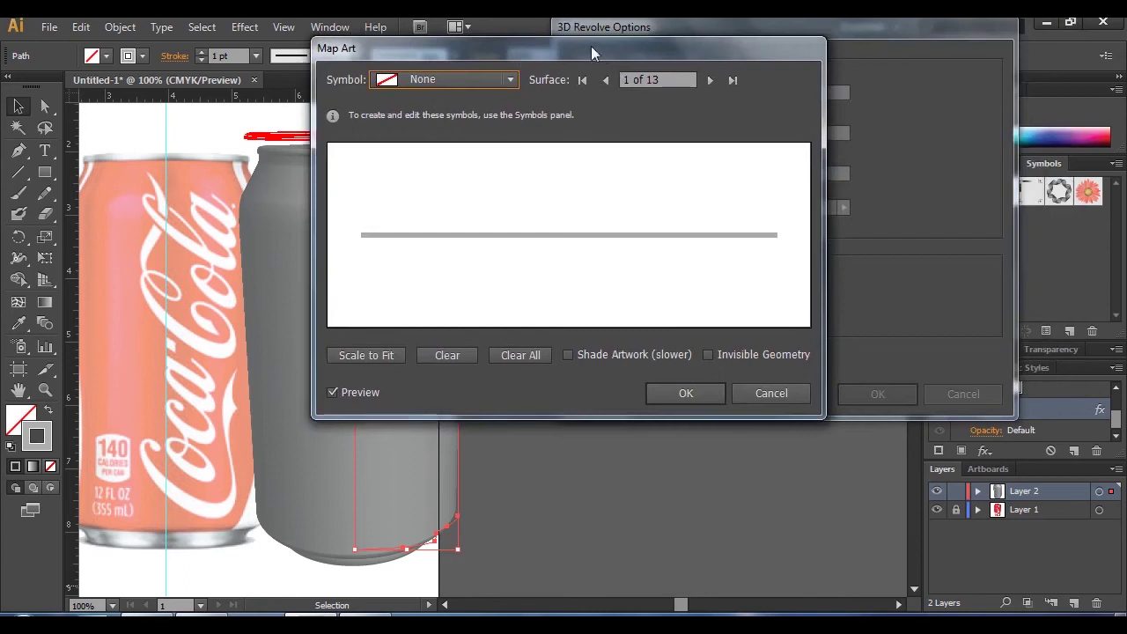
{"action": "left_click_drag", "start_coordinate": [591, 46], "coordinate": [782, 47]}
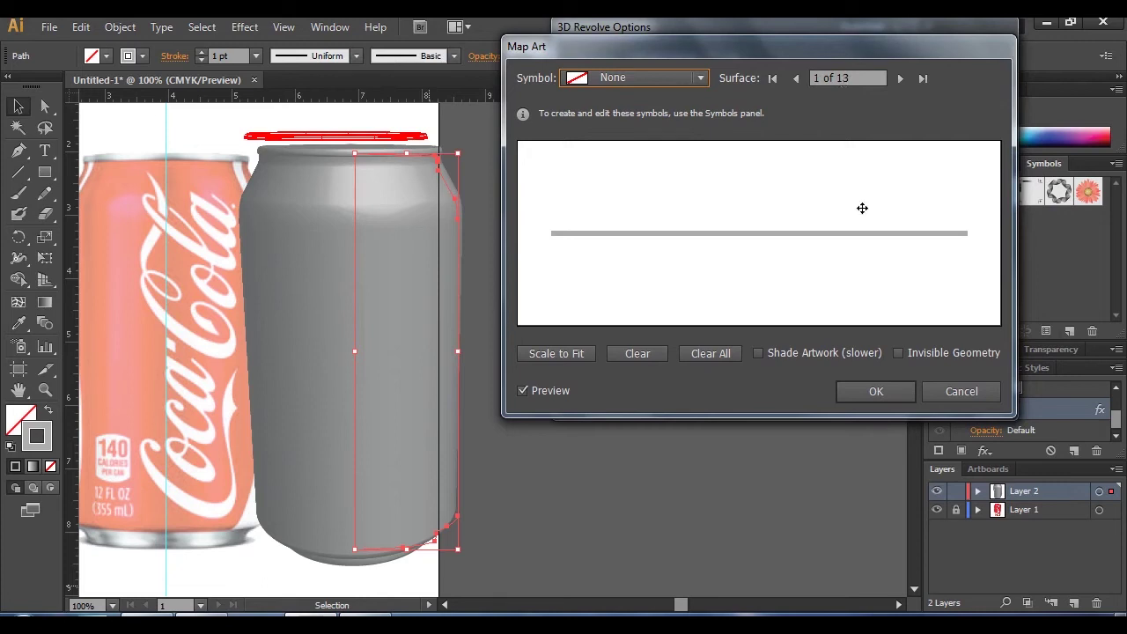
- Advance through the can's mappable surfaces to surface 5 of 13
{"action": "left_click", "coordinate": [901, 78]}
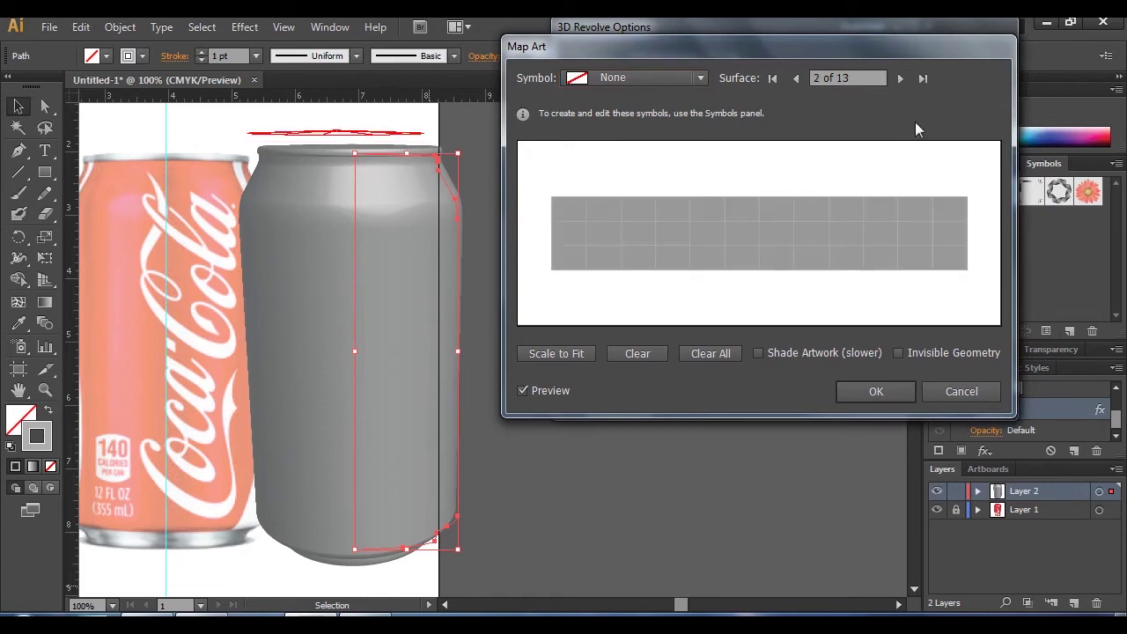
{"action": "left_click", "coordinate": [900, 83]}
{"action": "left_click", "coordinate": [900, 83]}
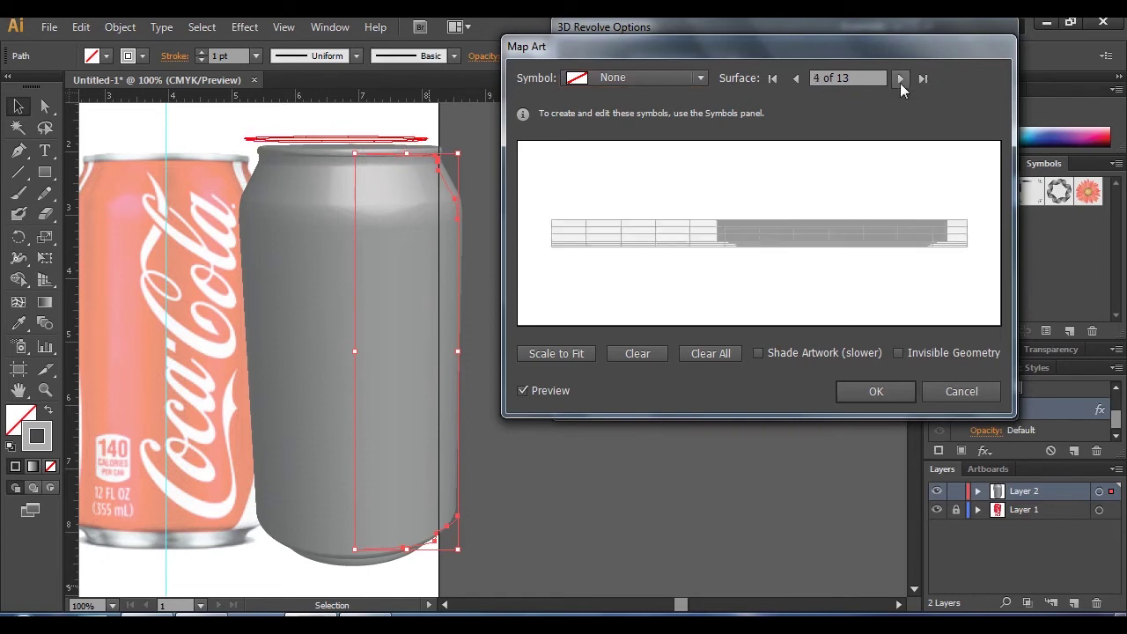
{"action": "left_click", "coordinate": [900, 83]}
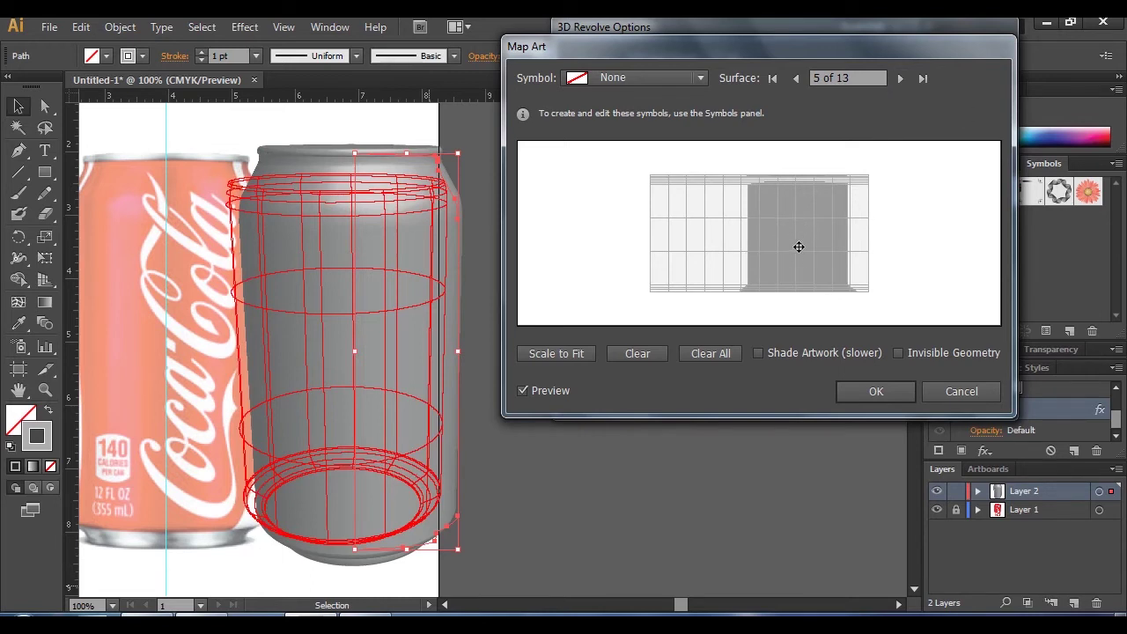
- Try the Gerbera symbol on surface 5, enlarge and reposition it, and clear it from the surface
{"action": "left_click", "coordinate": [641, 80]}
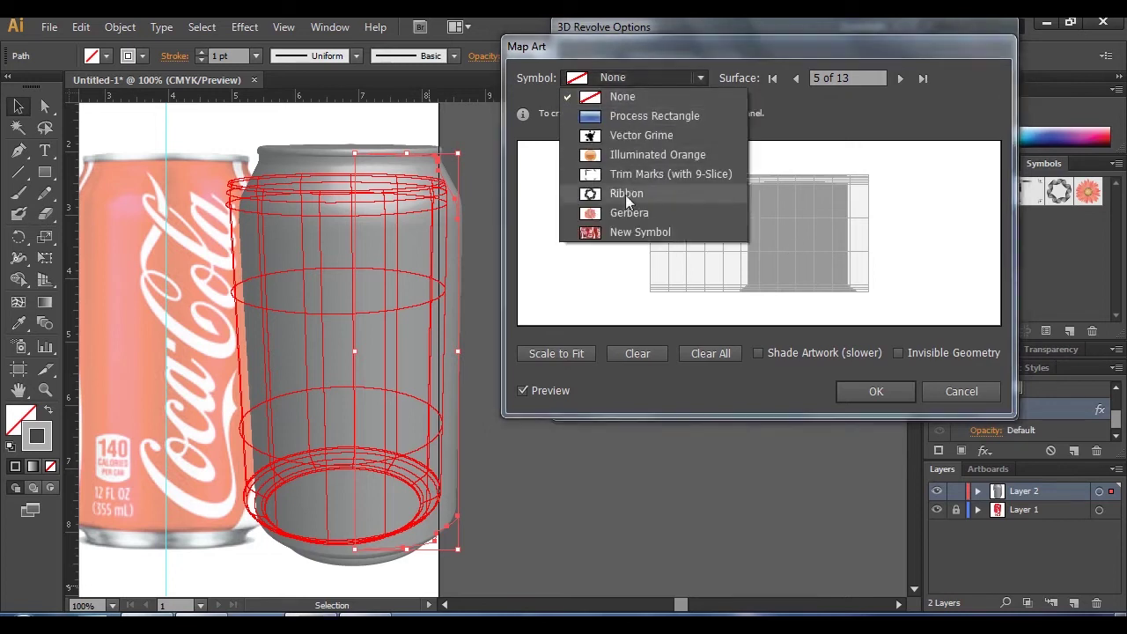
{"action": "key", "text": "Escape"}
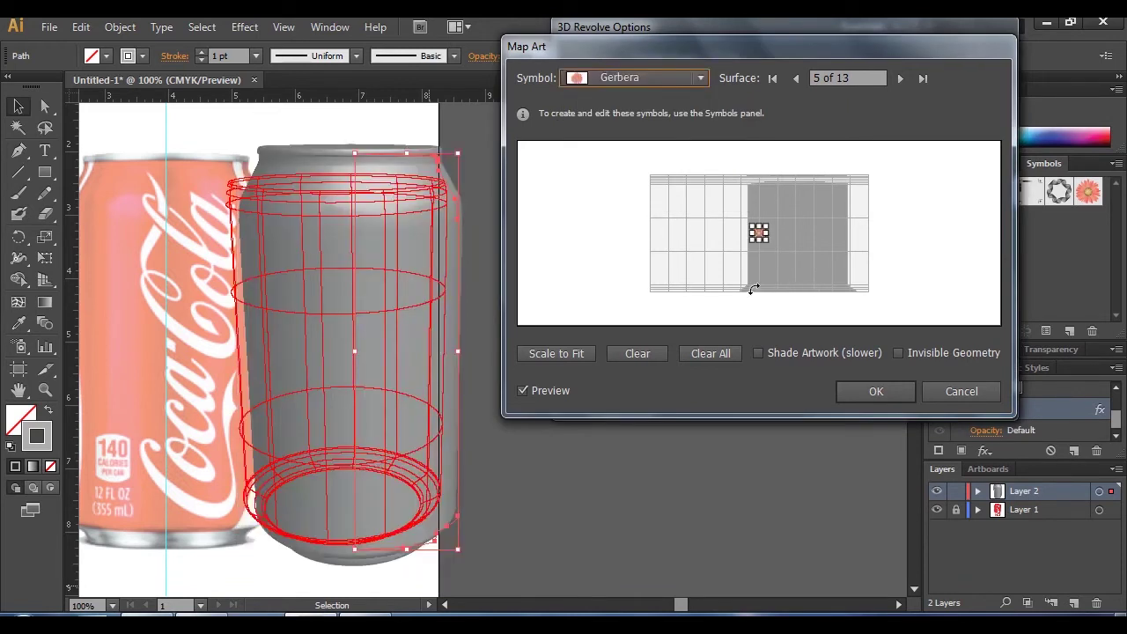
{"action": "left_click_drag", "start_coordinate": [771, 220], "coordinate": [884, 149]}
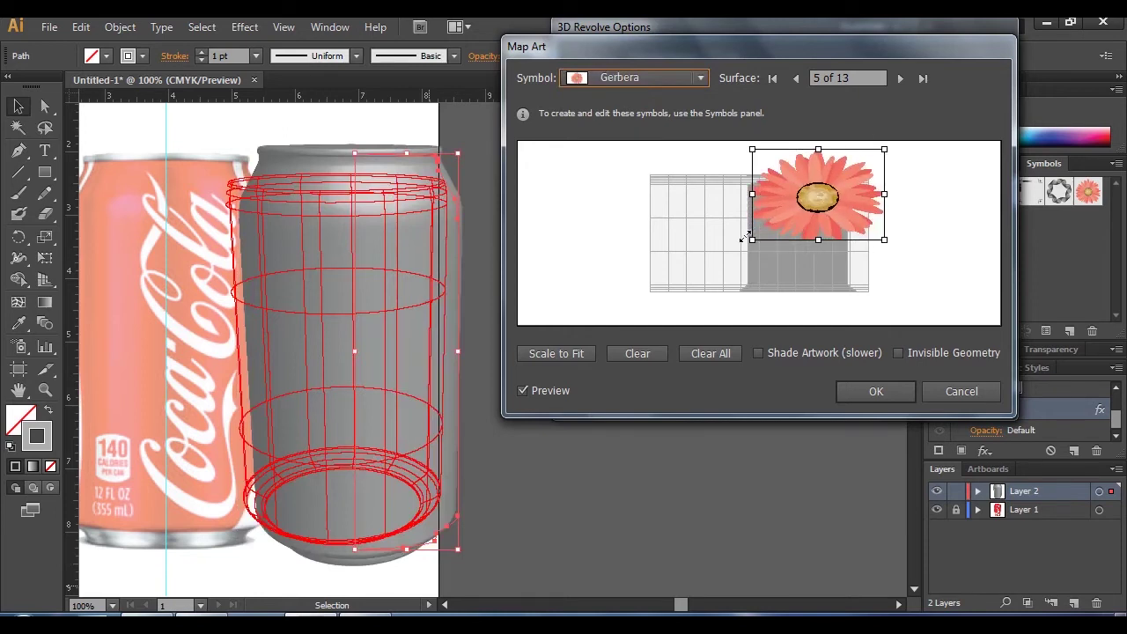
{"action": "left_click_drag", "start_coordinate": [844, 190], "coordinate": [782, 214]}
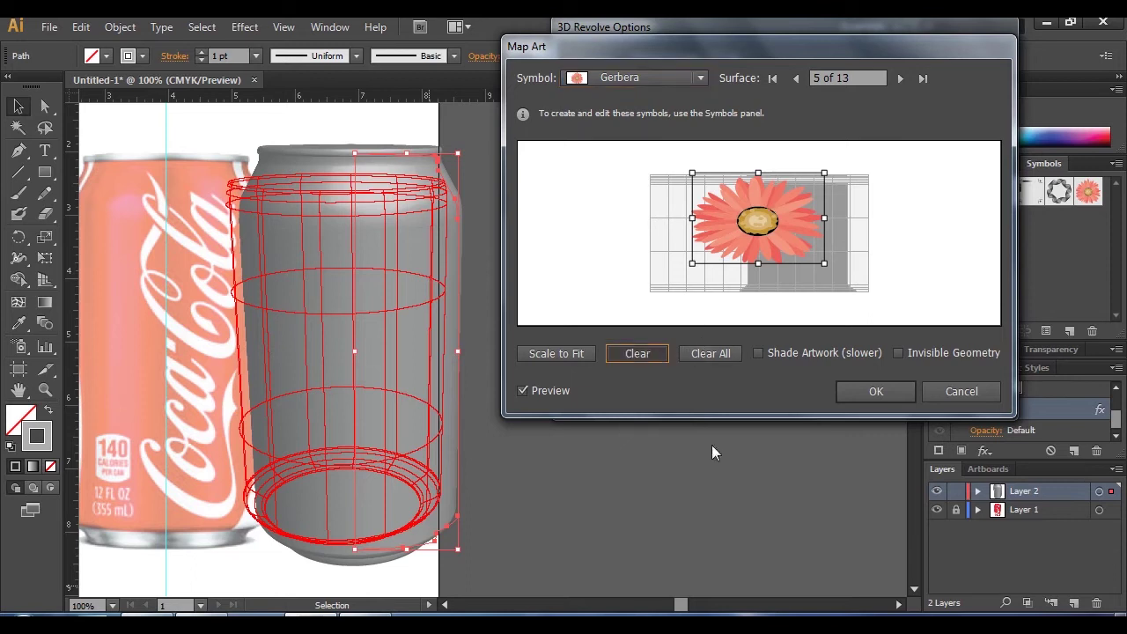
{"action": "left_click", "coordinate": [682, 352]}
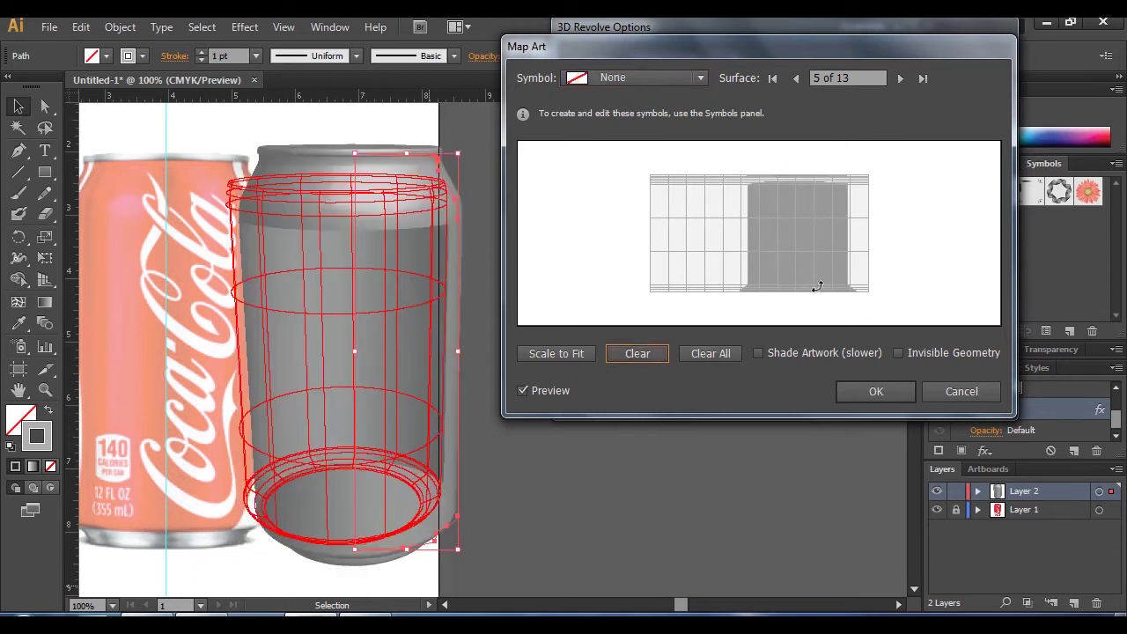
- Map the Coke label symbol, New Symbol, onto the can body at surface 9 of 13
{"action": "left_click", "coordinate": [902, 80]}
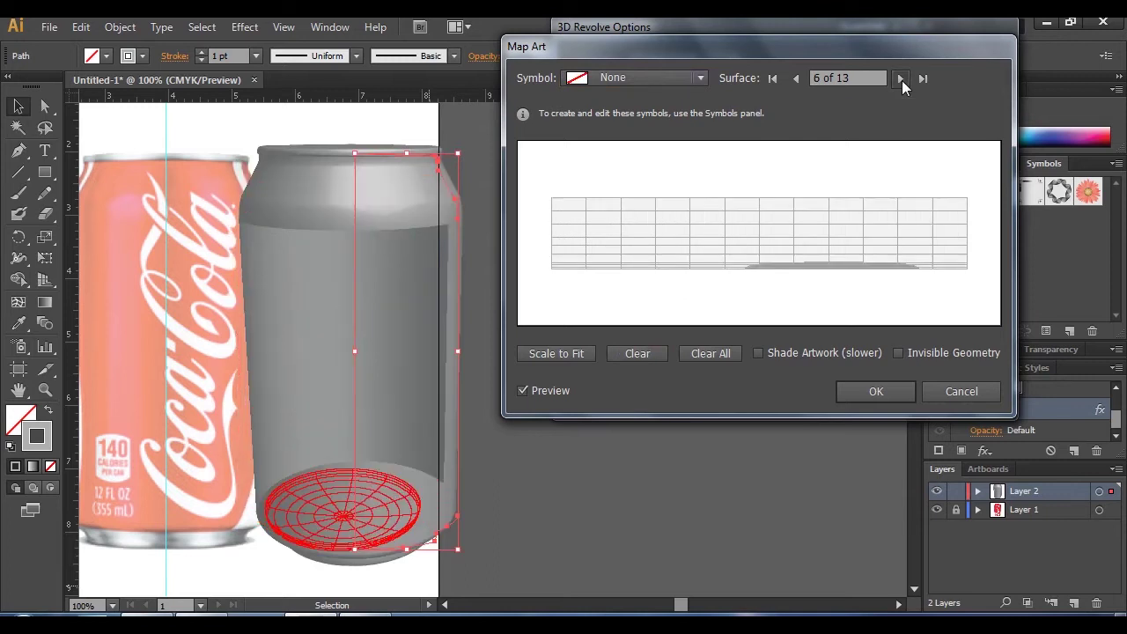
{"action": "left_click", "coordinate": [902, 80]}
{"action": "left_click", "coordinate": [902, 80]}
{"action": "left_click", "coordinate": [902, 80]}
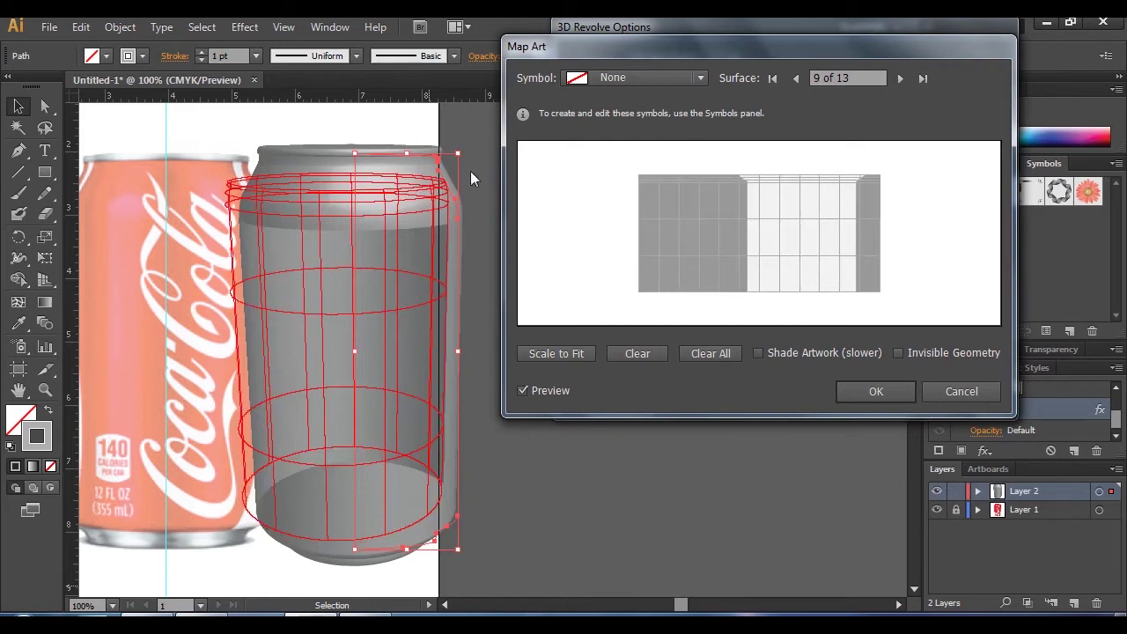
{"action": "left_click", "coordinate": [611, 78]}
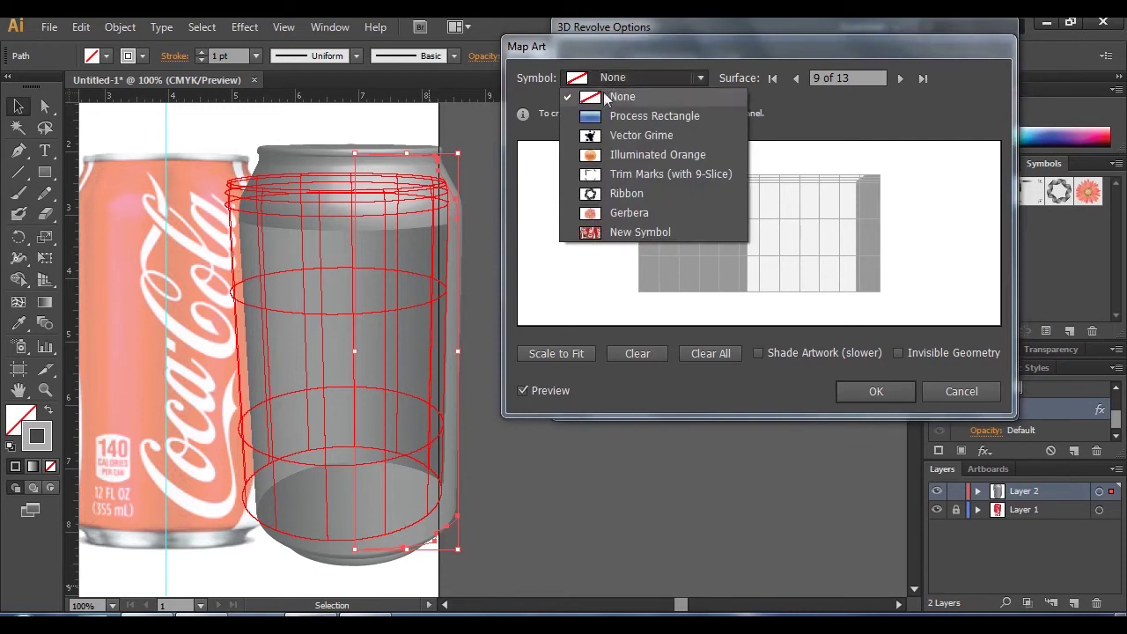
{"action": "left_click", "coordinate": [622, 233]}
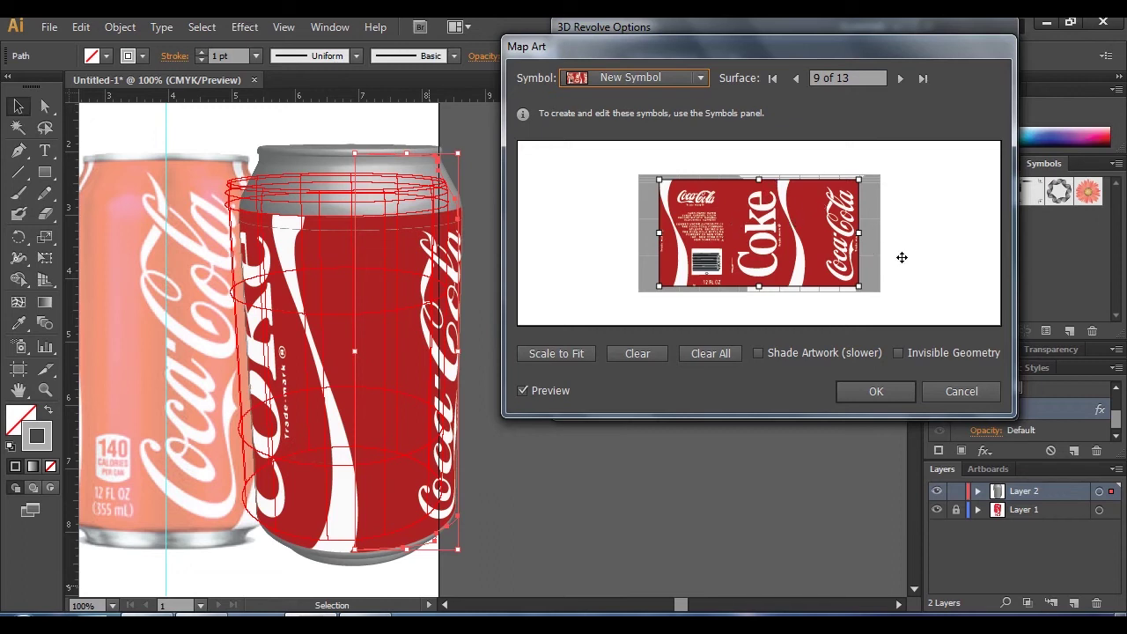
- Scale the Coke label to fill the whole of surface 9 and accept the mapping
{"action": "left_click", "coordinate": [564, 356]}
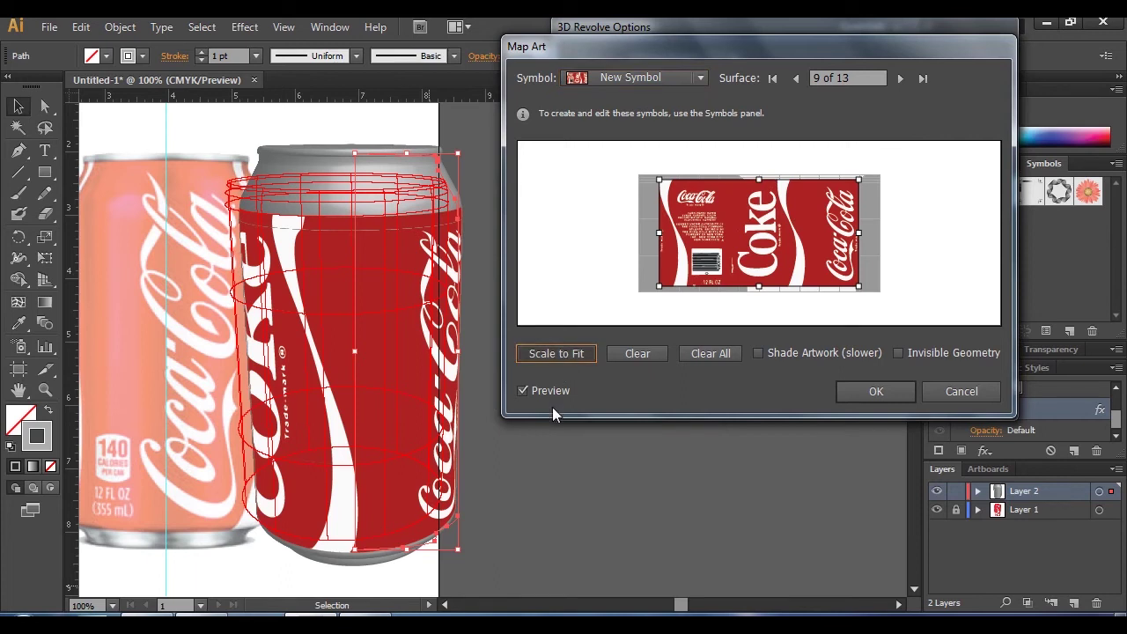
{"action": "left_click_drag", "start_coordinate": [659, 178], "coordinate": [639, 174]}
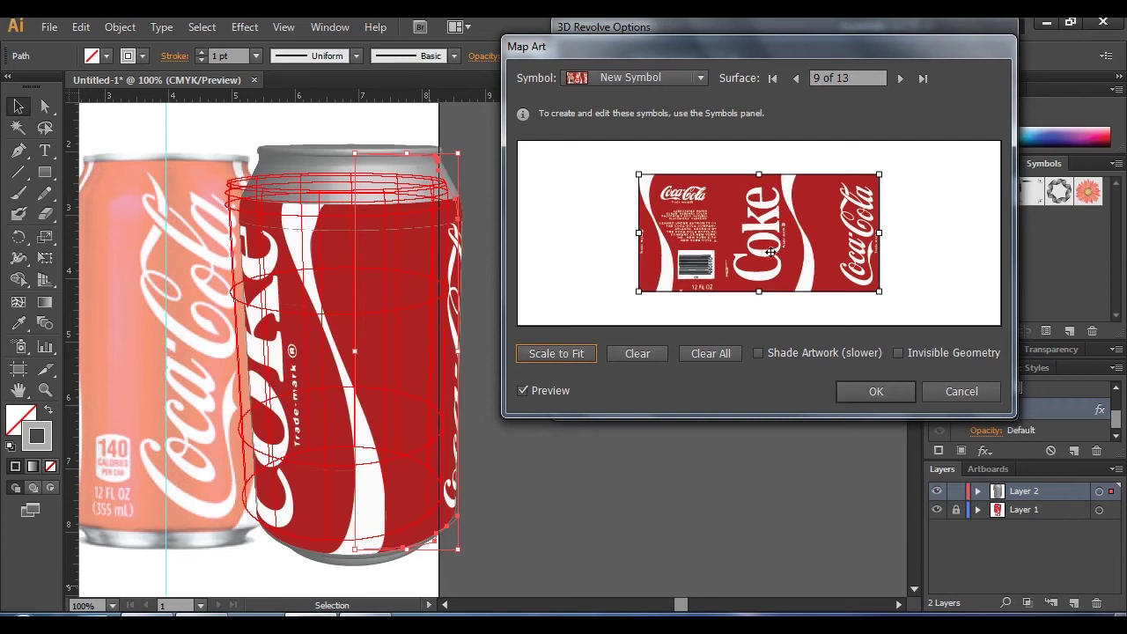
{"action": "left_click", "coordinate": [863, 396]}
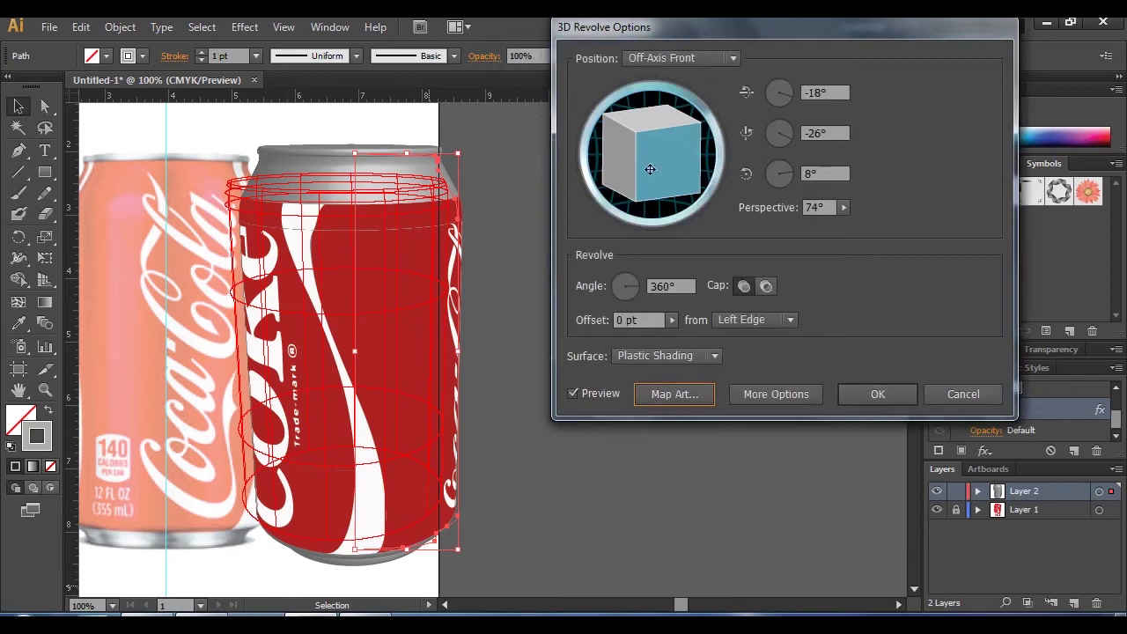
- Rotate the can to about -41°, -65° and 38° so the Coke lettering faces front, and apply the 3D Revolve effect
{"action": "left_click_drag", "start_coordinate": [634, 161], "coordinate": [576, 154]}
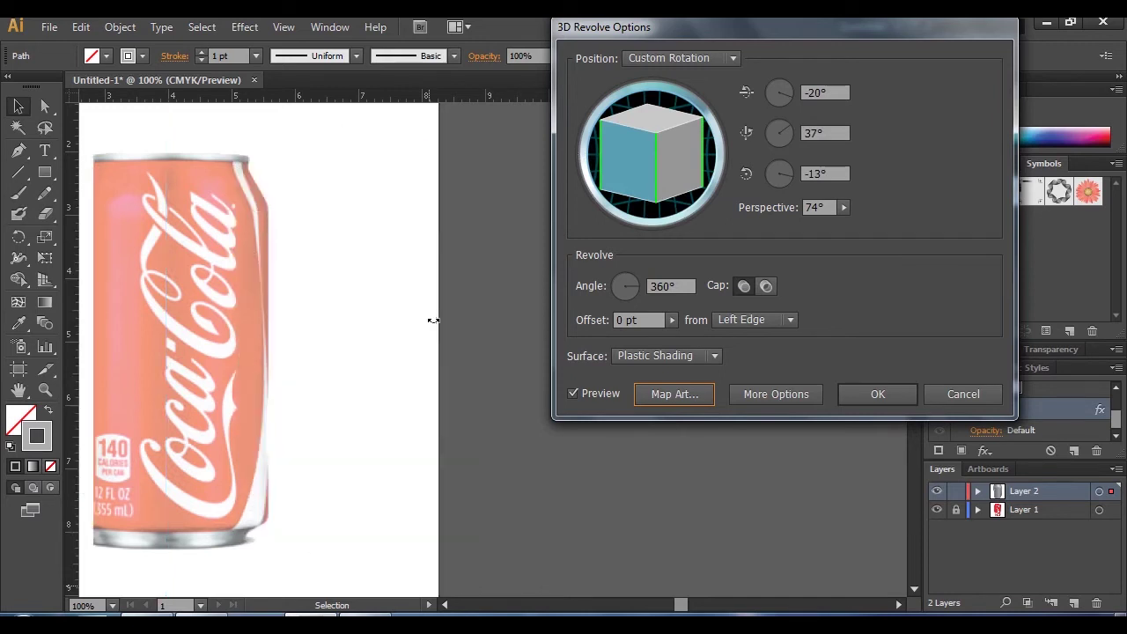
{"action": "left_click_drag", "start_coordinate": [655, 165], "coordinate": [695, 165]}
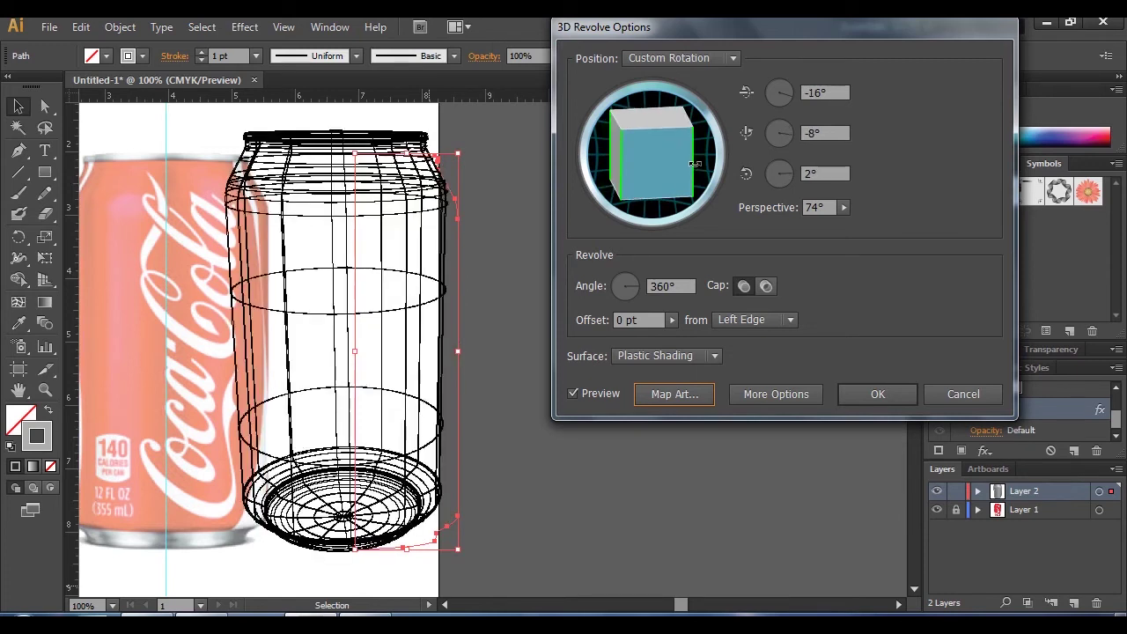
{"action": "left_click_drag", "start_coordinate": [695, 165], "coordinate": [703, 243]}
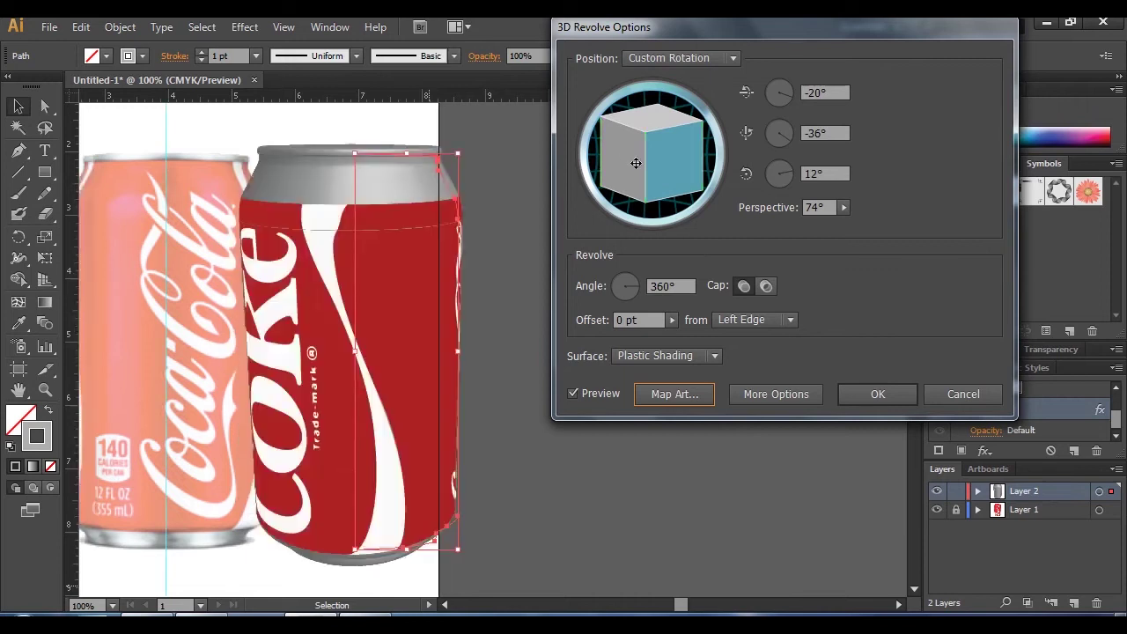
{"action": "key", "text": "Return"}
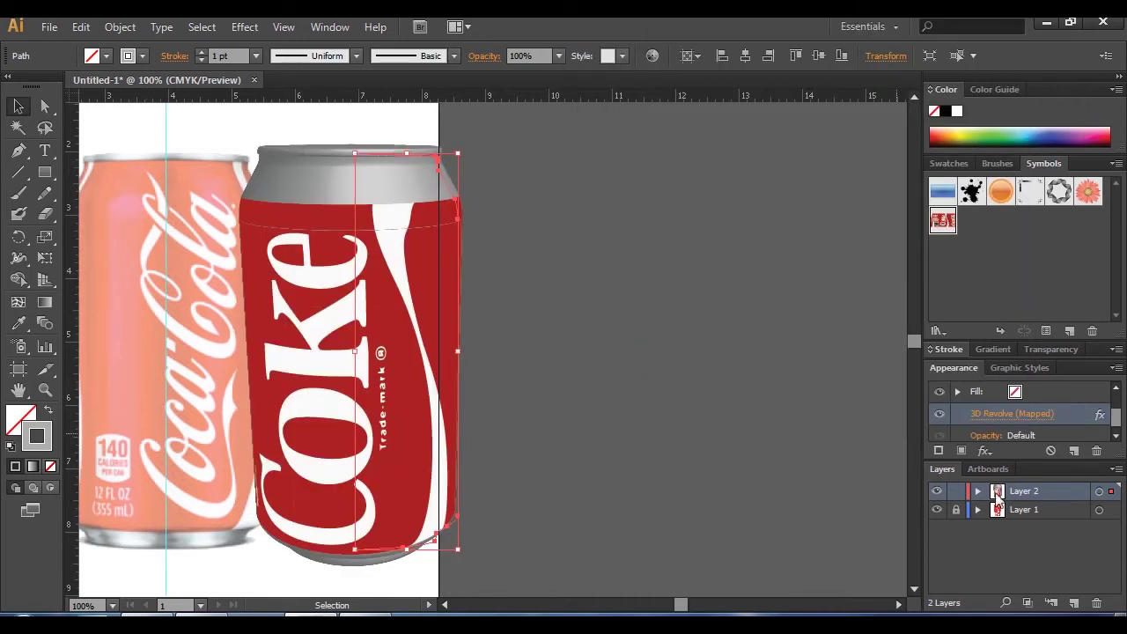
- Reopen the can's 3D Revolve effect and tilt the can to about -140°, -34° and 141°, applying the new rotation
{"action": "left_click", "coordinate": [1007, 416]}
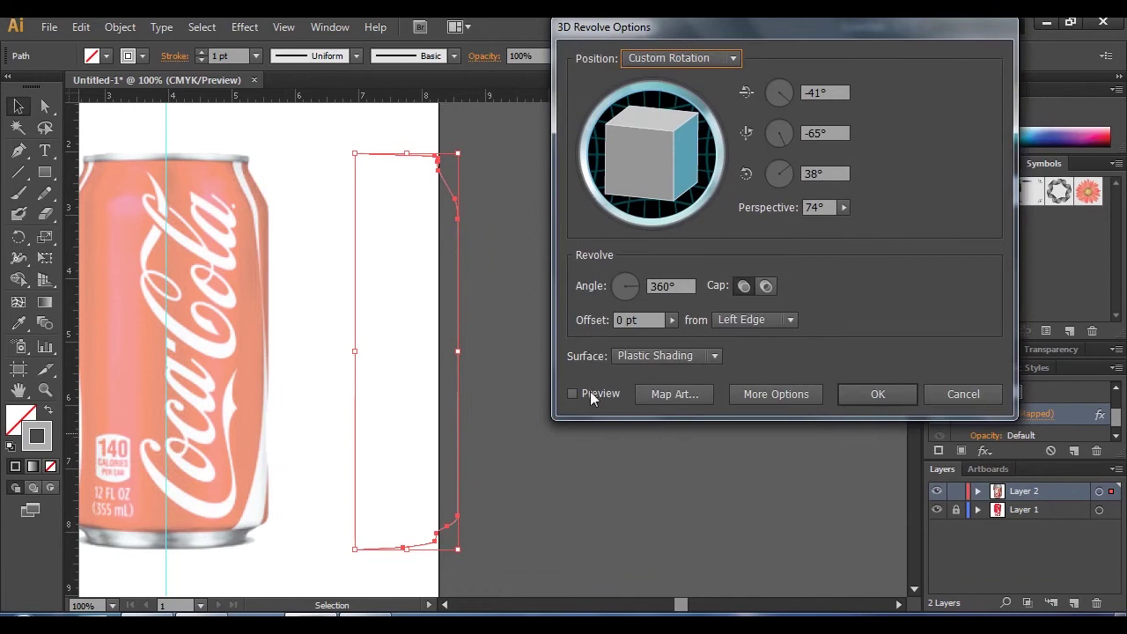
{"action": "left_click_drag", "start_coordinate": [685, 161], "coordinate": [742, 181]}
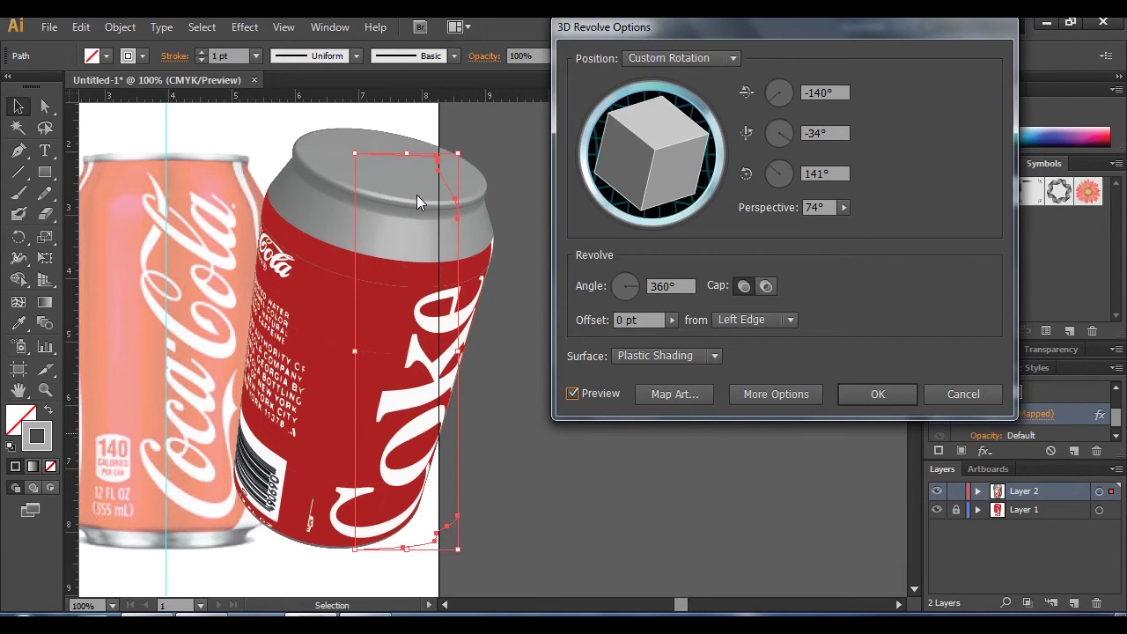
{"action": "left_click", "coordinate": [877, 395]}
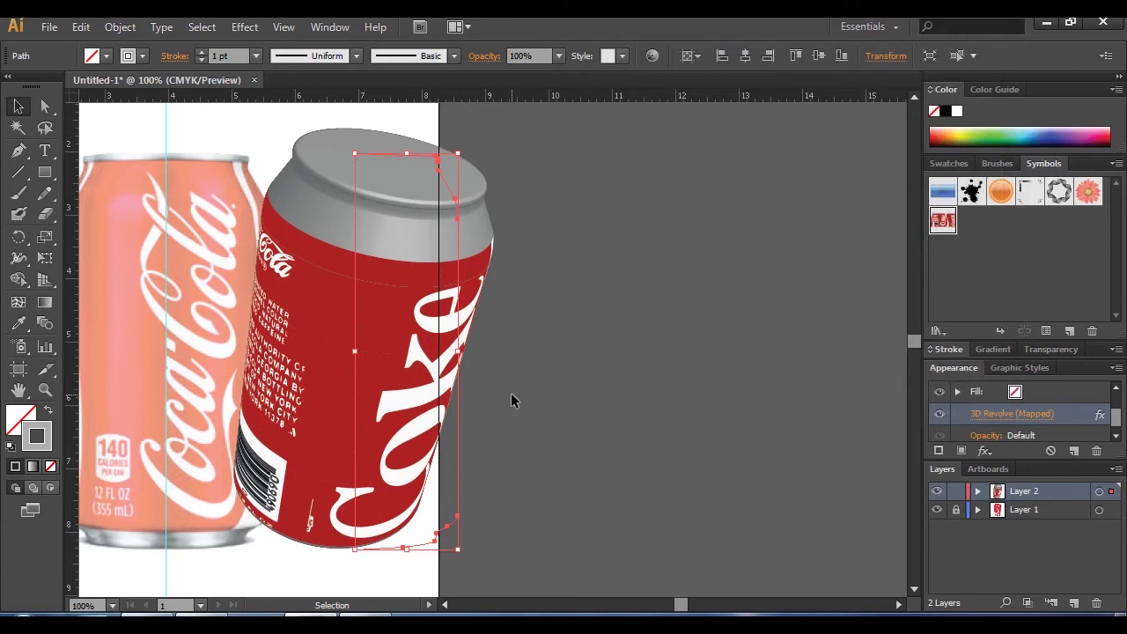
- Hide the 3D Revolve effect and lower the lid line's end point on the can's axis to about Y 2.12 in
{"action": "left_click", "coordinate": [939, 416]}
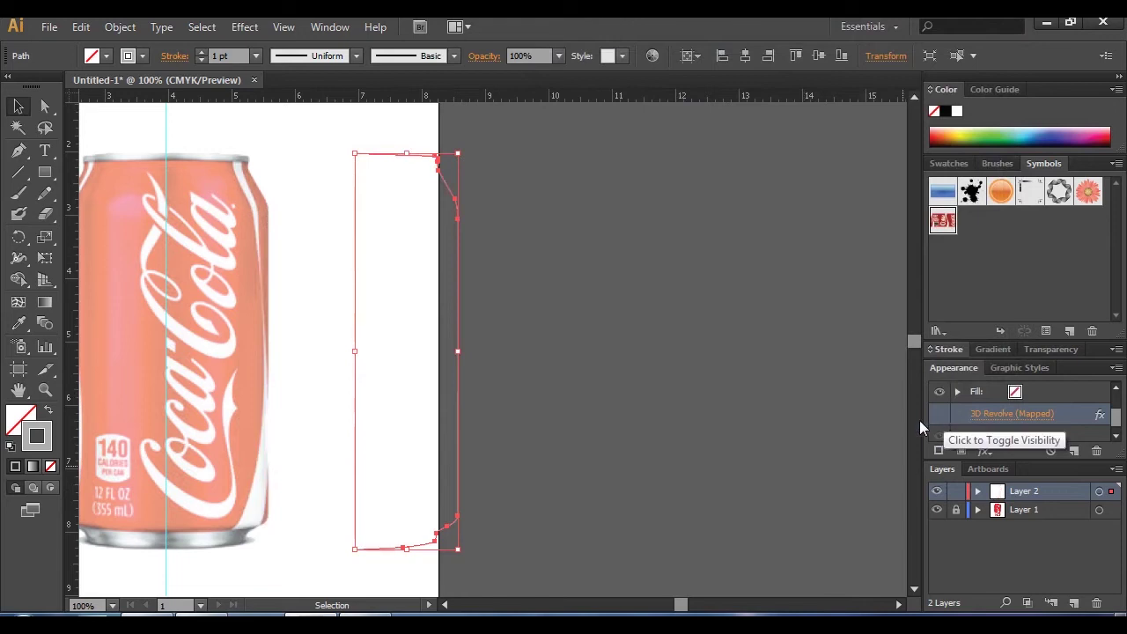
{"action": "left_click", "coordinate": [455, 238]}
{"action": "left_click", "coordinate": [455, 237]}
{"action": "left_click", "coordinate": [471, 365]}
{"action": "scroll", "coordinate": [486, 344], "scroll_direction": "down", "scroll_amount": 3}
{"action": "left_click", "coordinate": [471, 334]}
{"action": "left_click", "coordinate": [695, 367]}
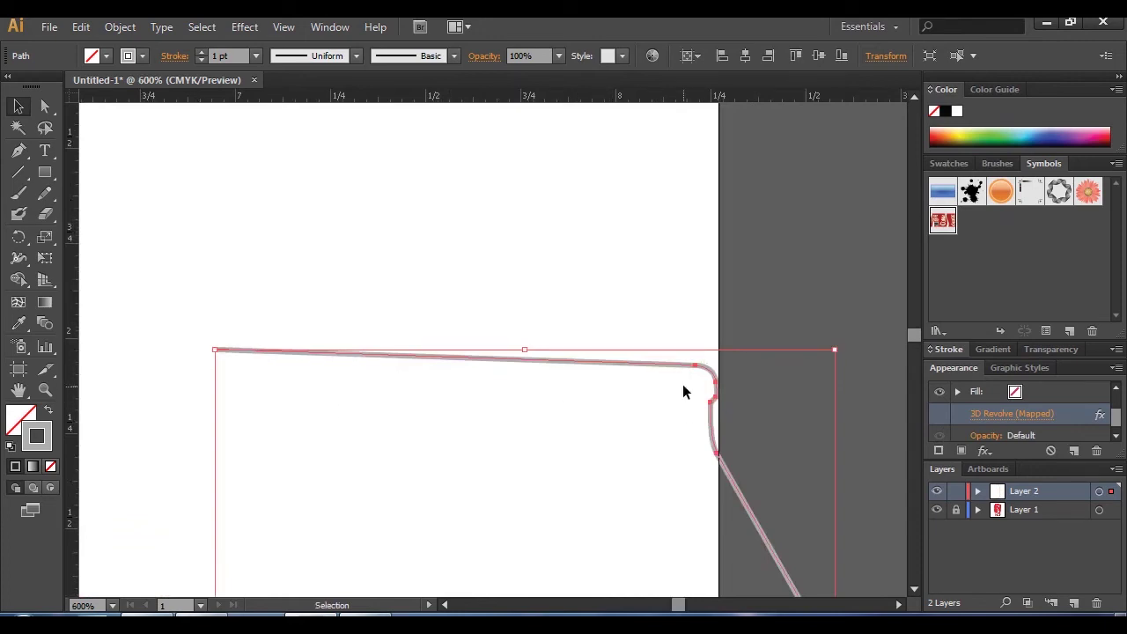
{"action": "left_click", "coordinate": [43, 105]}
{"action": "left_click_drag", "start_coordinate": [194, 337], "coordinate": [218, 391]}
- Add an anchor point to the lid line just inside the rim and lower it to about Y 2.12 in
{"action": "left_click", "coordinate": [18, 151]}
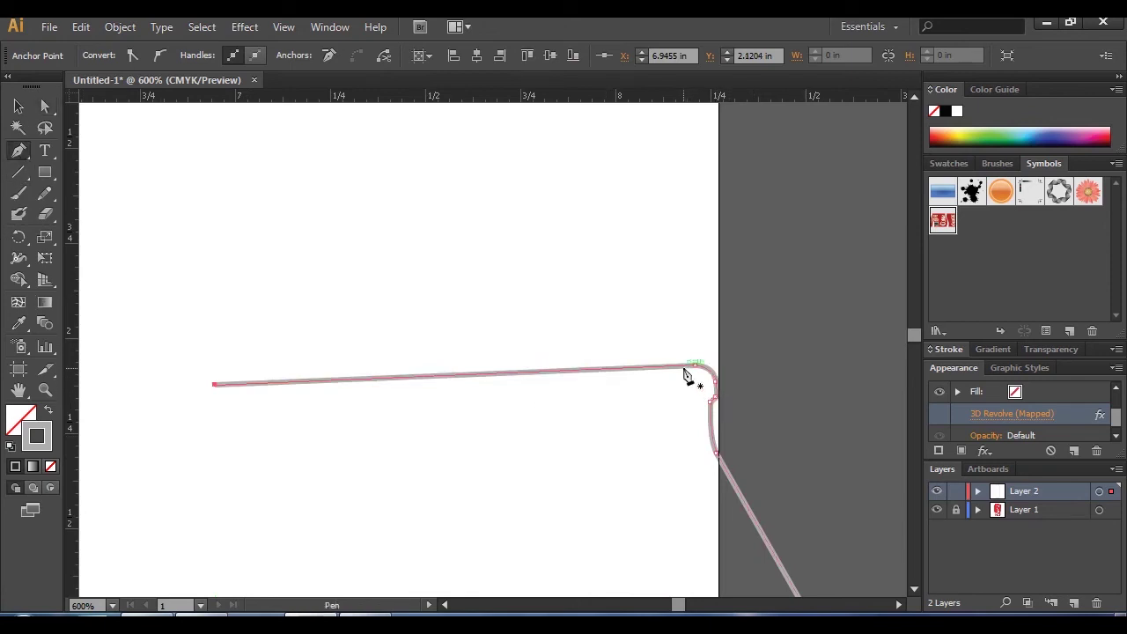
{"action": "left_click", "coordinate": [18, 151]}
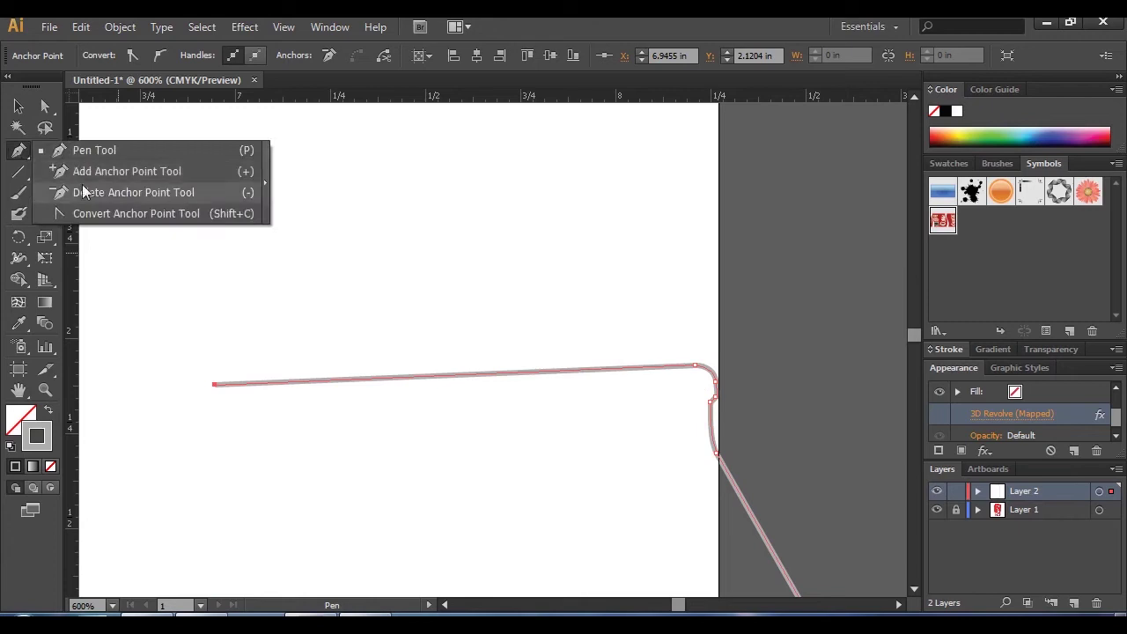
{"action": "left_click", "coordinate": [123, 171]}
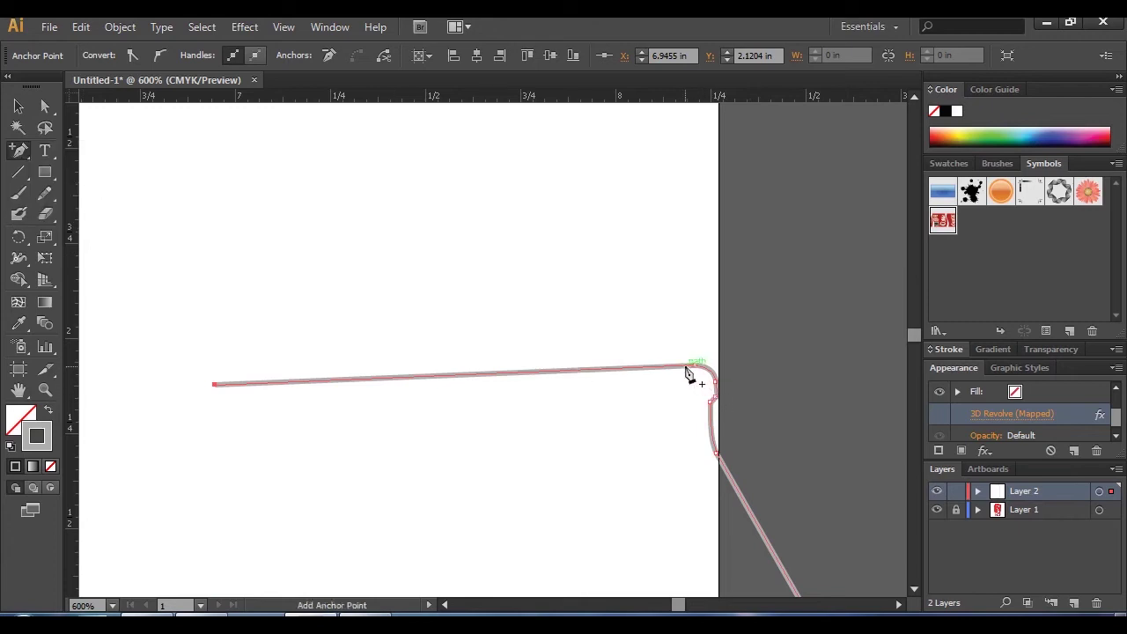
{"action": "left_click", "coordinate": [44, 106]}
{"action": "mouse_move", "coordinate": [684, 368]}
{"action": "left_mouse_down"}
{"action": "mouse_move", "coordinate": [685, 398]}
{"action": "mouse_move", "coordinate": [683, 386]}
{"action": "left_mouse_up"}
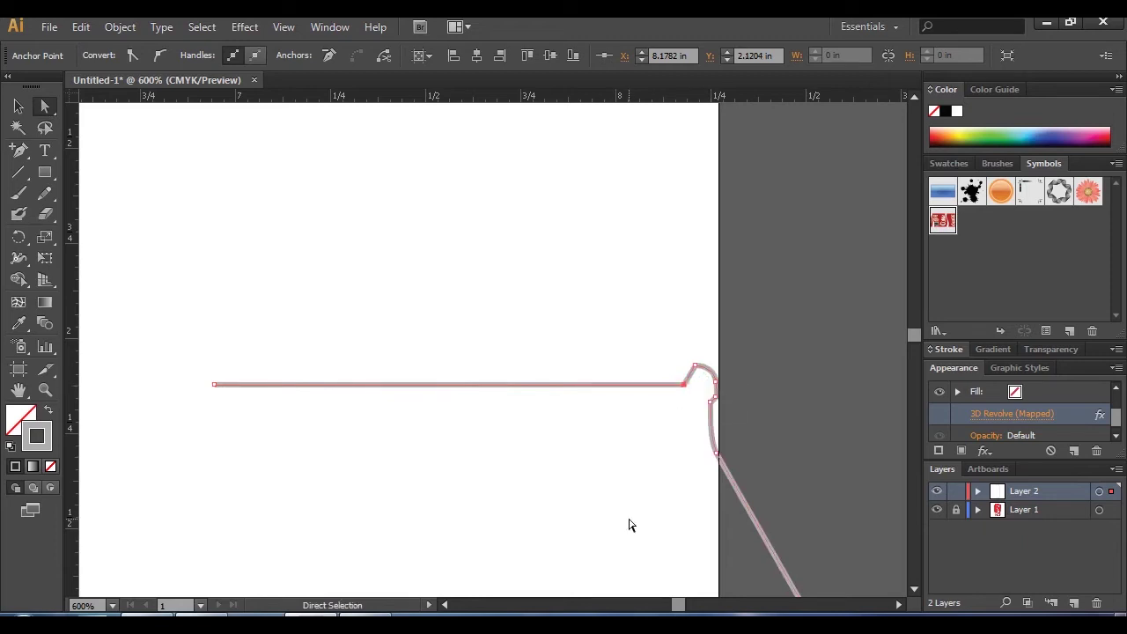
- Deselect the reshaped lid line and select the entire can profile
{"action": "left_click", "coordinate": [19, 107]}
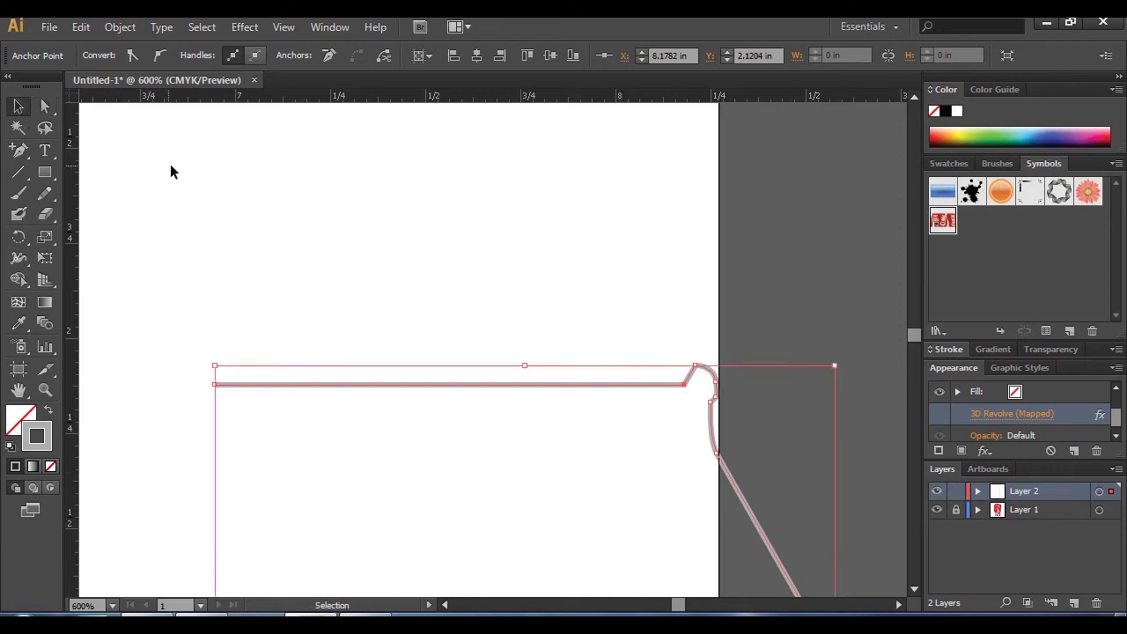
{"action": "left_click", "coordinate": [624, 444]}
{"action": "key", "text": "ctrl+minus"}
{"action": "key", "text": "ctrl+minus"}
{"action": "key", "text": "ctrl+minus"}
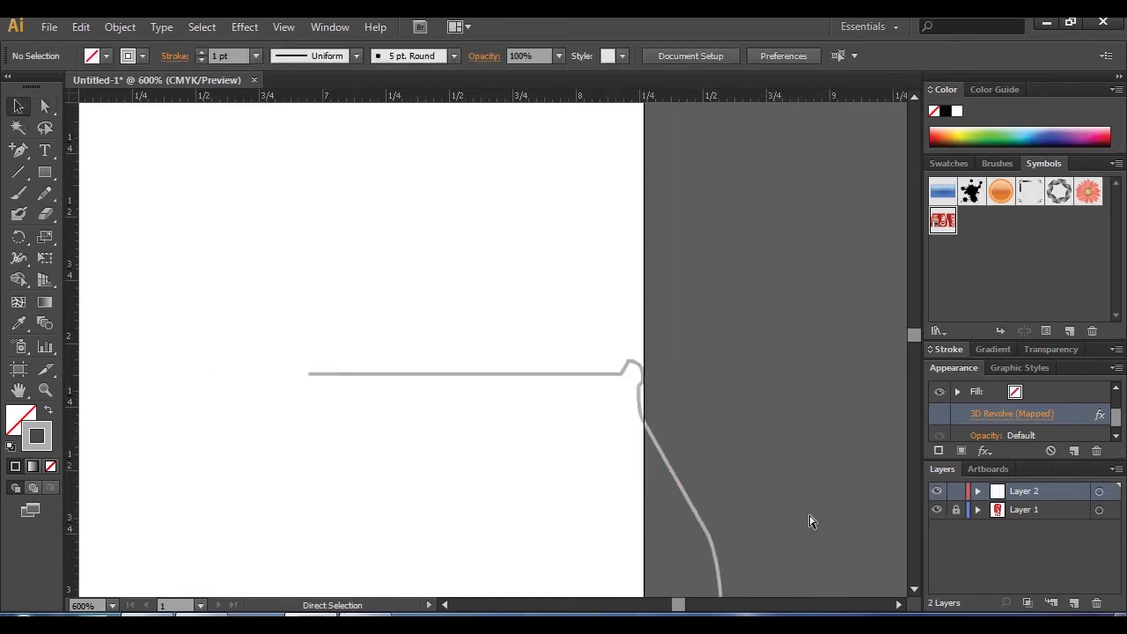
{"action": "left_click_drag", "start_coordinate": [634, 511], "coordinate": [523, 333]}
{"action": "key", "text": "ctrl+a"}
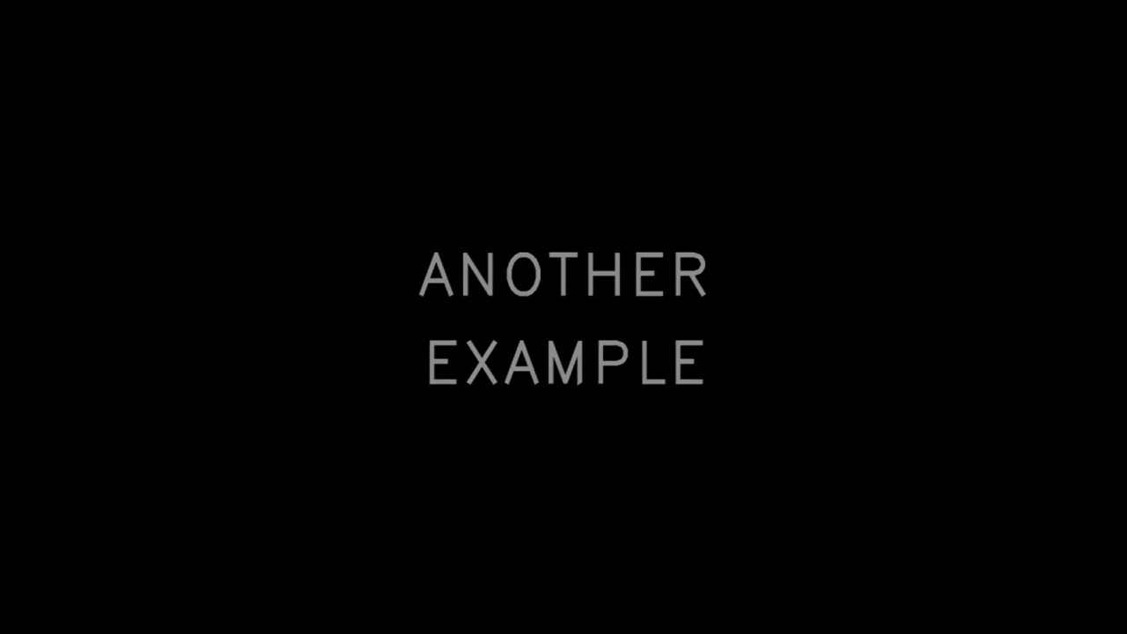
- Draw a tall, narrow rectangle on Layer 4 outside the artboard's left edge
{"action": "left_click", "coordinate": [81, 176]}
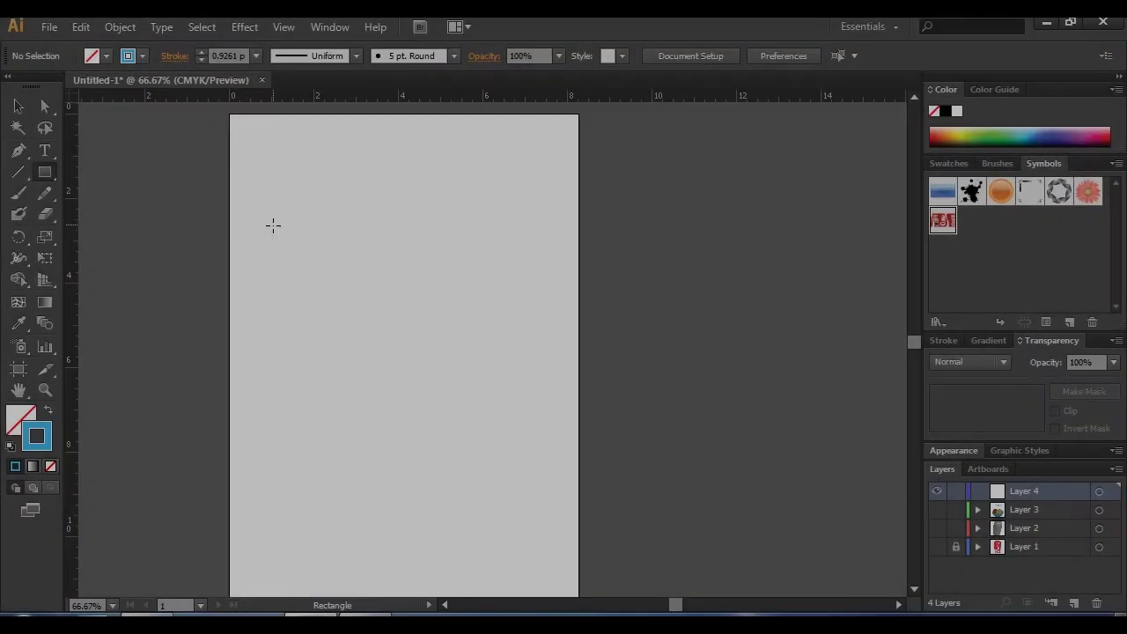
{"action": "left_click_drag", "start_coordinate": [120, 173], "coordinate": [132, 581]}
{"action": "left_click", "coordinate": [18, 106]}
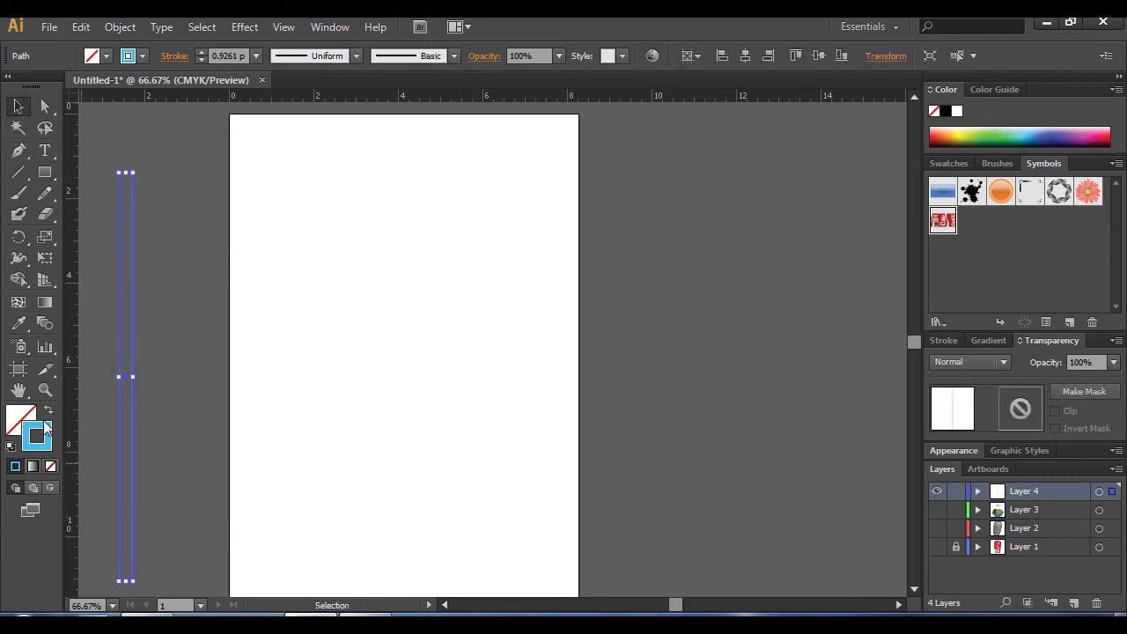
- Give the narrow rectangle a dark red fill and no stroke
{"action": "left_click", "coordinate": [49, 411]}
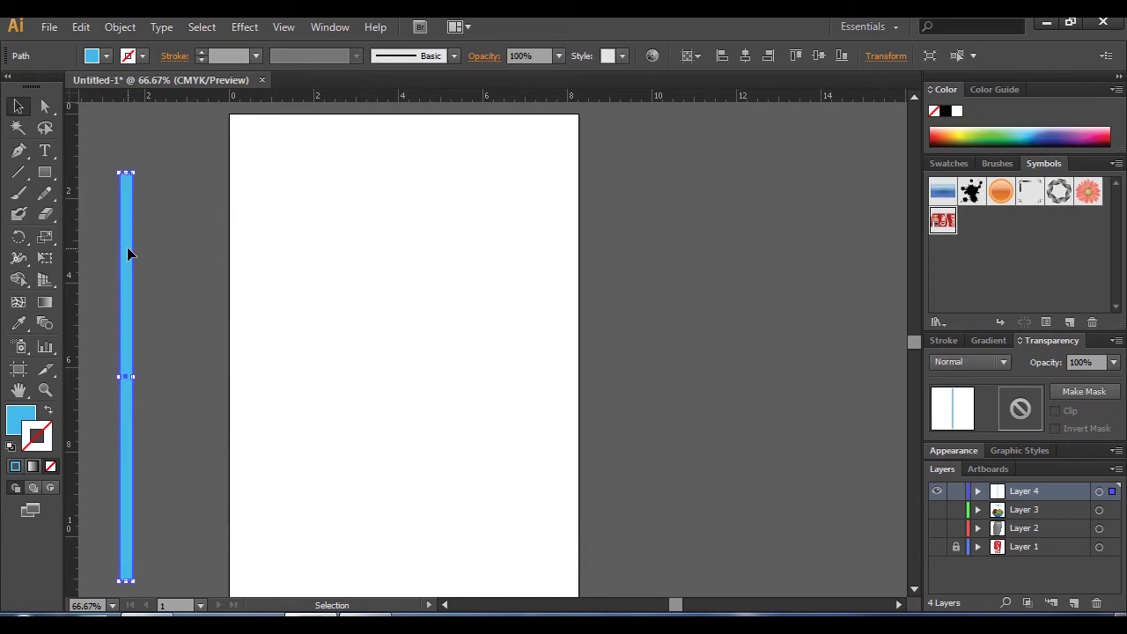
{"action": "key", "text": "x"}
{"action": "left_click", "coordinate": [939, 134]}
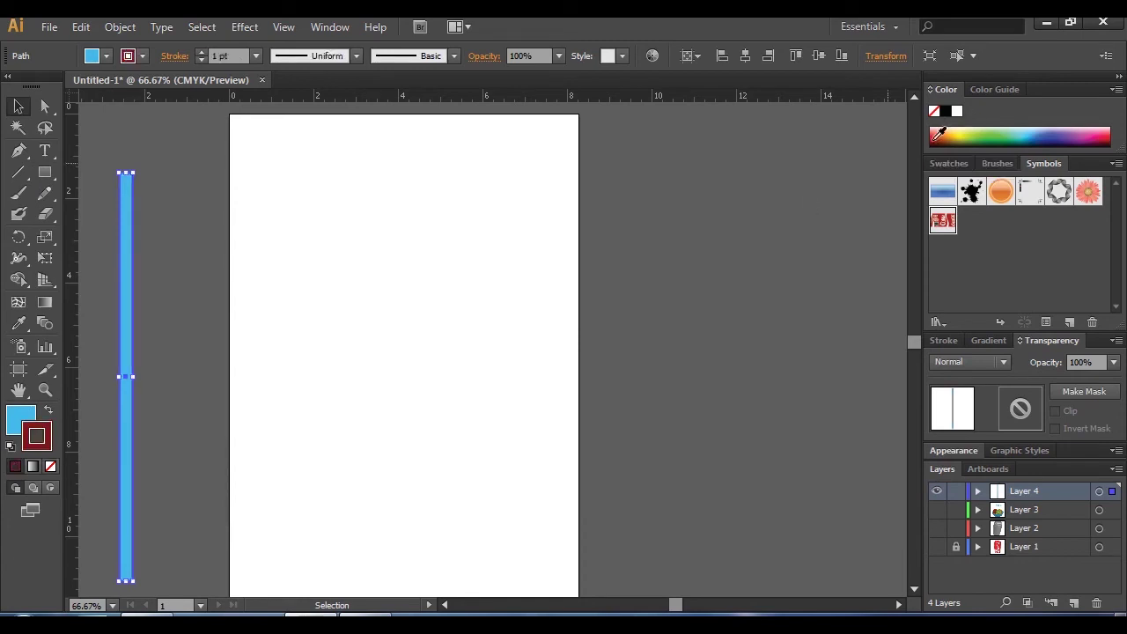
{"action": "left_click", "coordinate": [49, 410]}
{"action": "left_click", "coordinate": [50, 466]}
{"action": "key", "text": "x"}
- Duplicate the dark red bar sideways into seven evenly spaced stripes and narrow the whole set horizontally
{"action": "left_click_drag", "start_coordinate": [131, 340], "coordinate": [148, 345]}
{"action": "key", "text": "ctrl+d"}
{"action": "key", "text": "ctrl+d"}
{"action": "key", "text": "ctrl+d"}
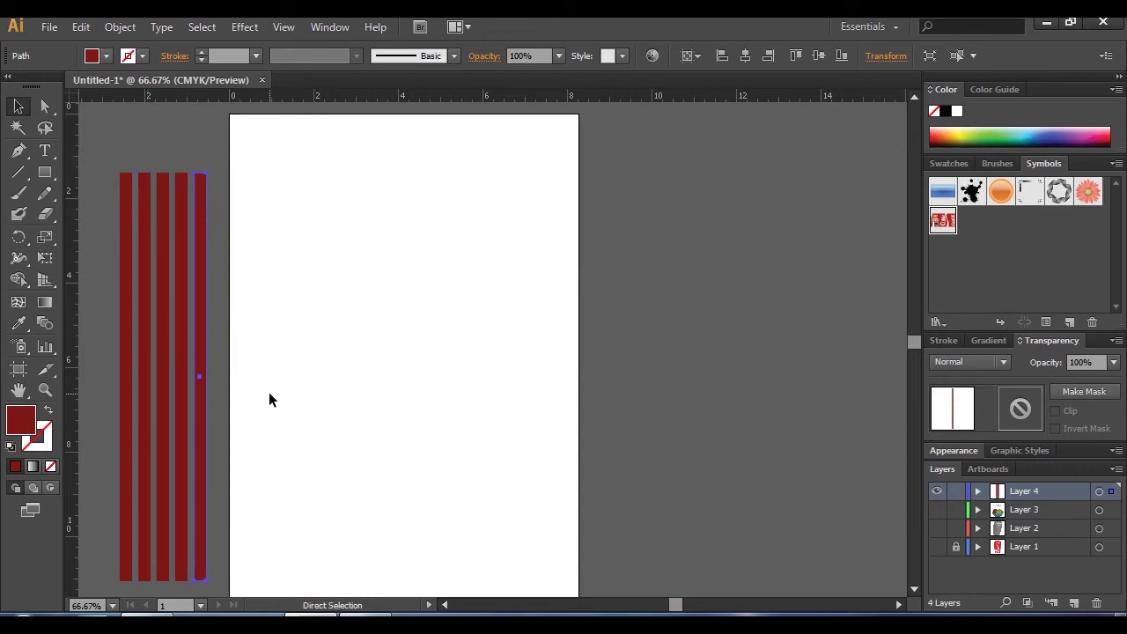
{"action": "key", "text": "ctrl+d"}
{"action": "key", "text": "ctrl+d"}
{"action": "left_click_drag", "start_coordinate": [317, 367], "coordinate": [72, 437]}
{"action": "left_click_drag", "start_coordinate": [342, 376], "coordinate": [280, 379]}
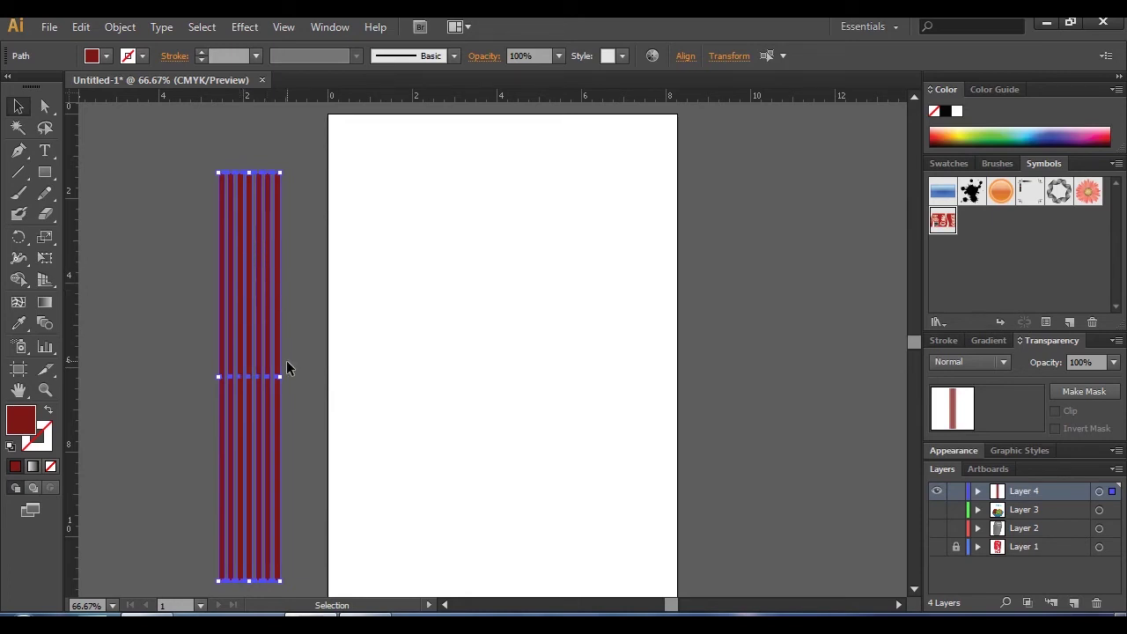
- Save the stripes as the Movie Clip symbol New Symbol 1 and move the artwork farther from the artboard
{"action": "left_click_drag", "start_coordinate": [280, 377], "coordinate": [981, 253]}
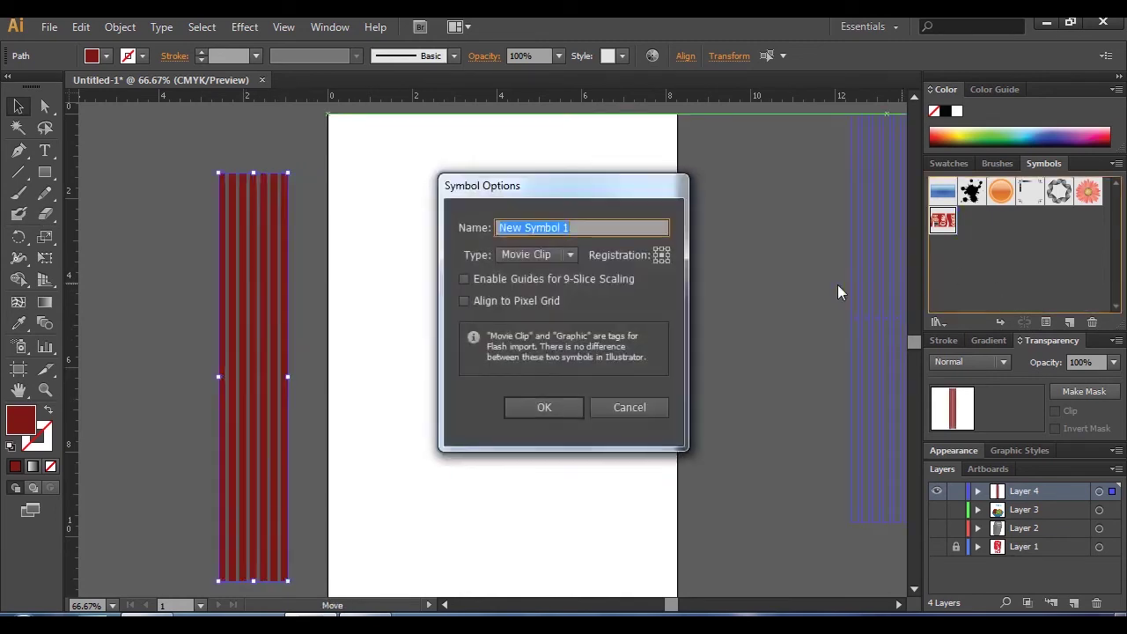
{"action": "left_click", "coordinate": [544, 407]}
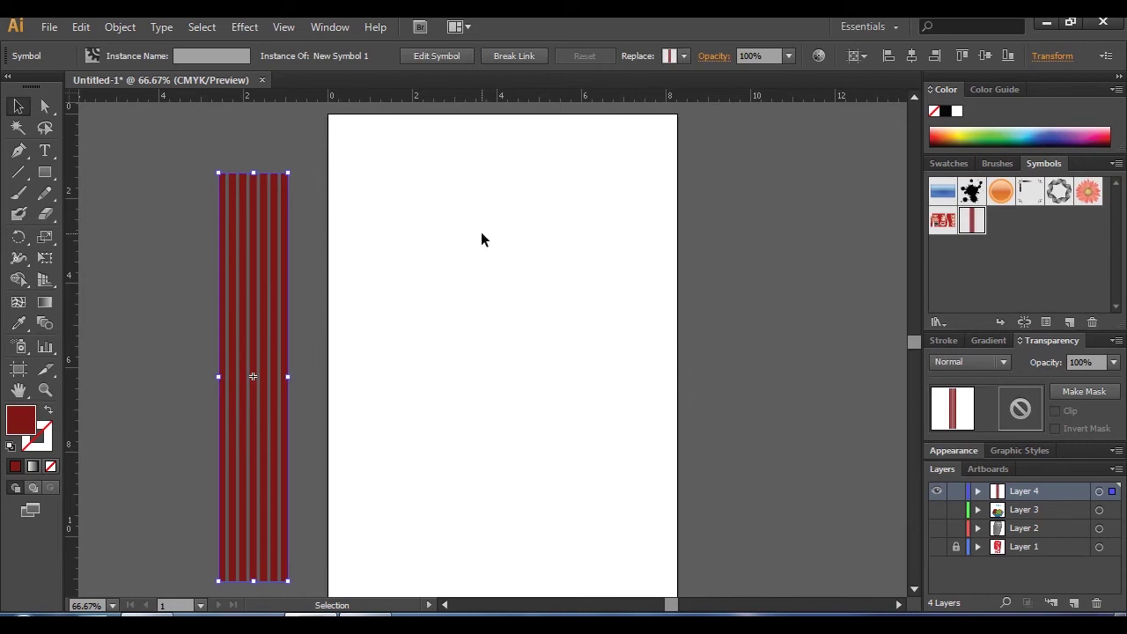
{"action": "left_click_drag", "start_coordinate": [281, 286], "coordinate": [128, 286]}
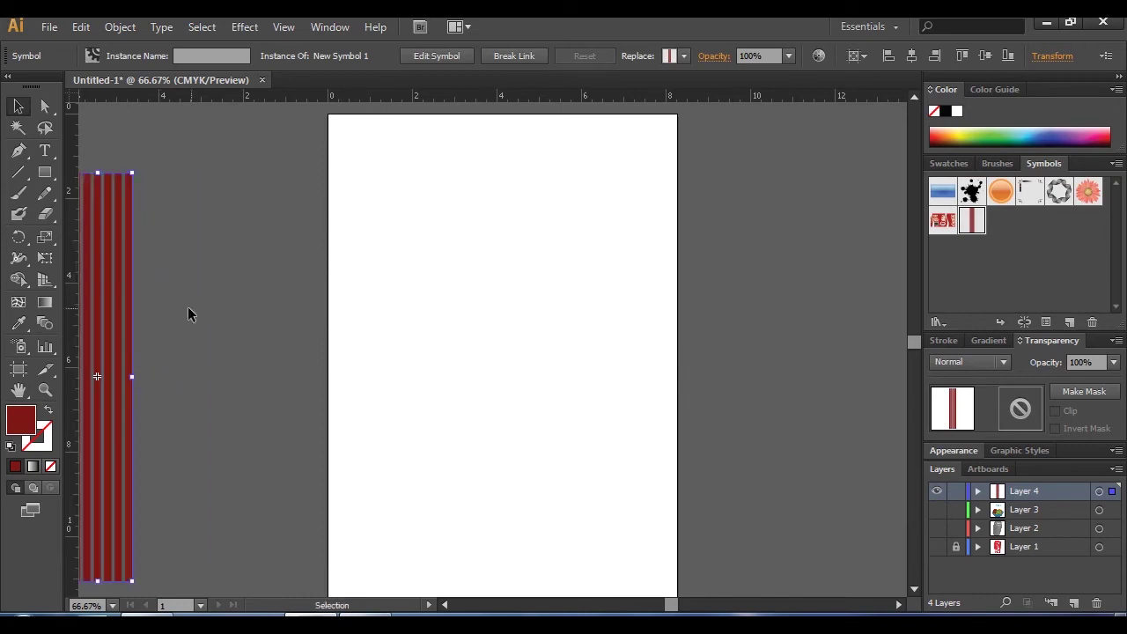
- Draw a dark red ellipse about 6.77 in wide and 8.50 in tall and position it within the artboard
{"action": "left_click", "coordinate": [45, 172]}
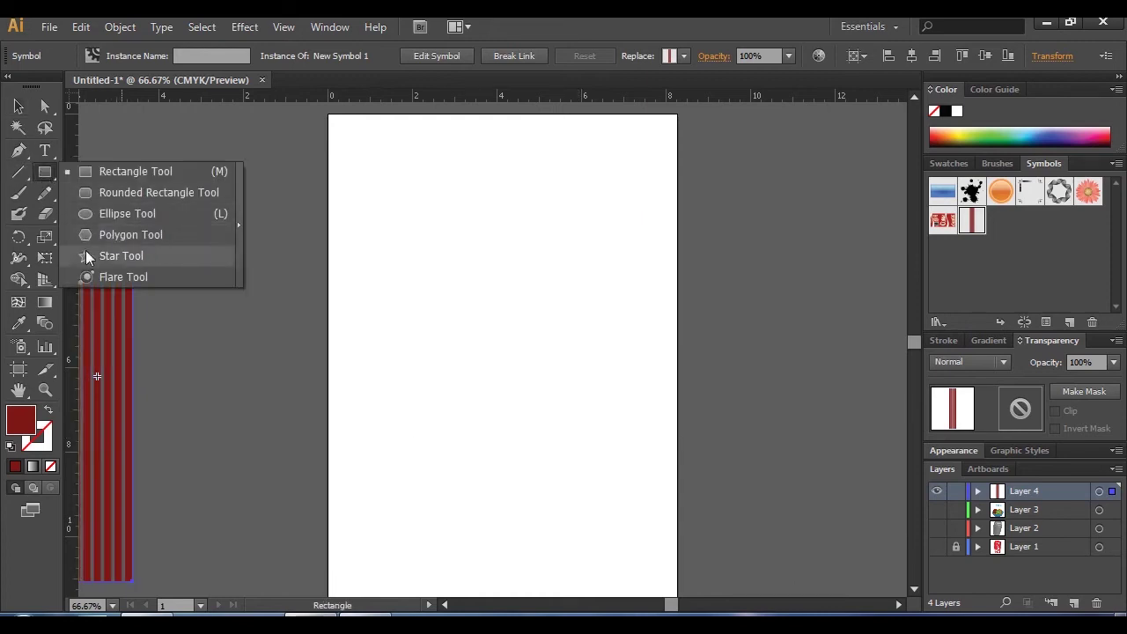
{"action": "left_click", "coordinate": [110, 214]}
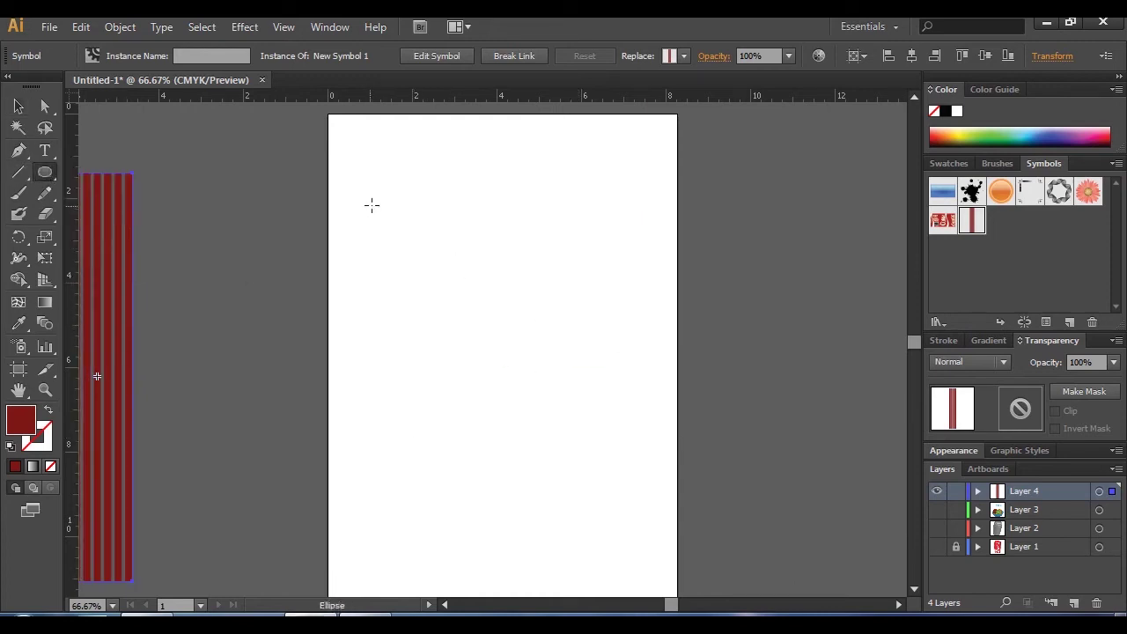
{"action": "left_click_drag", "start_coordinate": [388, 179], "coordinate": [677, 533]}
{"action": "left_click", "coordinate": [18, 106]}
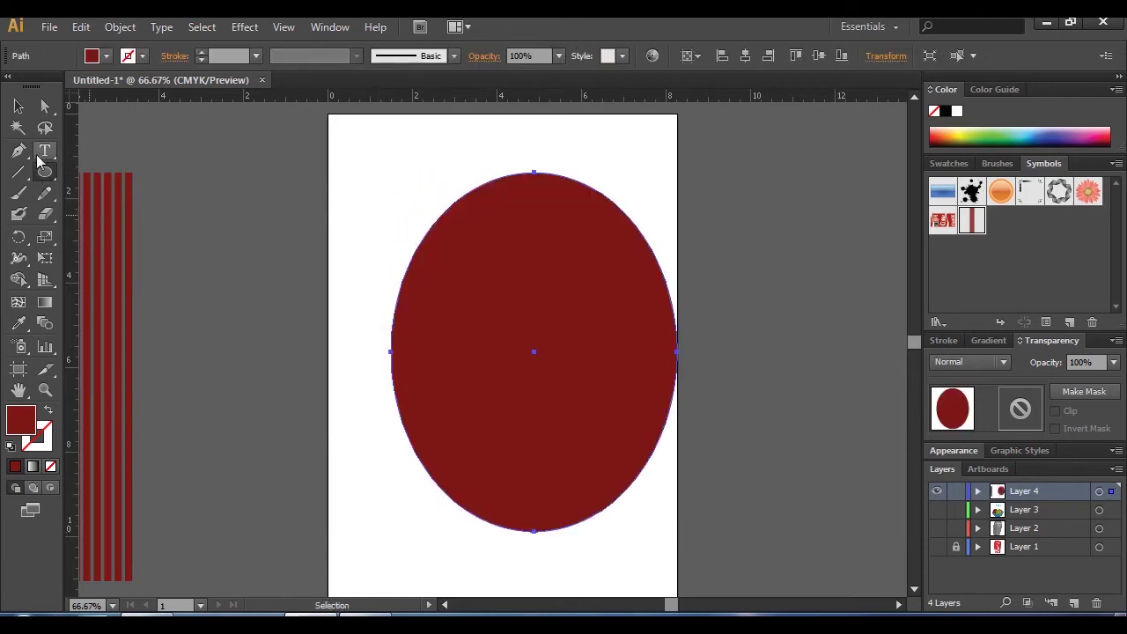
{"action": "left_click_drag", "start_coordinate": [568, 356], "coordinate": [518, 365]}
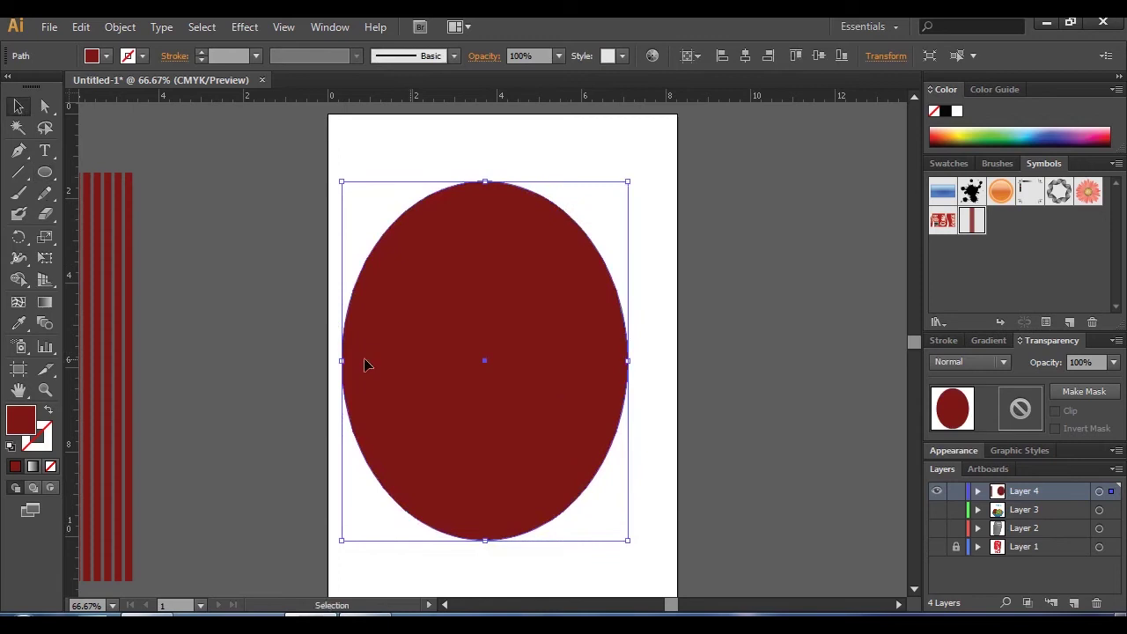
- Delete the ellipse's left anchor point and turn the remaining half into an unfilled dark red outline
{"action": "left_click", "coordinate": [45, 112]}
{"action": "left_click_drag", "start_coordinate": [313, 342], "coordinate": [358, 384]}
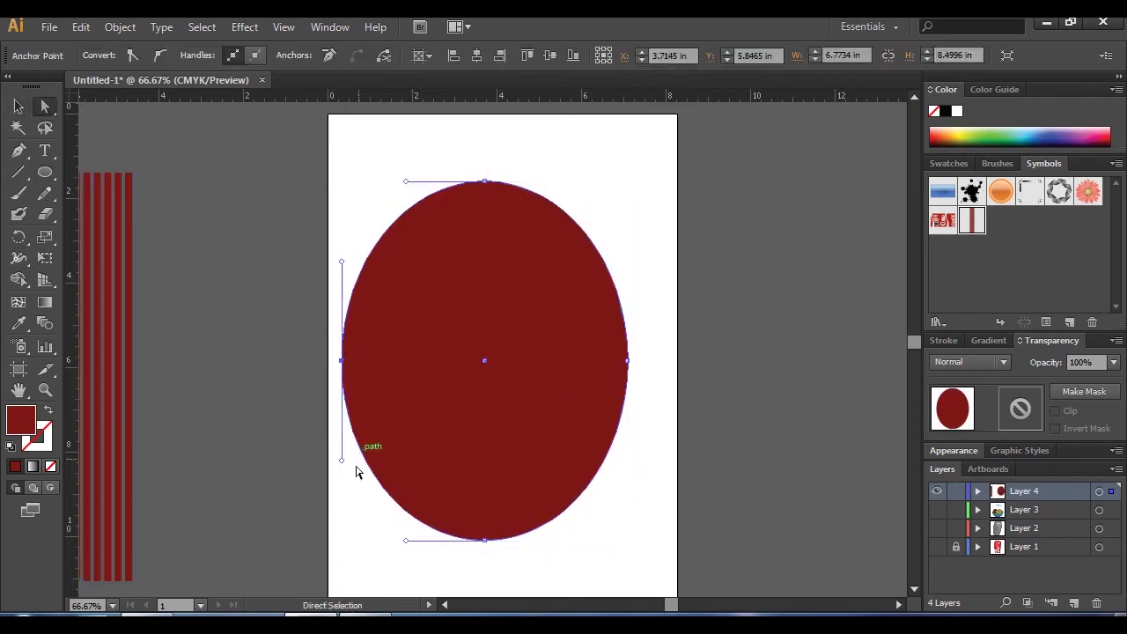
{"action": "key", "text": "Delete"}
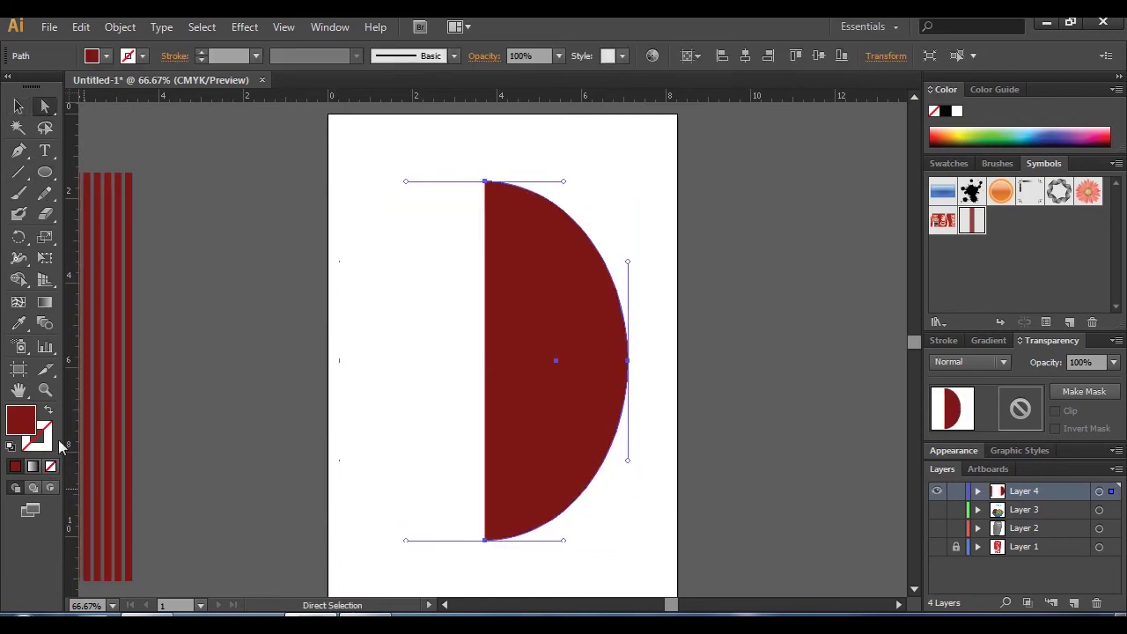
{"action": "left_click", "coordinate": [48, 411]}
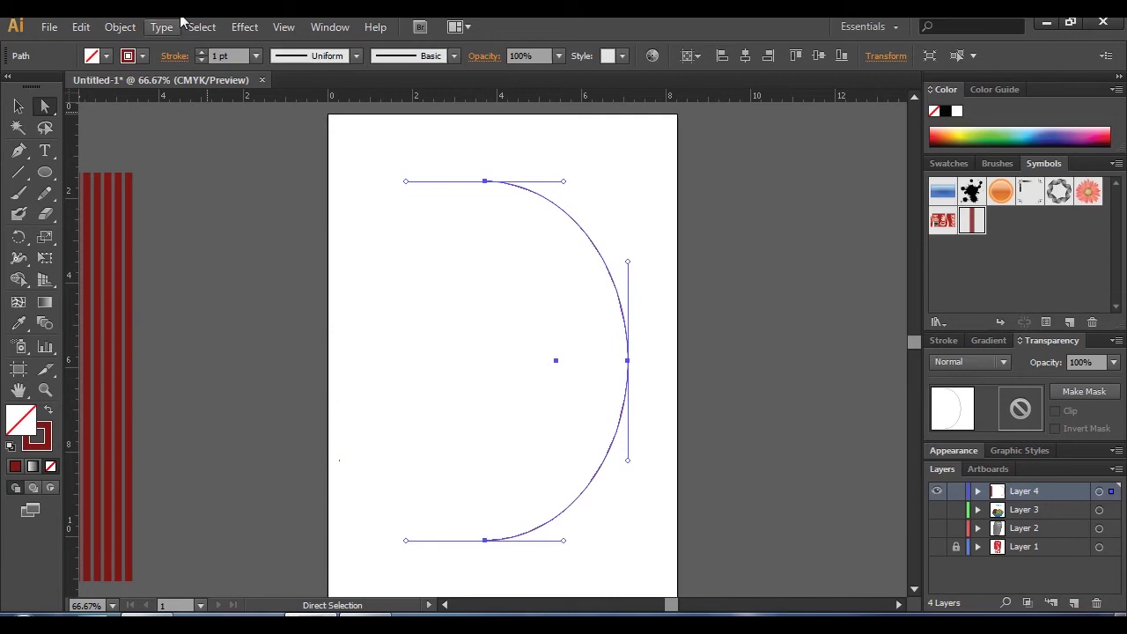
- Add a previewed 3D Revolve effect to the half-ellipse outline using Off-Axis Front position and a 360° angle from the left edge
{"action": "left_click", "coordinate": [244, 26]}
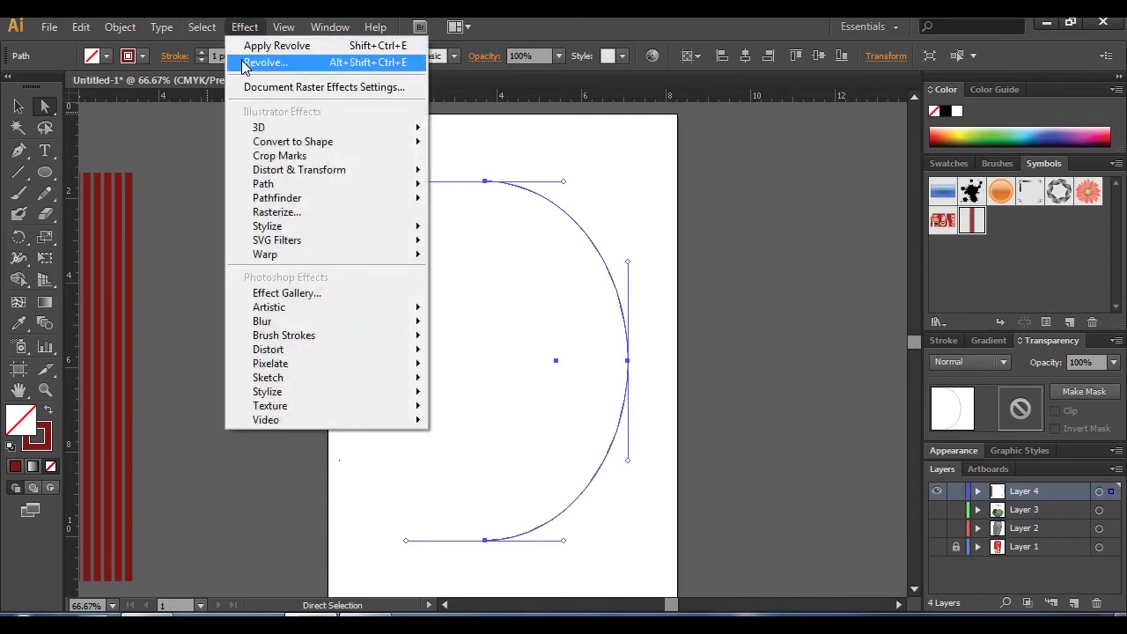
{"action": "left_click", "coordinate": [243, 62]}
{"action": "left_click_drag", "start_coordinate": [661, 33], "coordinate": [847, 42]}
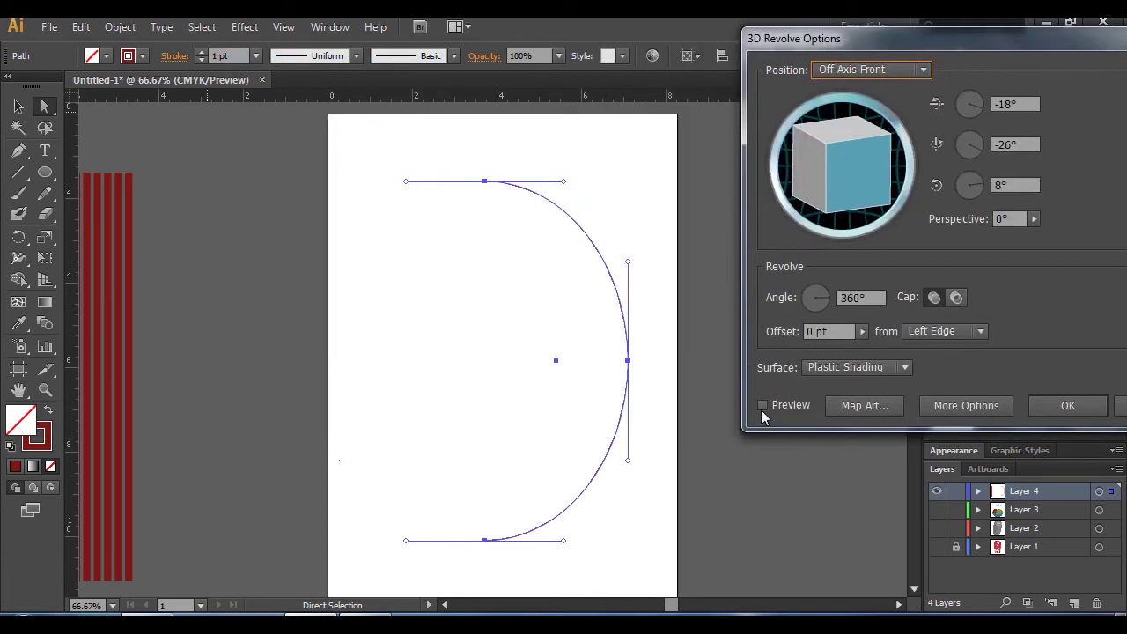
{"action": "left_click", "coordinate": [762, 406]}
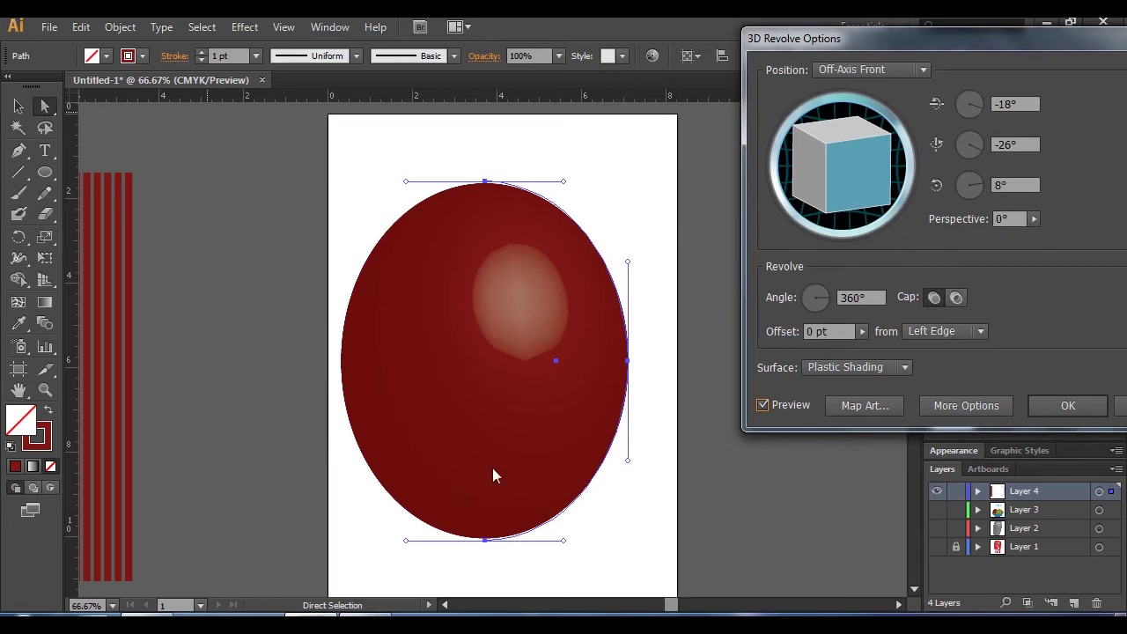
{"action": "left_click_drag", "start_coordinate": [925, 51], "coordinate": [858, 34]}
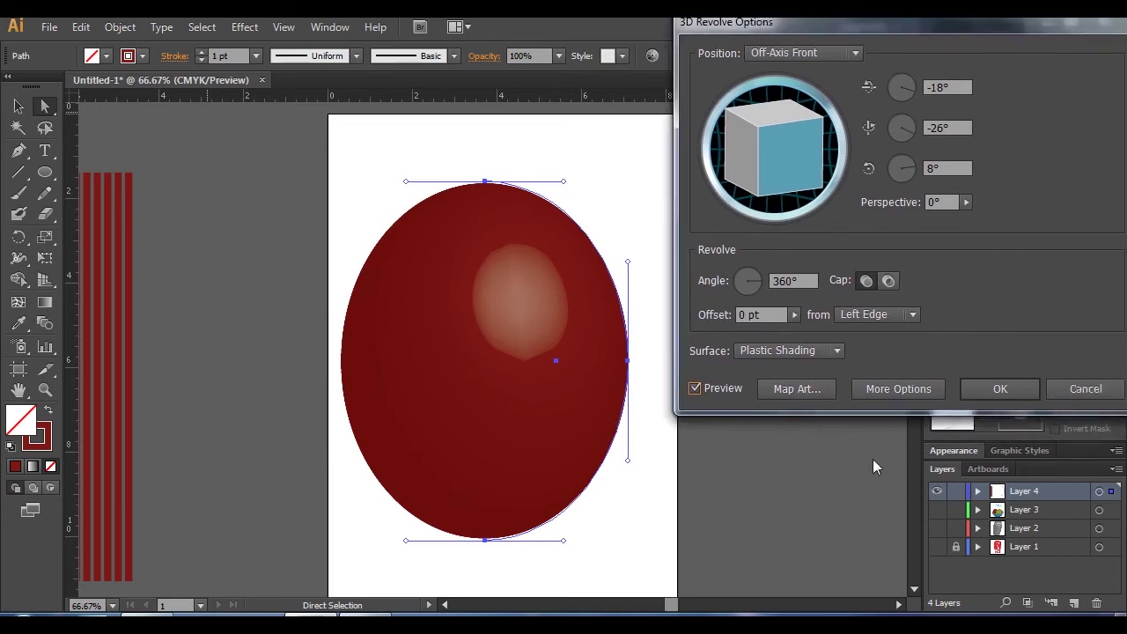
- Map the striped symbol New Symbol 1 onto surface 2 of the revolved shape
{"action": "left_click", "coordinate": [787, 394]}
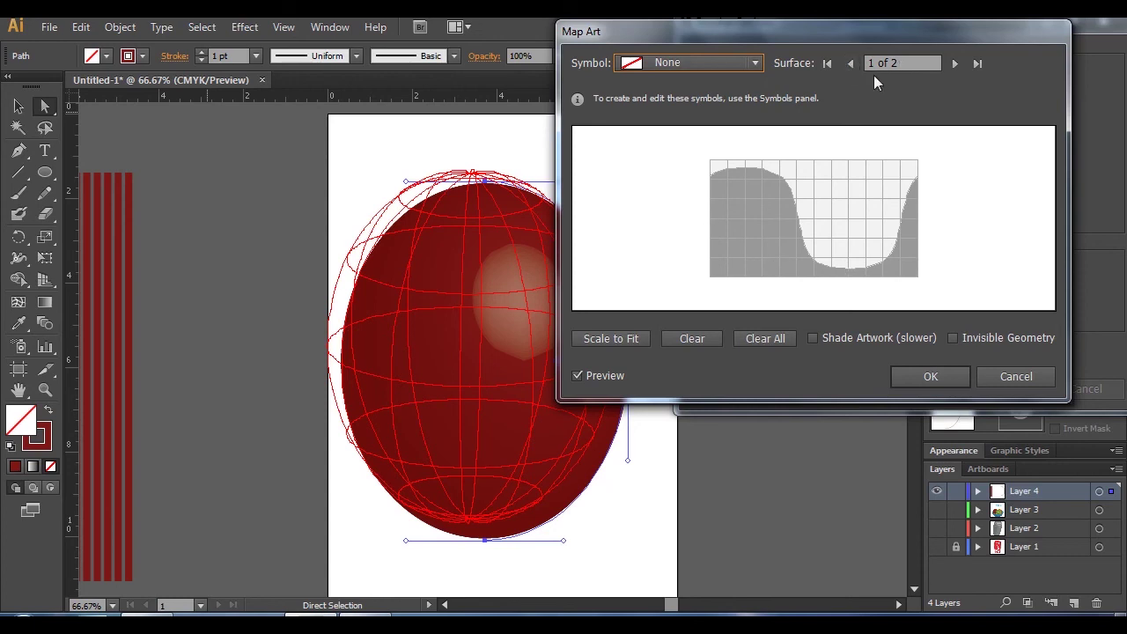
{"action": "left_click", "coordinate": [954, 63]}
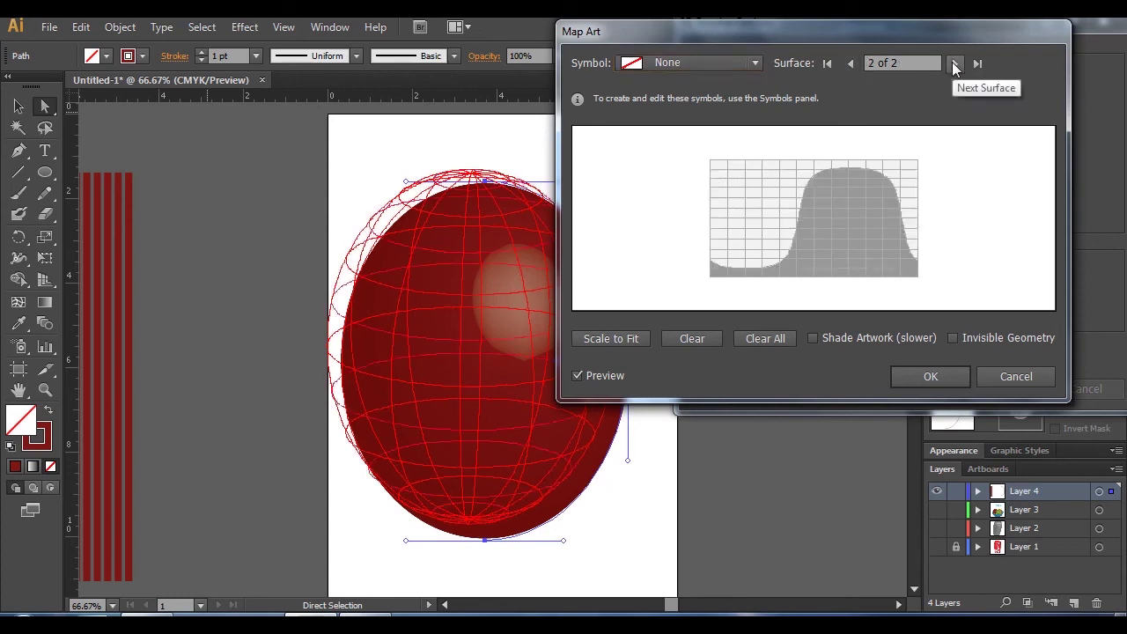
{"action": "left_click", "coordinate": [696, 63]}
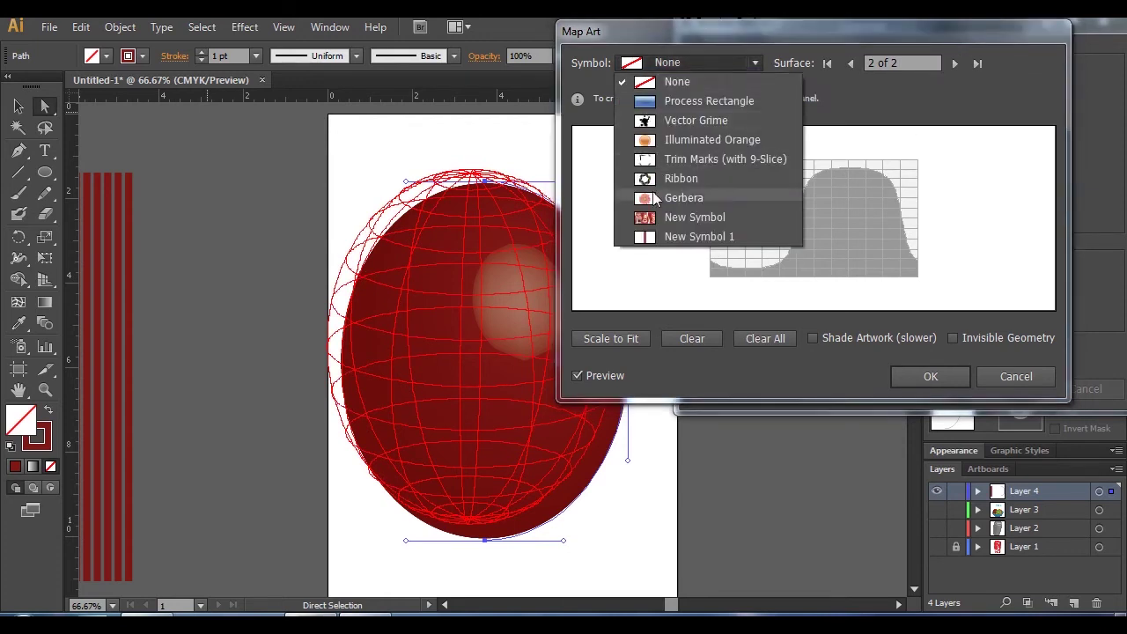
{"action": "left_click", "coordinate": [652, 238]}
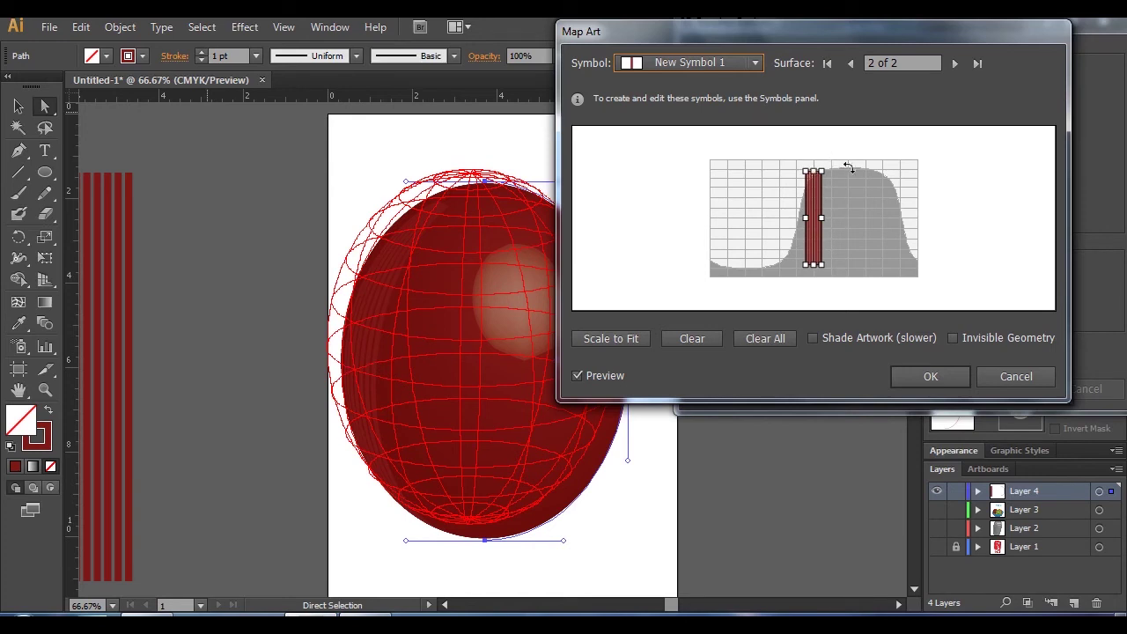
- Rotate the mapped stripes diagonally, enlarge them to span most of surface 2, and apply the revolve effect
{"action": "left_click_drag", "start_coordinate": [828, 164], "coordinate": [898, 154]}
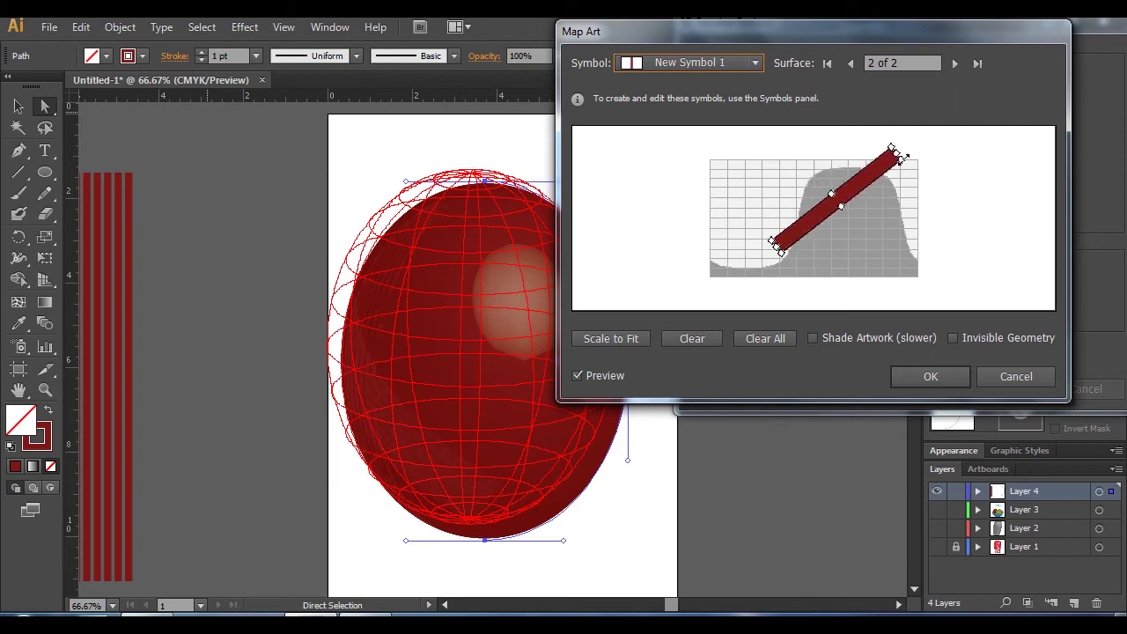
{"action": "left_click_drag", "start_coordinate": [775, 248], "coordinate": [730, 283]}
{"action": "left_click_drag", "start_coordinate": [804, 210], "coordinate": [752, 173]}
{"action": "mouse_move", "coordinate": [822, 224]}
{"action": "left_mouse_down"}
{"action": "mouse_move", "coordinate": [861, 260]}
{"action": "mouse_move", "coordinate": [814, 236]}
{"action": "left_mouse_up"}
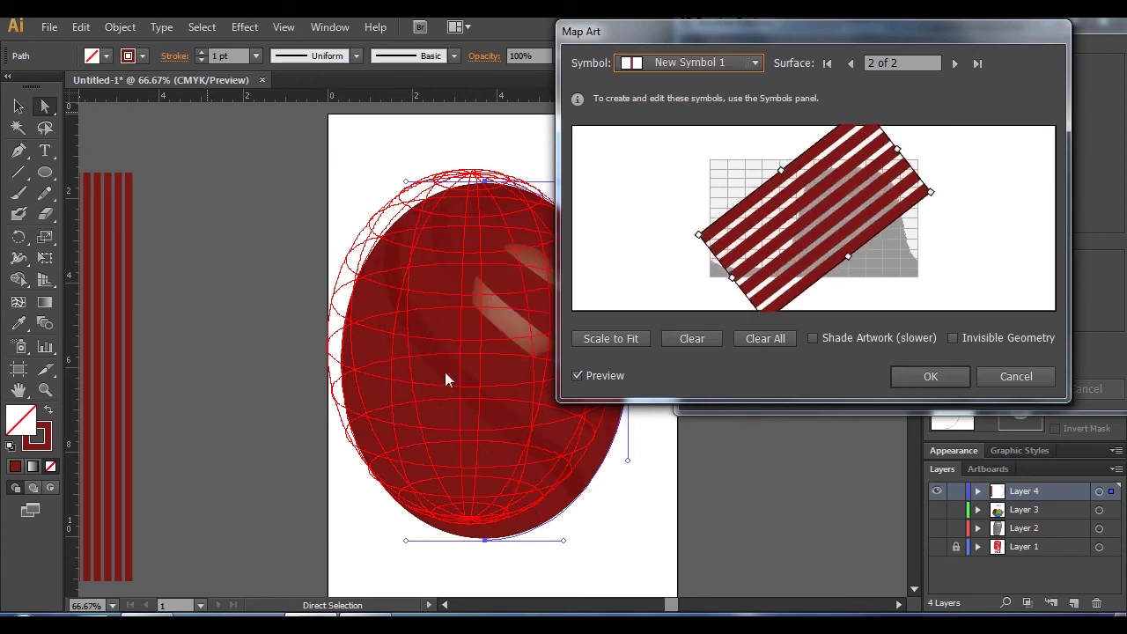
{"action": "left_click", "coordinate": [938, 379]}
{"action": "left_click", "coordinate": [999, 388]}
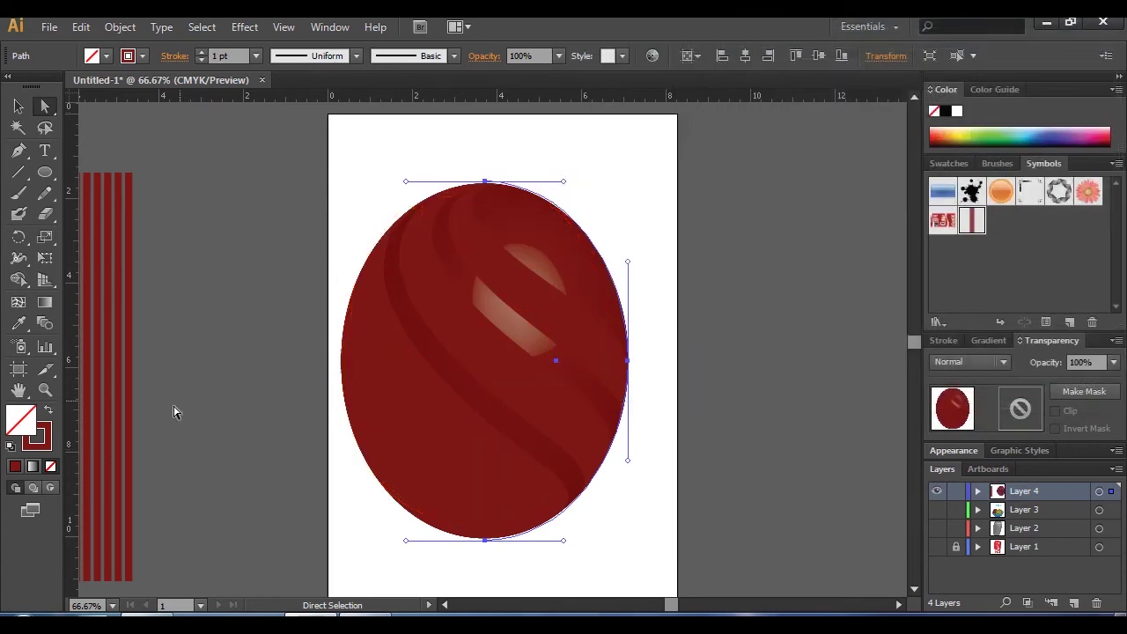
- Give the revolved shape a yellow stroke and no fill so its base surface is yellow
{"action": "left_click", "coordinate": [958, 138]}
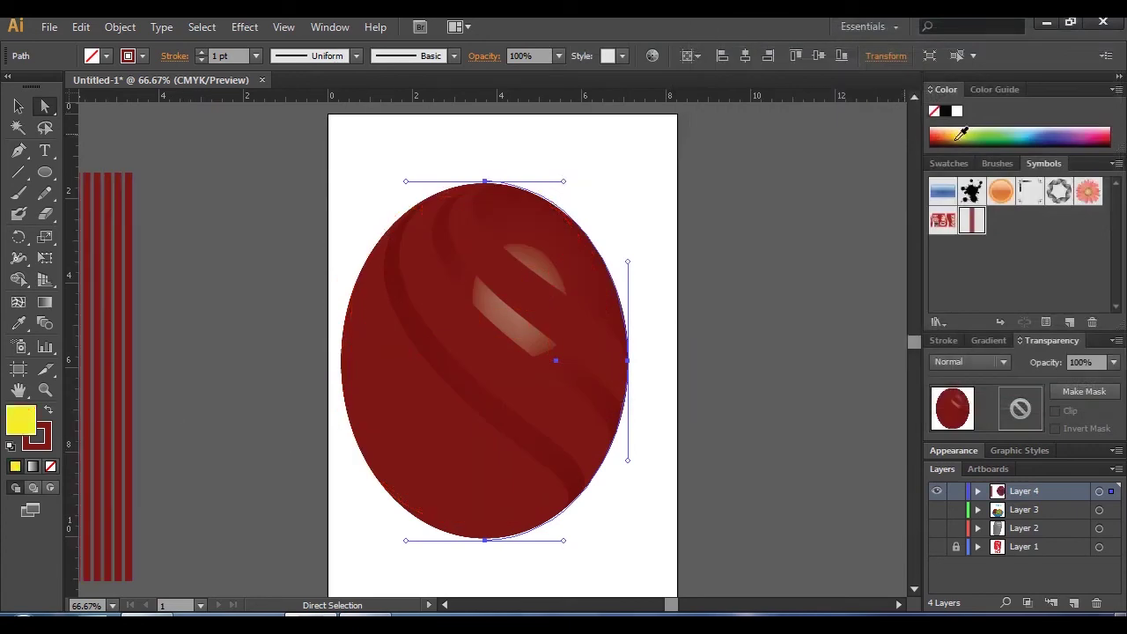
{"action": "left_click", "coordinate": [97, 377]}
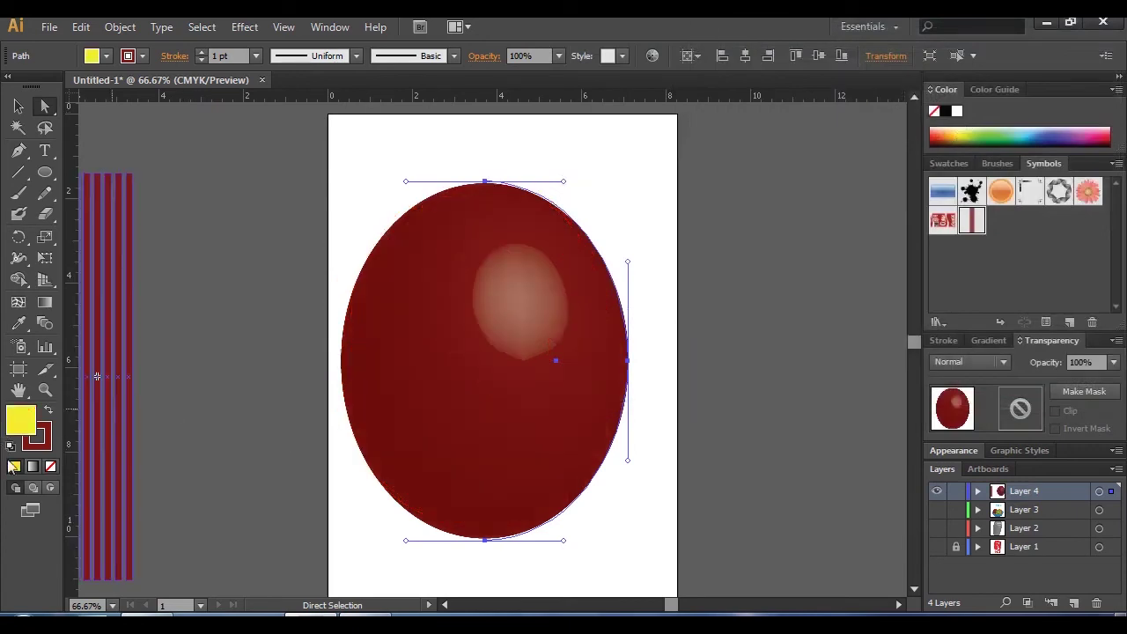
{"action": "left_click", "coordinate": [48, 414]}
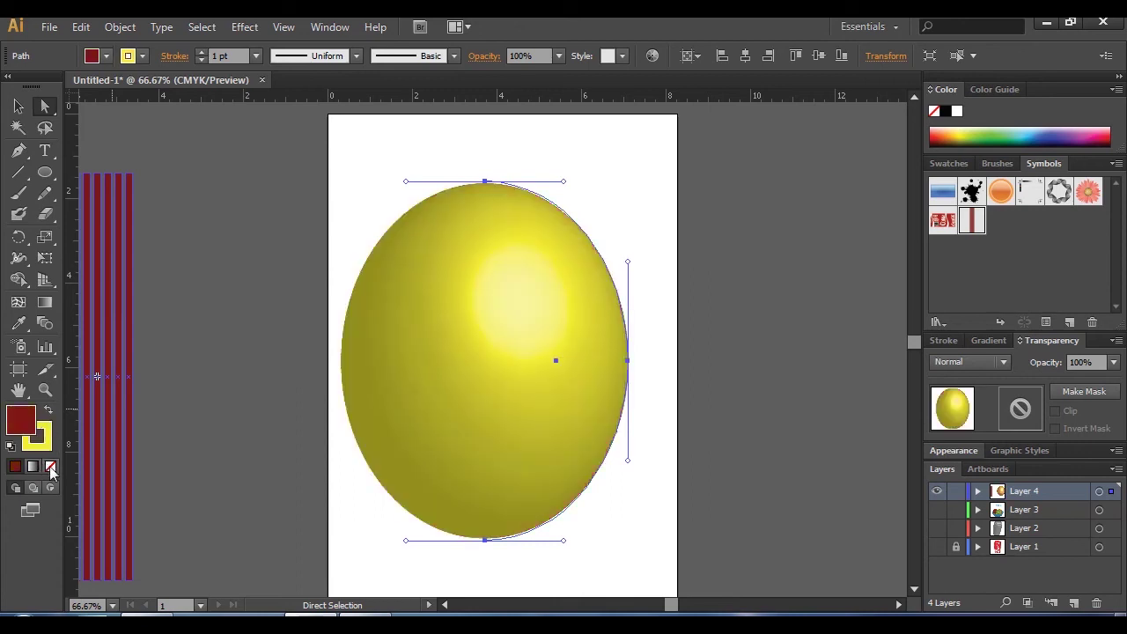
{"action": "left_click", "coordinate": [50, 466]}
{"action": "left_click", "coordinate": [141, 516]}
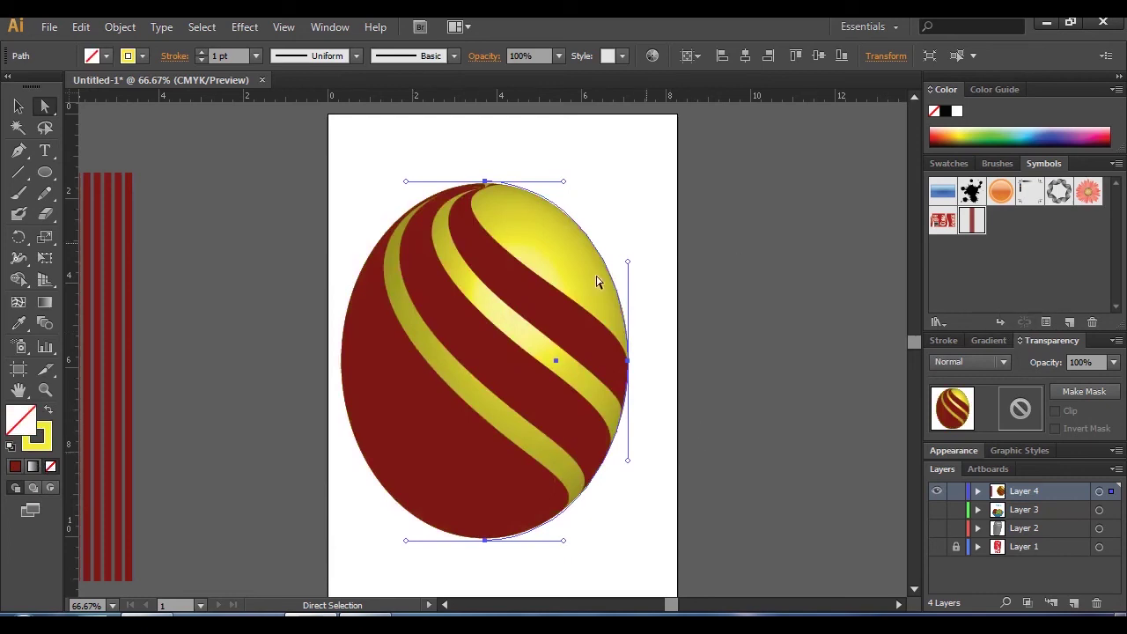
- Reopen the egg's applied 3D Revolve effect with the preview on and bring up the artwork mapped on surface 2
{"action": "left_click", "coordinate": [654, 262]}
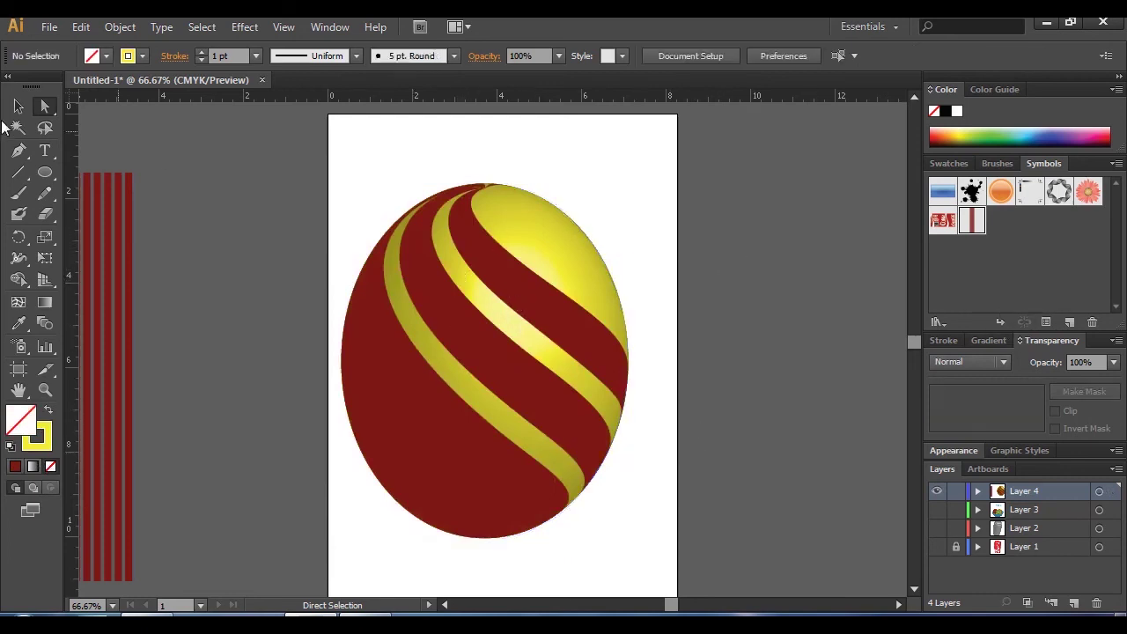
{"action": "key", "text": "v"}
{"action": "left_click", "coordinate": [440, 333]}
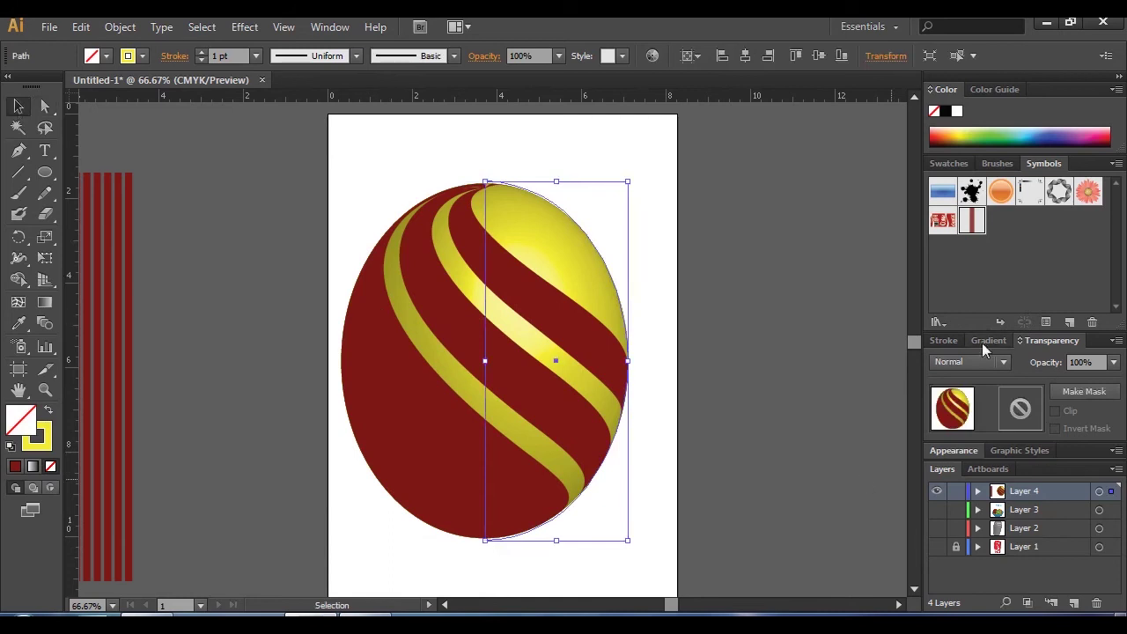
{"action": "left_click", "coordinate": [953, 450]}
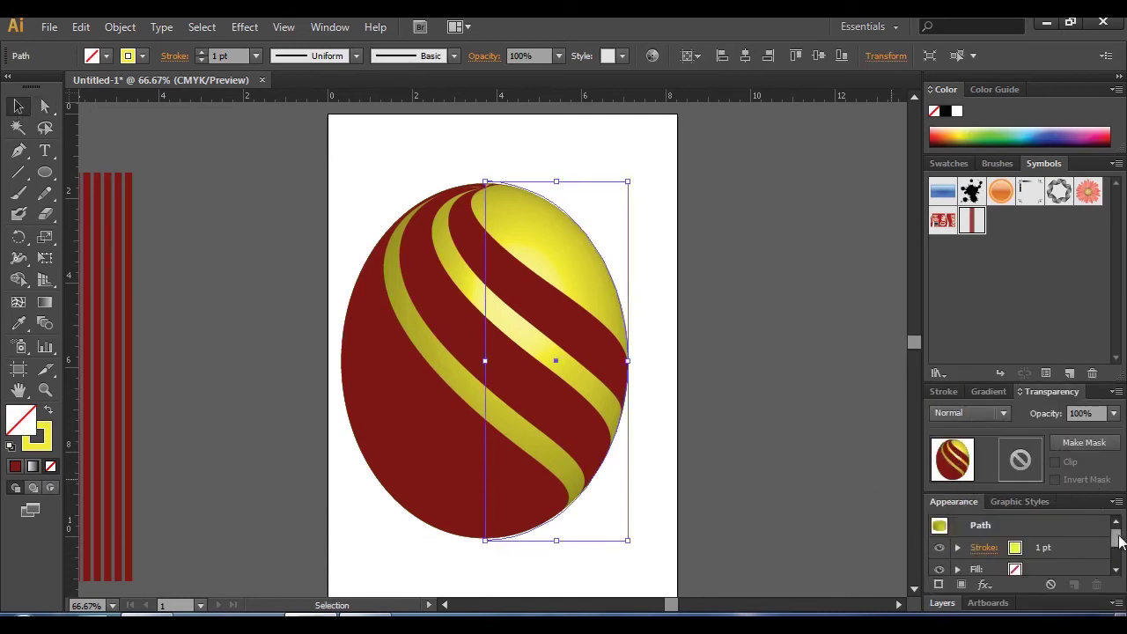
{"action": "scroll", "coordinate": [1116, 538], "scroll_direction": "down", "scroll_amount": 2}
{"action": "left_click", "coordinate": [1011, 546]}
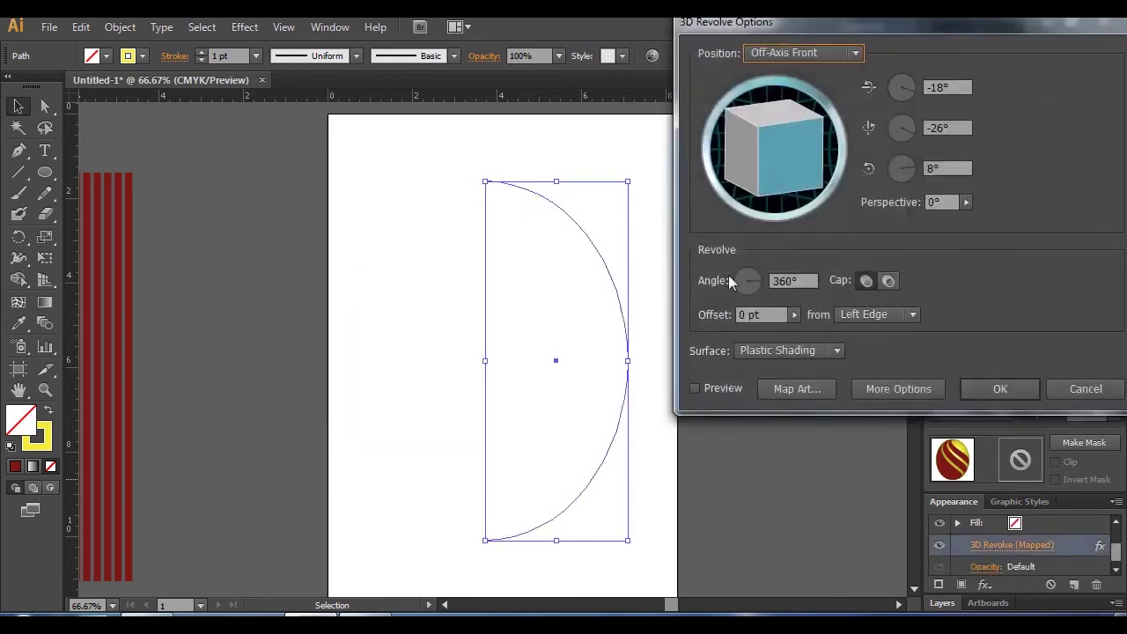
{"action": "left_click", "coordinate": [696, 389]}
{"action": "left_click", "coordinate": [801, 390]}
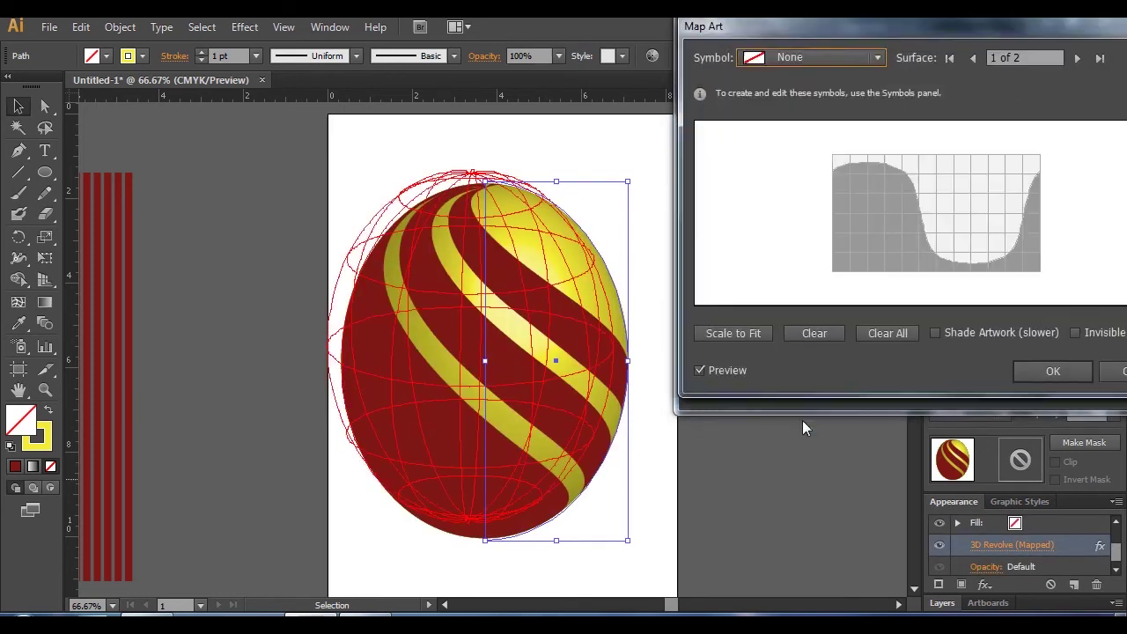
{"action": "left_click", "coordinate": [1077, 58]}
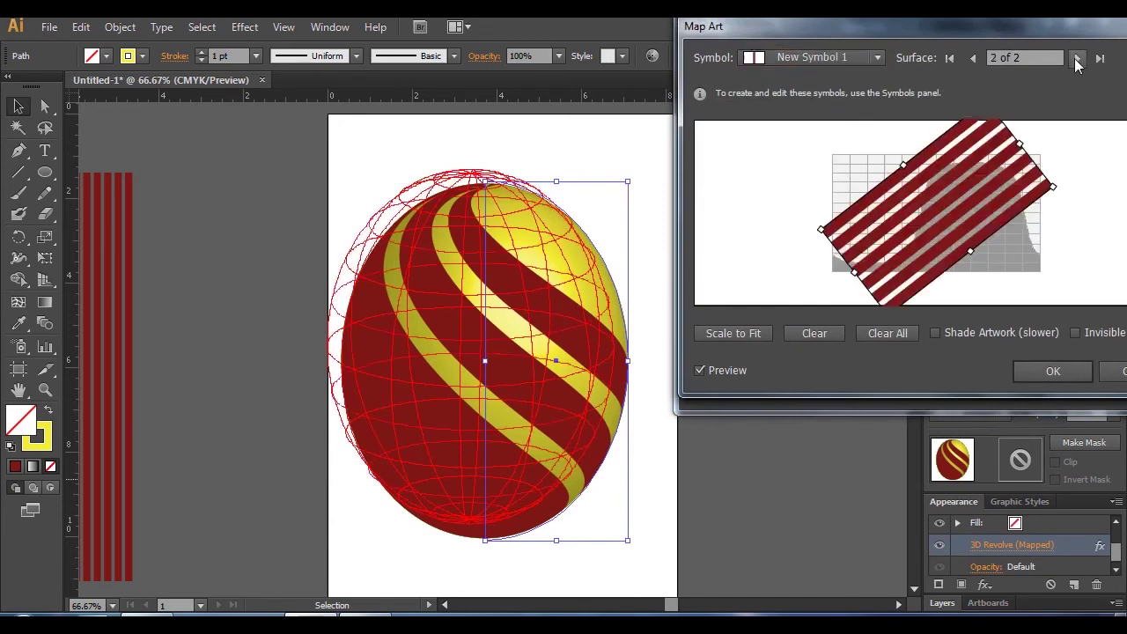
- Shift the mapped stripes slightly, turn them nearly upright, and widen them across surface 2
{"action": "left_click_drag", "start_coordinate": [949, 232], "coordinate": [966, 235]}
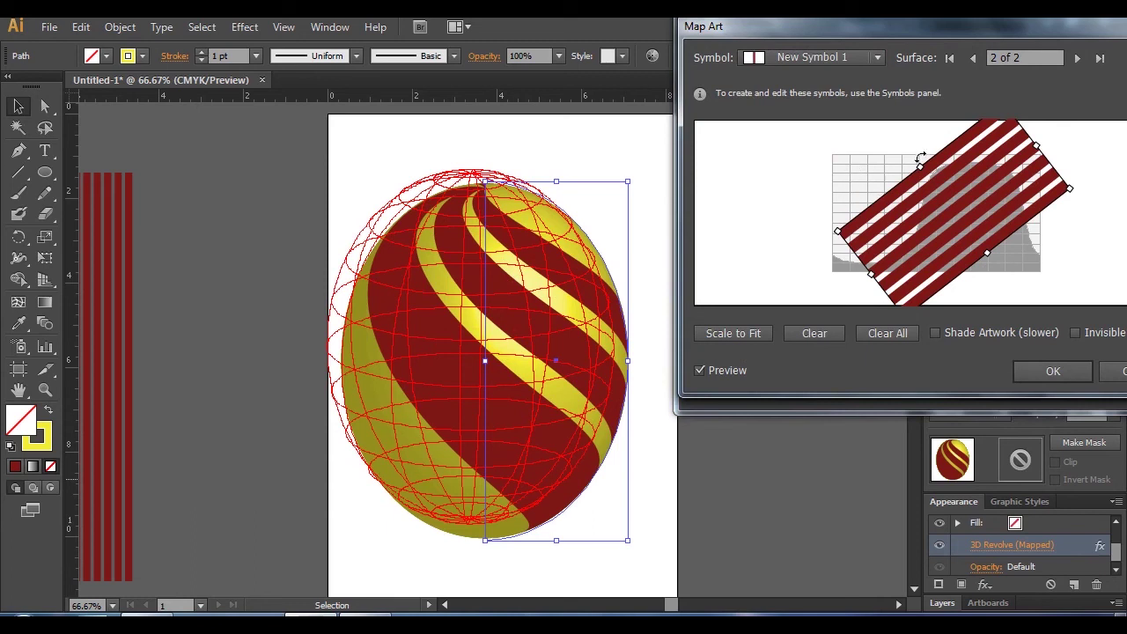
{"action": "left_click_drag", "start_coordinate": [921, 159], "coordinate": [895, 203]}
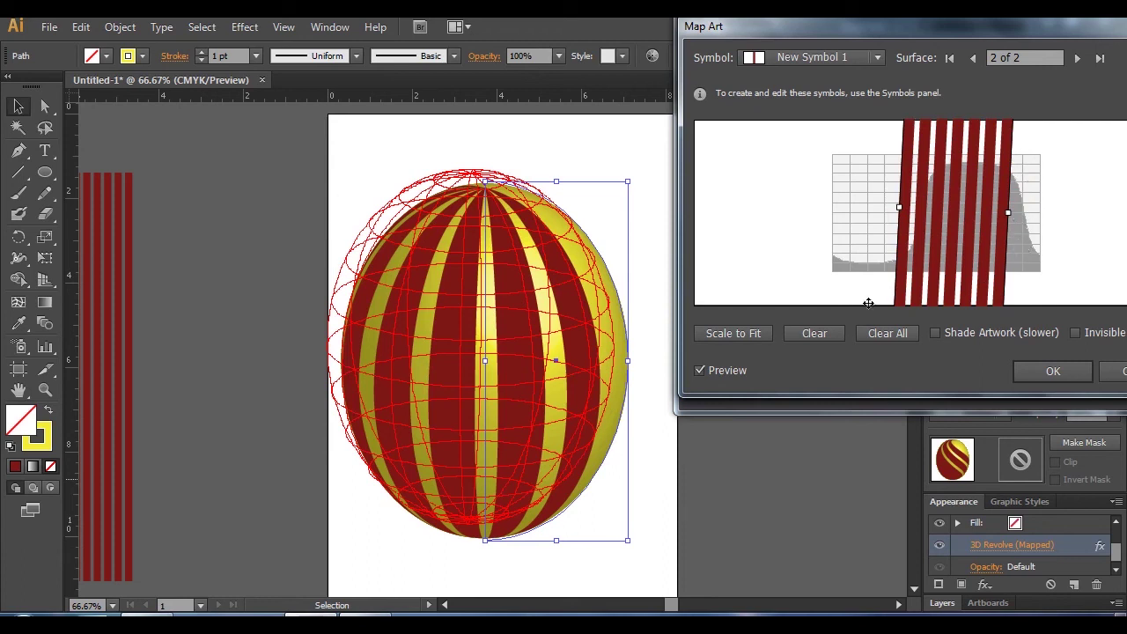
{"action": "left_click_drag", "start_coordinate": [899, 209], "coordinate": [867, 209]}
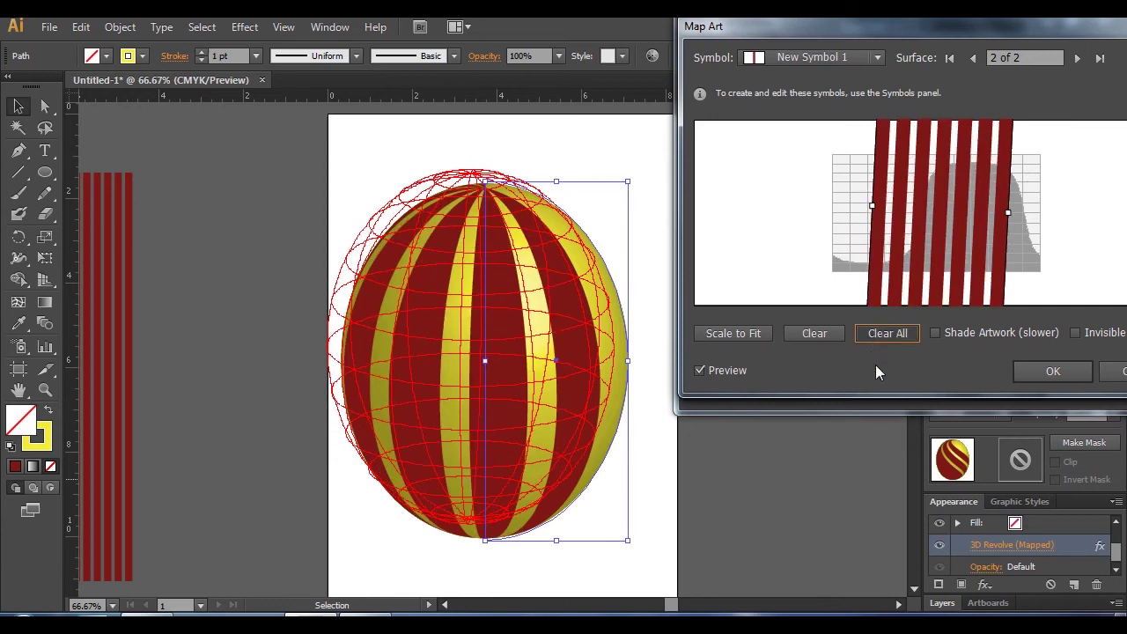
- Clear all mapped art, reassign New Symbol 1 to surface 2, and place it as a lengthened, widened diagonal band
{"action": "left_click", "coordinate": [888, 333]}
{"action": "left_click", "coordinate": [820, 57]}
{"action": "left_click", "coordinate": [799, 232]}
{"action": "left_click_drag", "start_coordinate": [946, 159], "coordinate": [995, 142]}
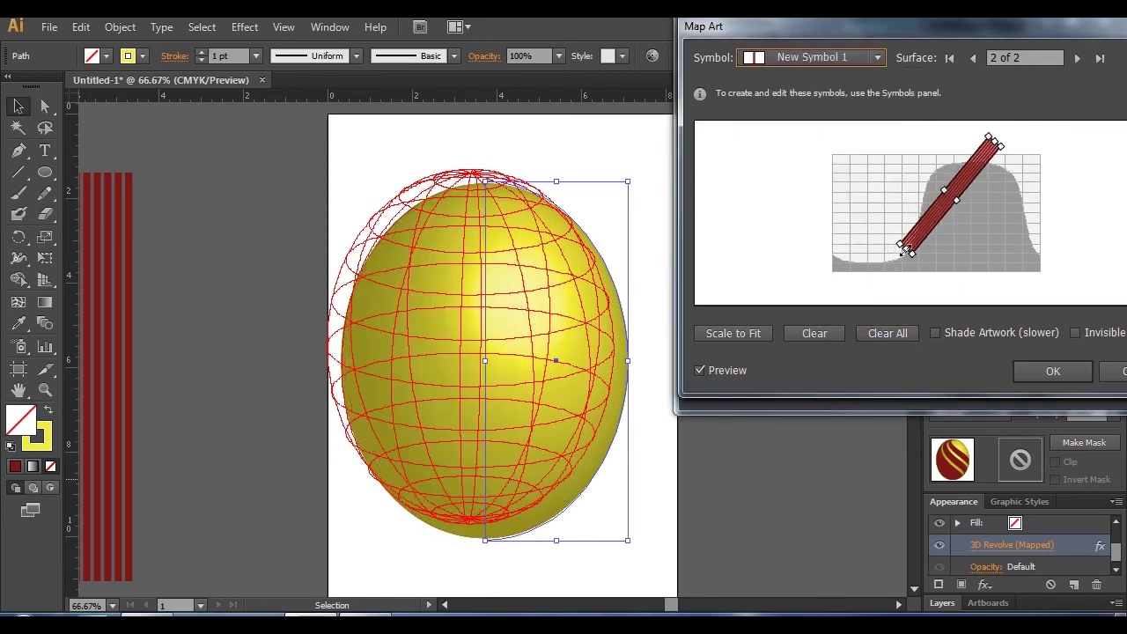
{"action": "left_click_drag", "start_coordinate": [906, 249], "coordinate": [877, 284]}
{"action": "left_click_drag", "start_coordinate": [945, 197], "coordinate": [986, 233]}
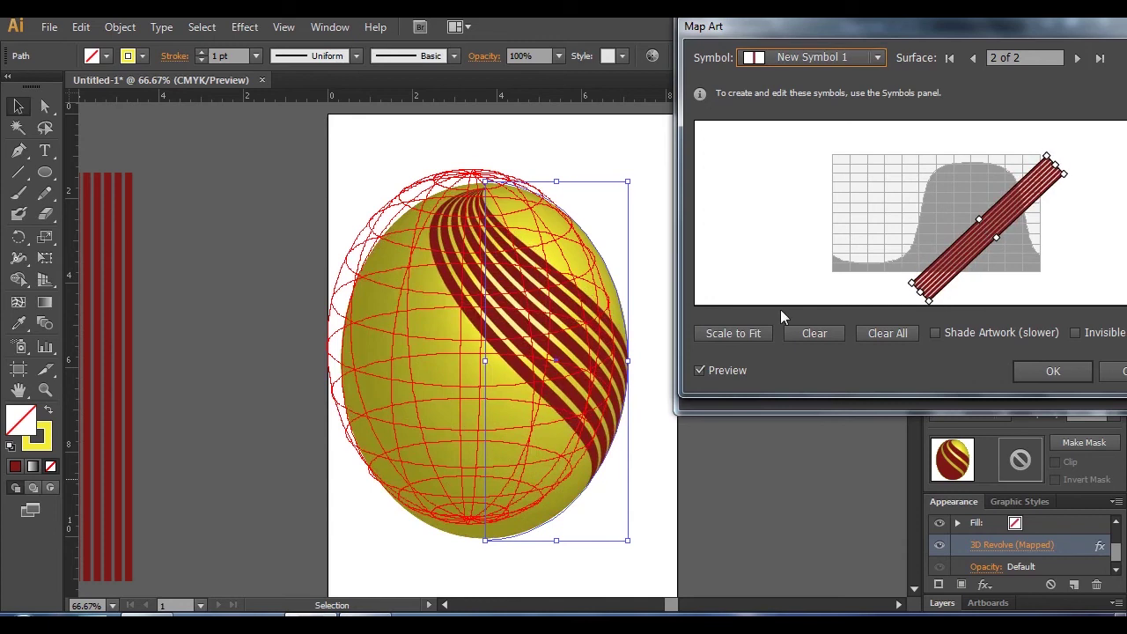
{"action": "left_click_drag", "start_coordinate": [1020, 278], "coordinate": [1003, 273]}
- Make the revolved geometry invisible and shift the diagonal stripes toward the middle of surface 2, then accept the mapping
{"action": "left_click_drag", "start_coordinate": [918, 26], "coordinate": [828, 26]}
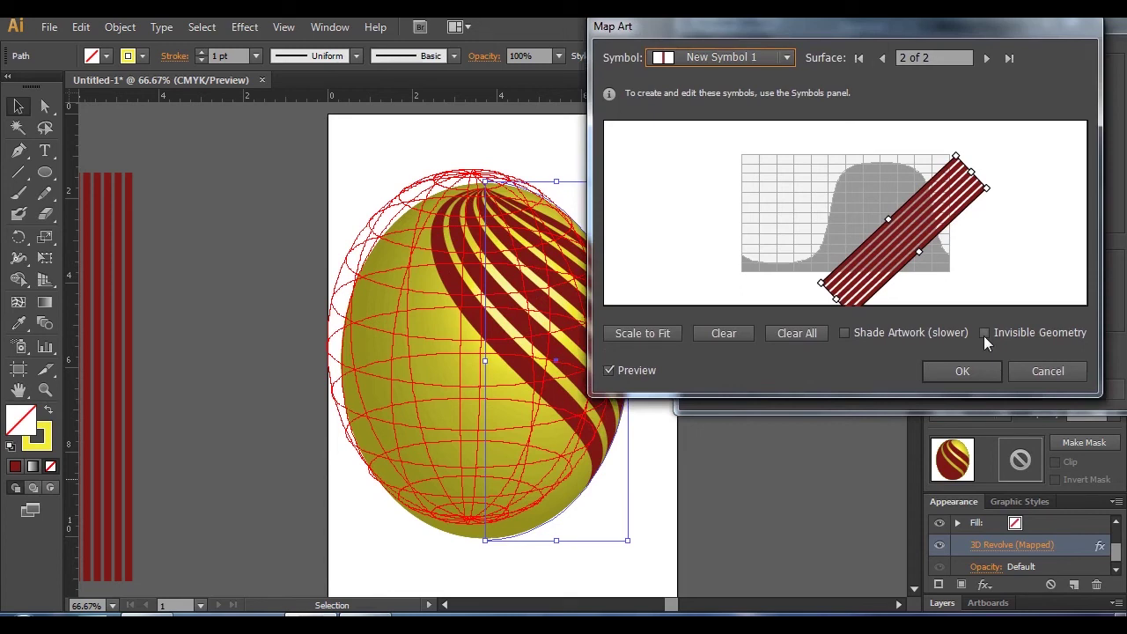
{"action": "left_click", "coordinate": [985, 334]}
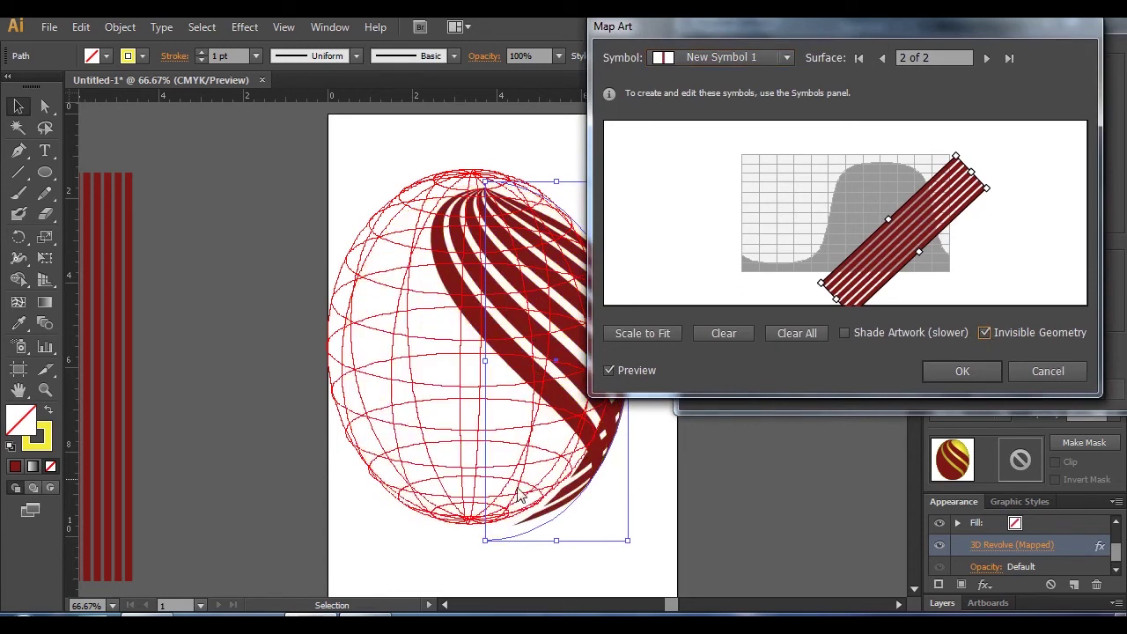
{"action": "left_click_drag", "start_coordinate": [814, 23], "coordinate": [880, 29]}
{"action": "left_click_drag", "start_coordinate": [1001, 225], "coordinate": [946, 211]}
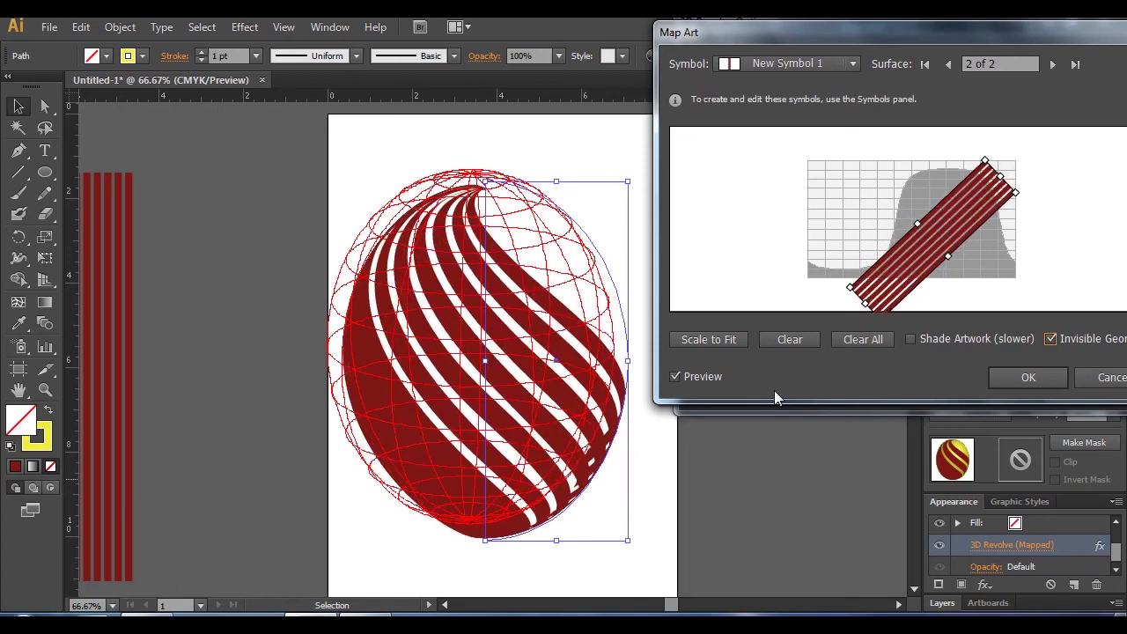
{"action": "left_click", "coordinate": [1041, 376]}
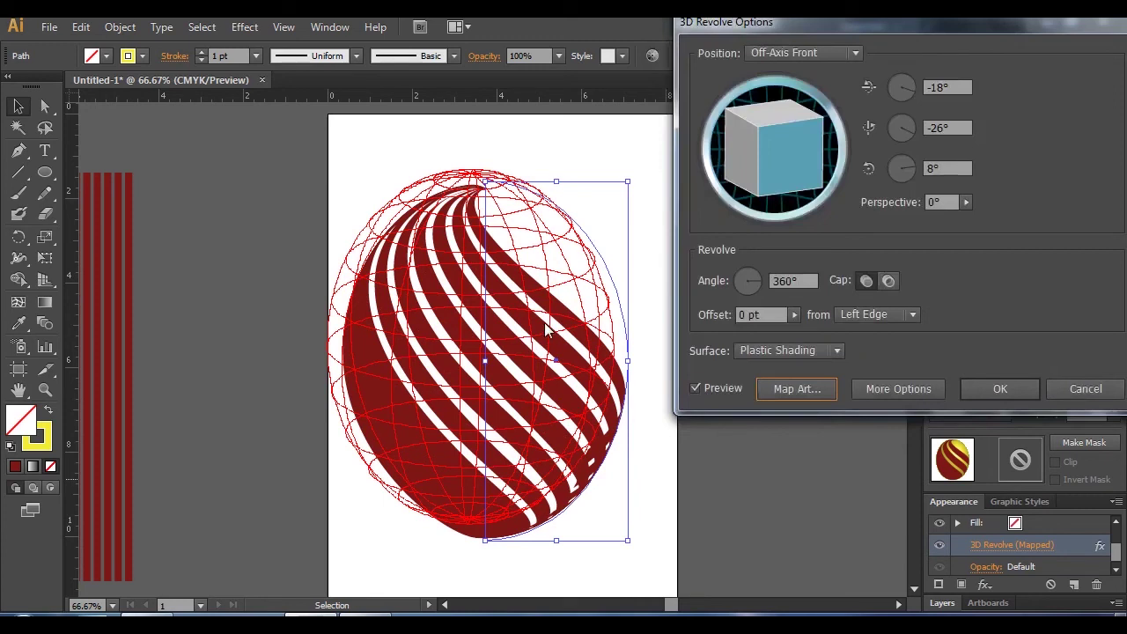
- Set the revolve's perspective to 63° and its rotation to -37°, -40° and 38°, then apply the effect
{"action": "left_click", "coordinate": [967, 203]}
{"action": "left_click_drag", "start_coordinate": [909, 217], "coordinate": [878, 219]}
{"action": "left_click", "coordinate": [914, 219]}
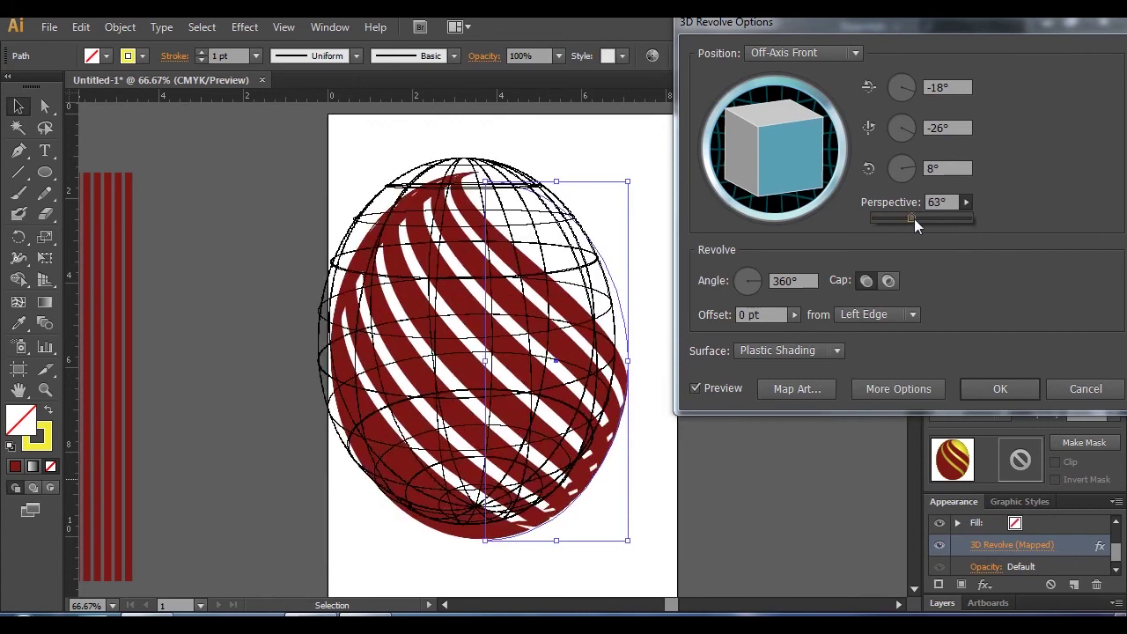
{"action": "left_click_drag", "start_coordinate": [757, 161], "coordinate": [779, 176]}
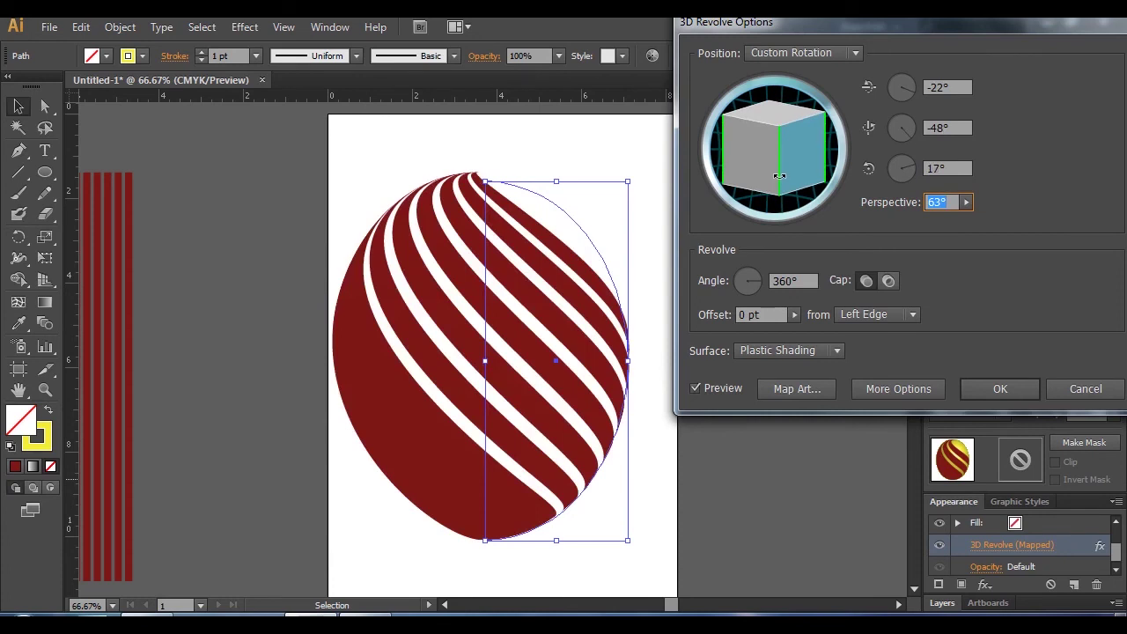
{"action": "left_click_drag", "start_coordinate": [718, 162], "coordinate": [749, 134]}
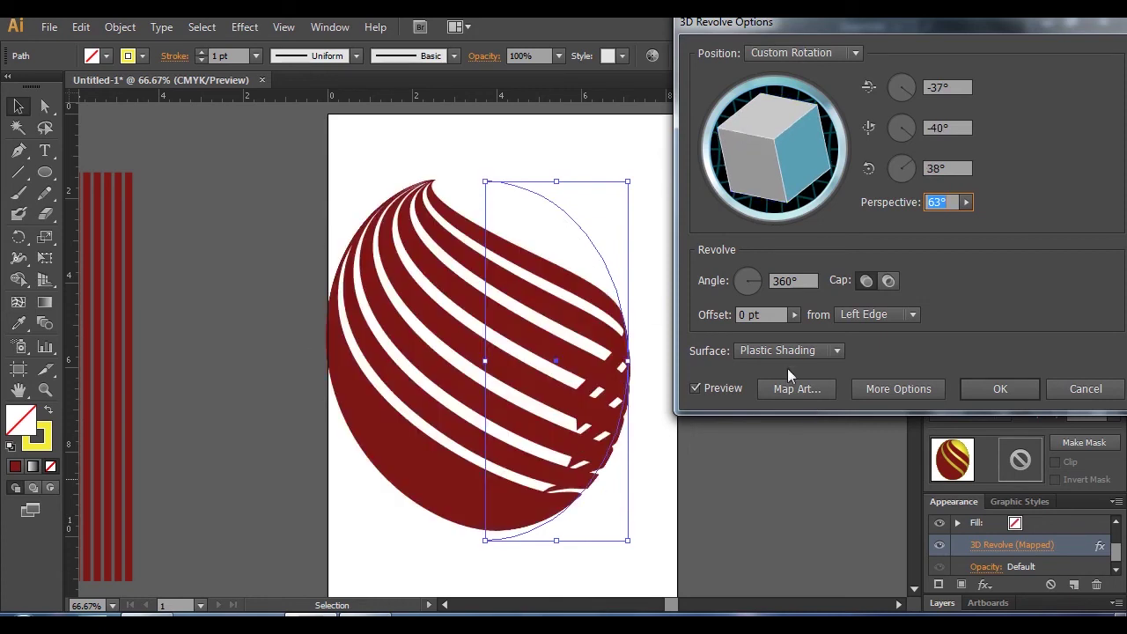
{"action": "left_click", "coordinate": [1022, 390]}
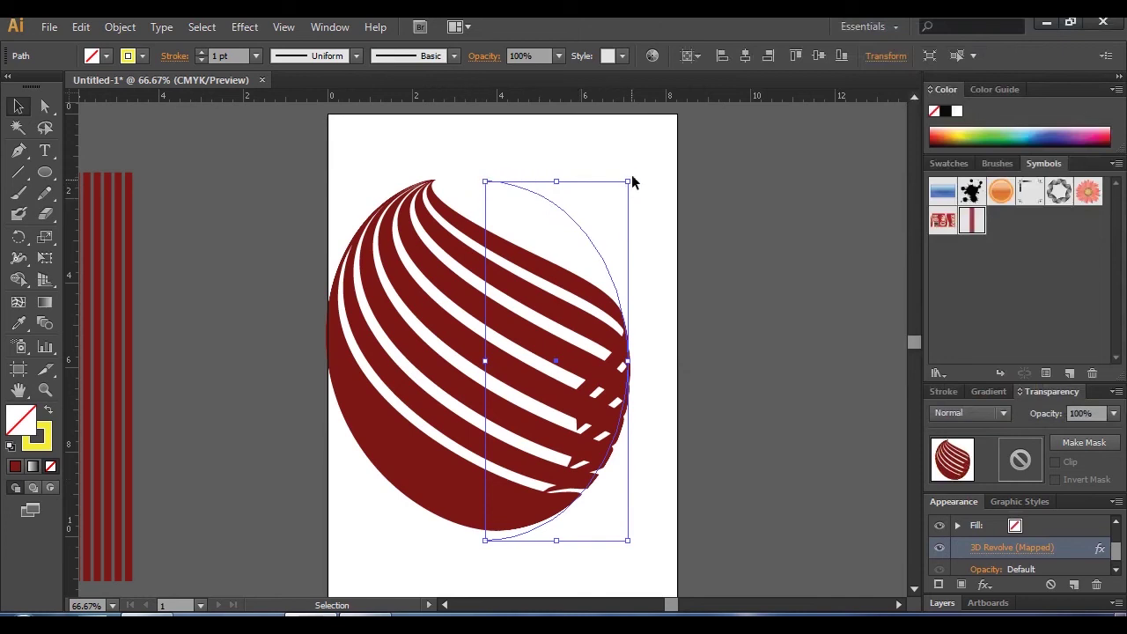
- Stretch the half-ellipse path sideways by about 0.6 in to widen the striped 3D shape
{"action": "left_click_drag", "start_coordinate": [628, 361], "coordinate": [654, 361]}
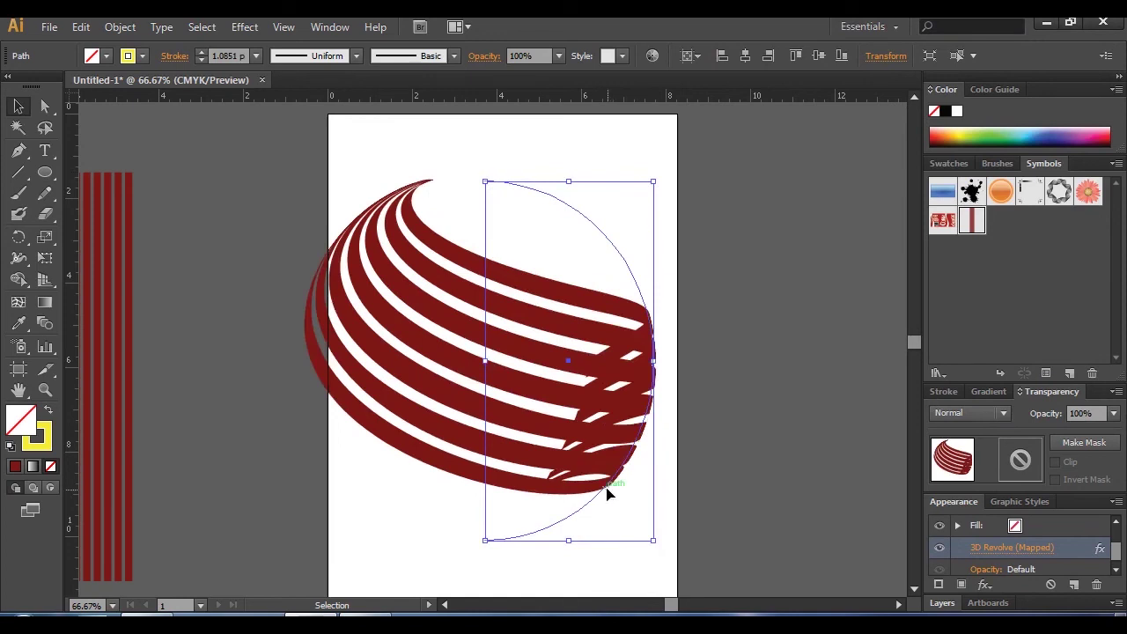
- Try widening the half-ellipse path by about 0.3 in, and undo that stretch
{"action": "left_click_drag", "start_coordinate": [654, 361], "coordinate": [667, 364]}
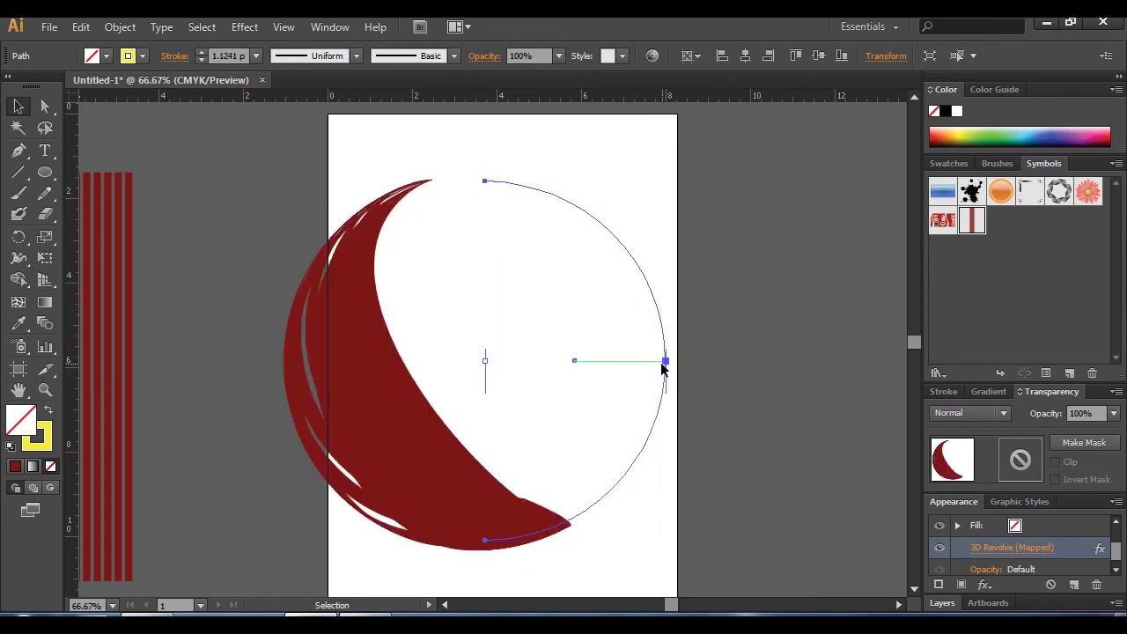
{"action": "key", "text": "ctrl+z"}
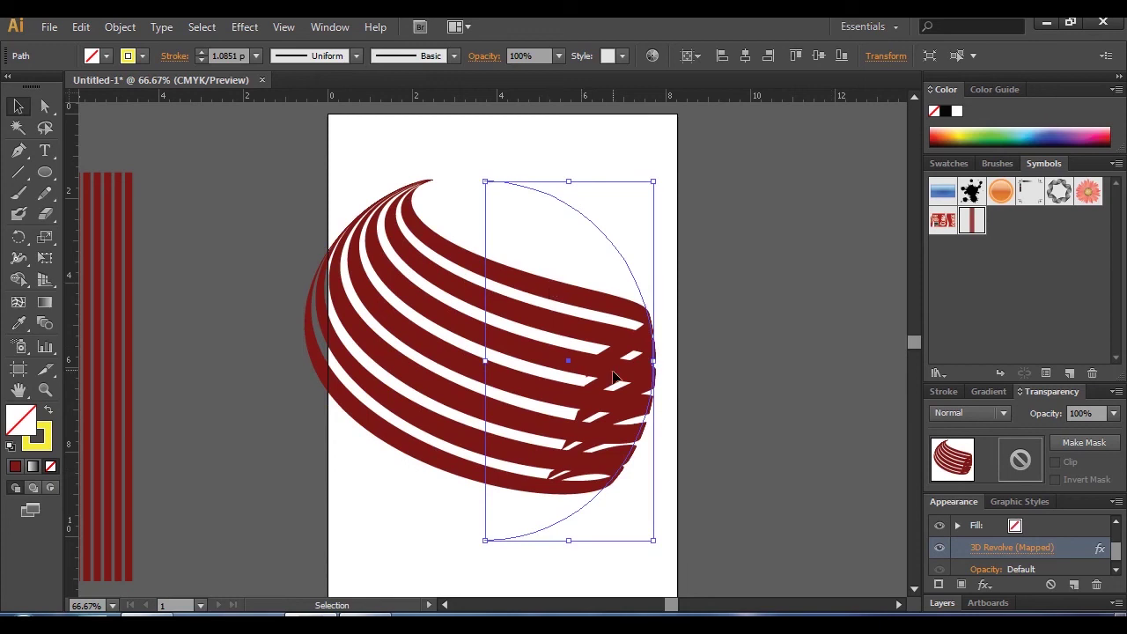
- Place a copy of the striped 3D shape about 9.8 in to its right, outside the artboard
{"action": "key", "text": "space"}
{"action": "left_click_drag", "start_coordinate": [620, 369], "coordinate": [318, 379]}
{"action": "left_click_drag", "start_coordinate": [234, 294], "coordinate": [648, 315]}
{"action": "key", "text": "space"}
{"action": "left_click_drag", "start_coordinate": [445, 395], "coordinate": [760, 388]}
- Expand the appearance of the original striped 3D shape on the artboard
{"action": "left_click", "coordinate": [513, 298]}
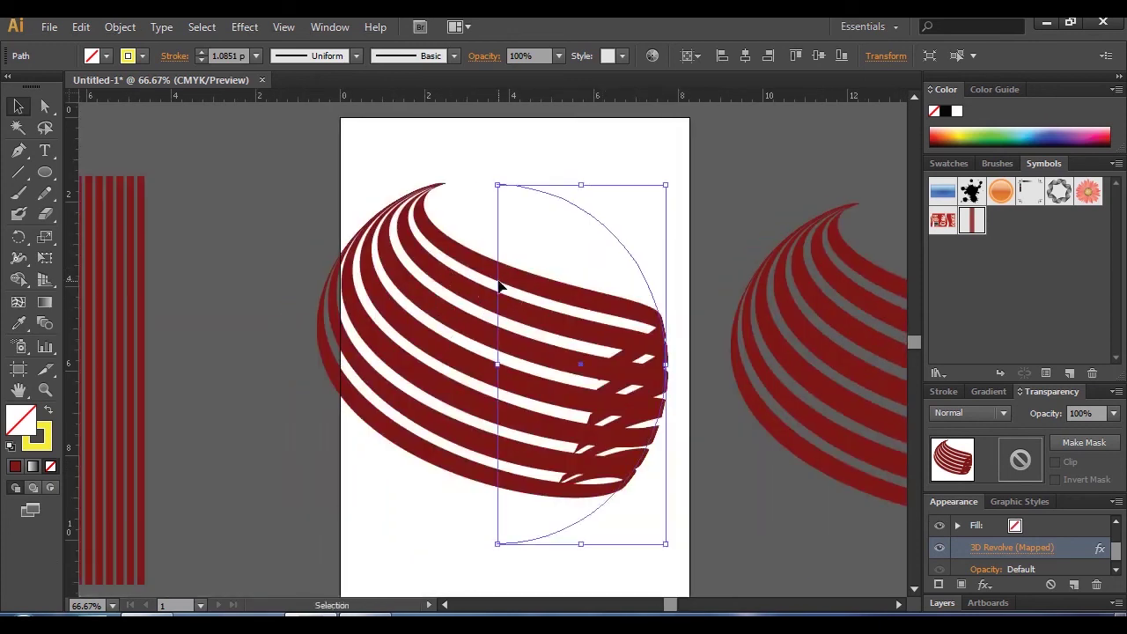
{"action": "right_click", "coordinate": [494, 276]}
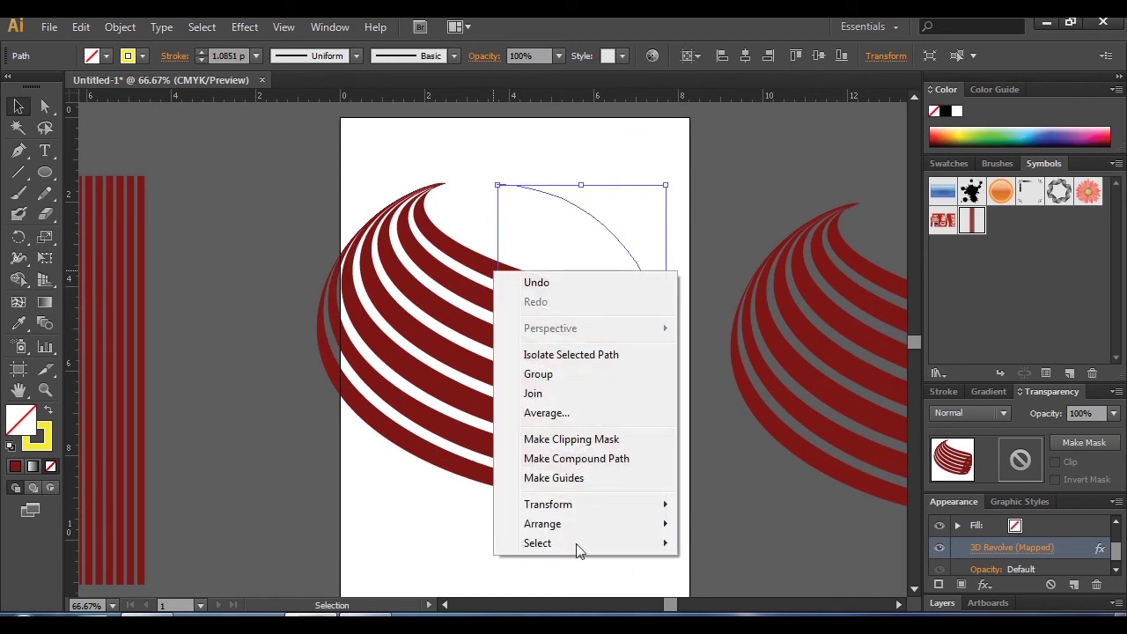
{"action": "key", "text": "Escape"}
{"action": "left_click", "coordinate": [120, 27]}
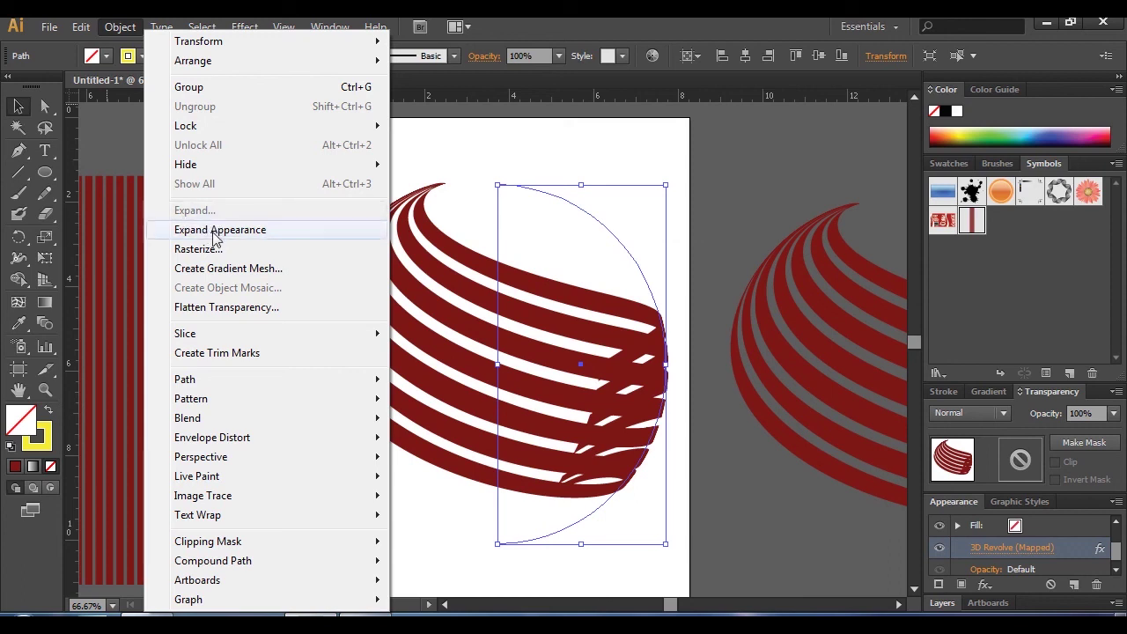
{"action": "left_click", "coordinate": [214, 231]}
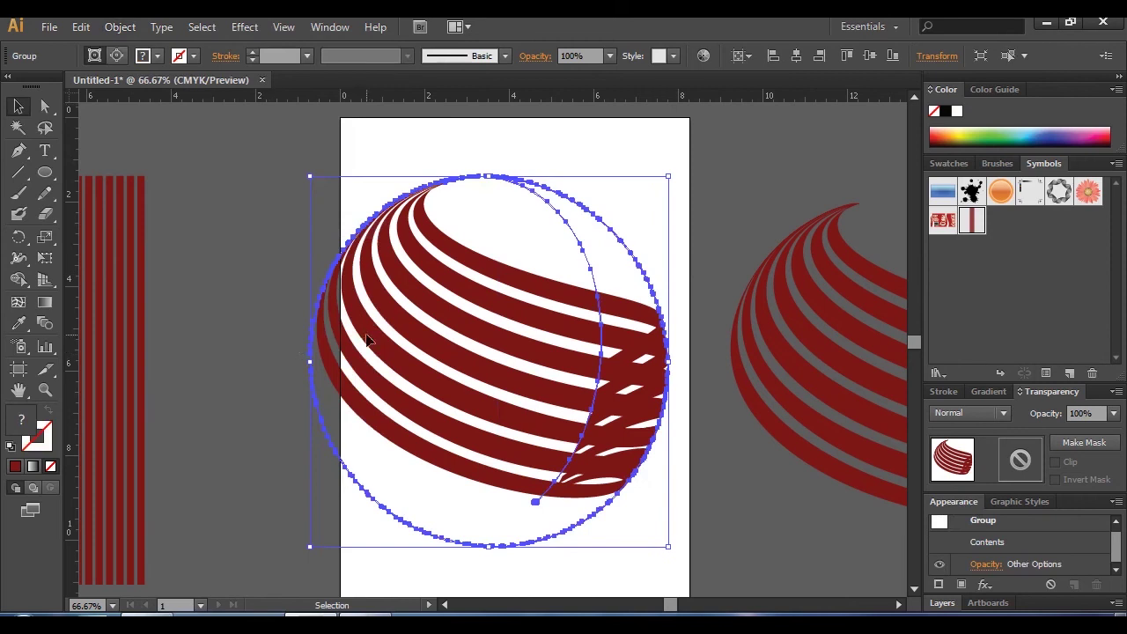
- Ungroup the expanded striped shape three times
{"action": "left_click", "coordinate": [120, 26]}
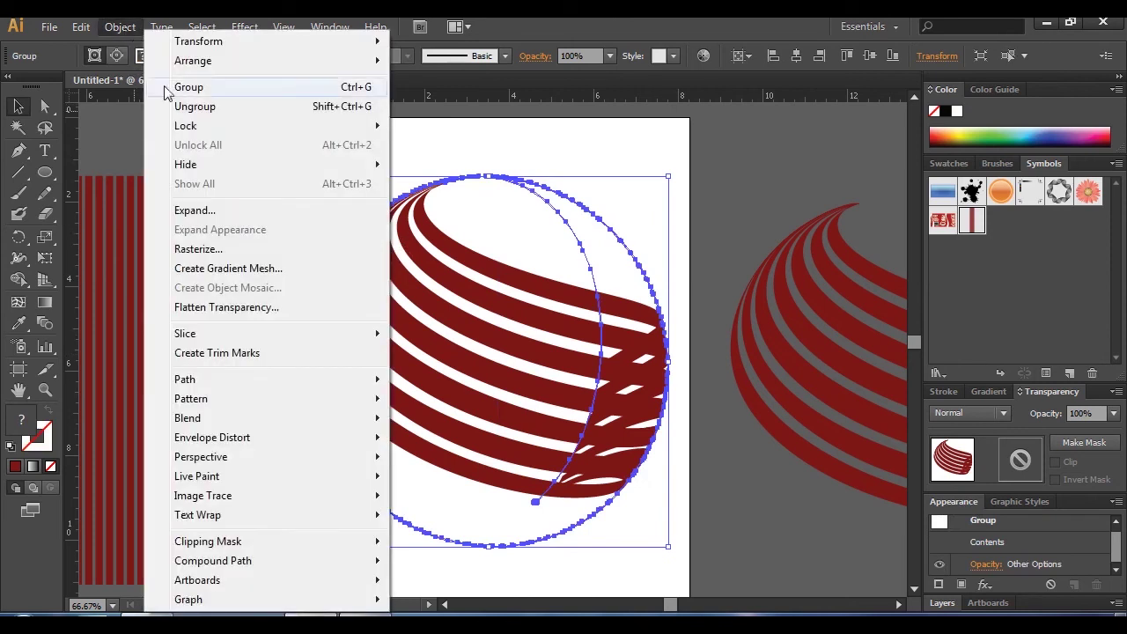
{"action": "left_click", "coordinate": [176, 104]}
{"action": "left_click", "coordinate": [123, 26]}
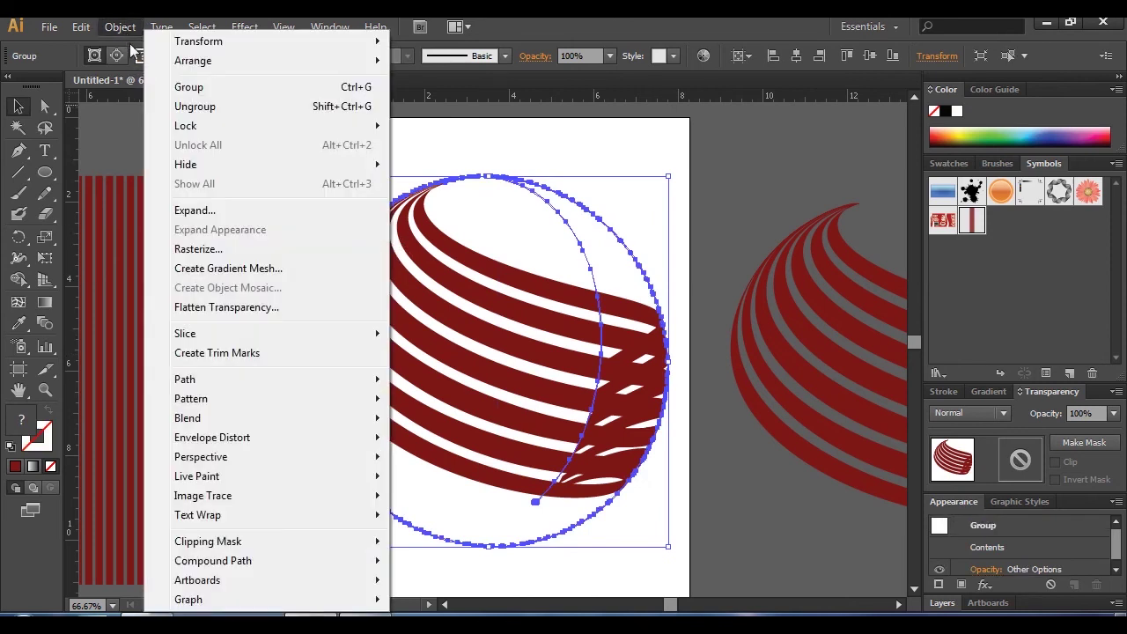
{"action": "left_click", "coordinate": [176, 106]}
{"action": "left_click", "coordinate": [123, 27]}
{"action": "left_click", "coordinate": [176, 108]}
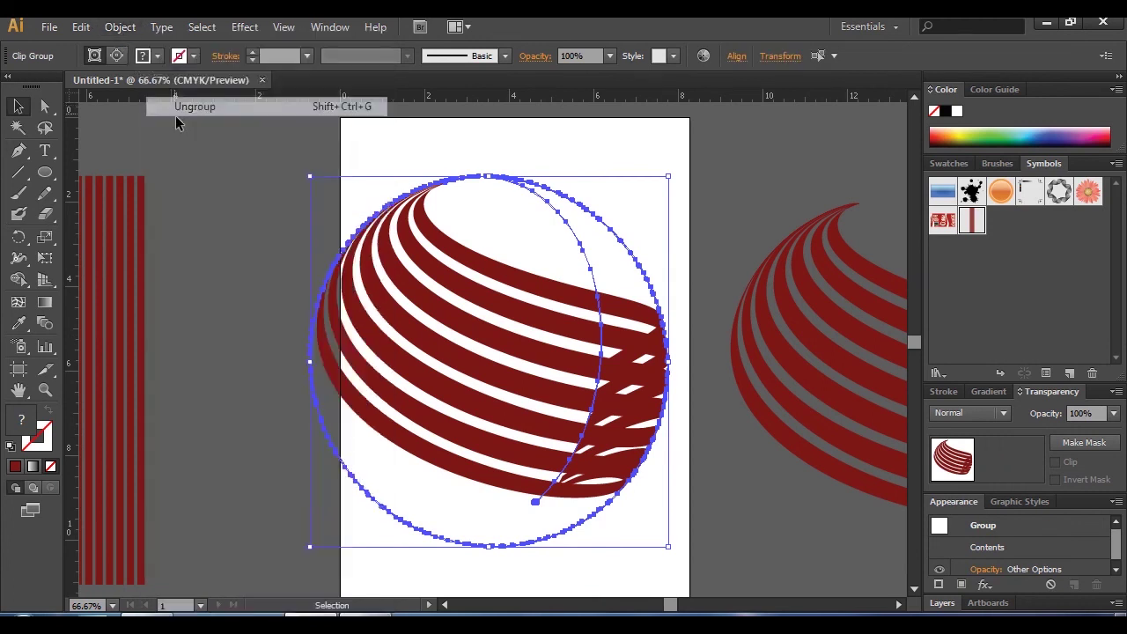
- Directly select and delete the invisible geometry paths around the expanded stripes, keeping only the striped clip group
{"action": "left_click", "coordinate": [45, 107]}
{"action": "left_click_drag", "start_coordinate": [481, 156], "coordinate": [527, 202]}
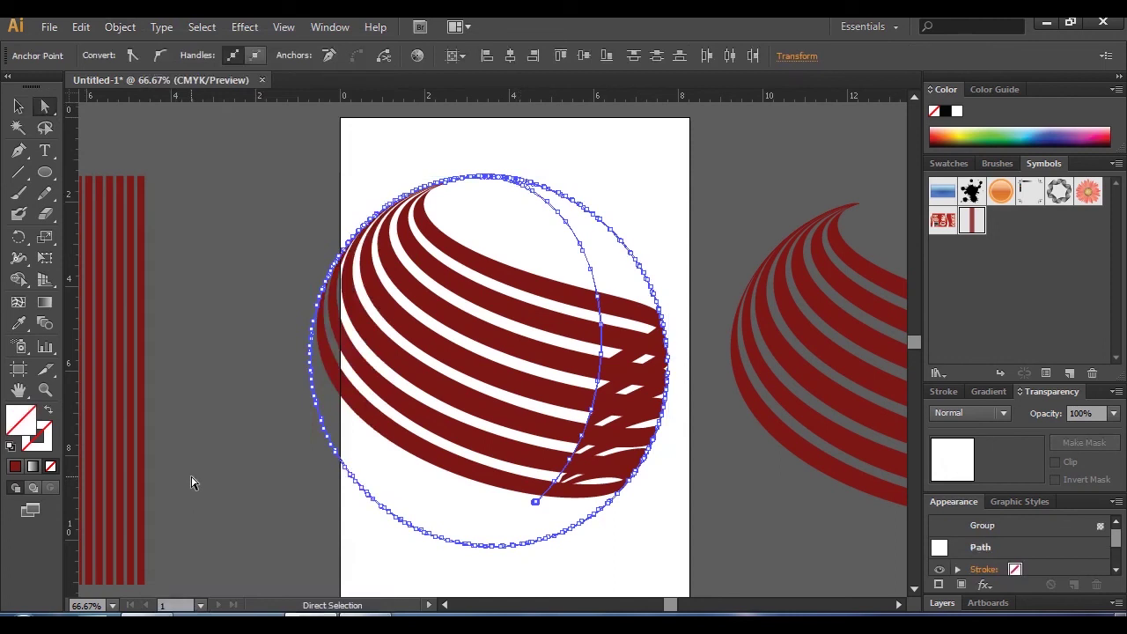
{"action": "key", "text": "Delete"}
{"action": "left_click_drag", "start_coordinate": [529, 153], "coordinate": [468, 205]}
{"action": "key", "text": "Delete"}
{"action": "left_click", "coordinate": [18, 105]}
{"action": "left_click", "coordinate": [482, 269]}
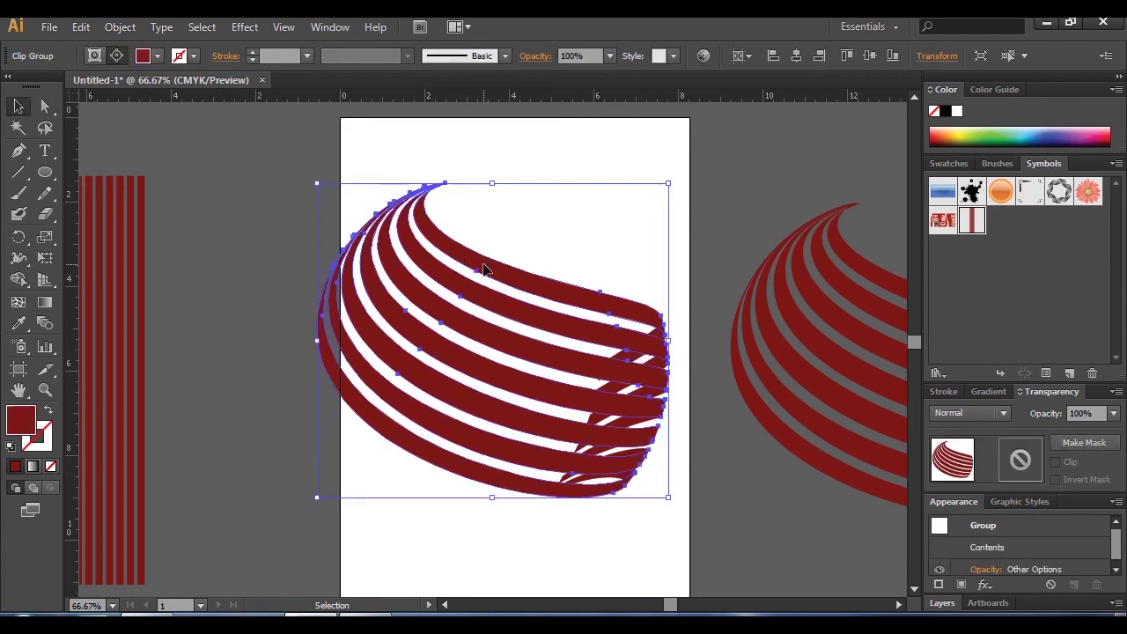
{"action": "right_click", "coordinate": [429, 253]}
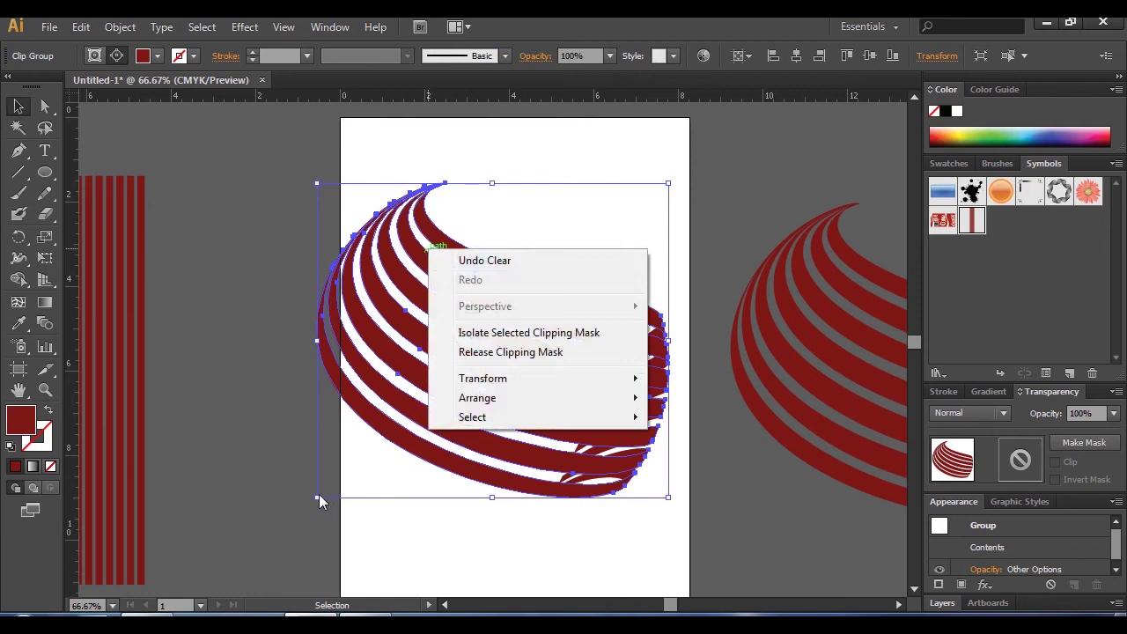
{"action": "left_click", "coordinate": [318, 448]}
- Recolour the top three stripes individually with green, yellow-green and ochre fills from the colour spectrum
{"action": "left_click", "coordinate": [45, 106]}
{"action": "left_click", "coordinate": [495, 278]}
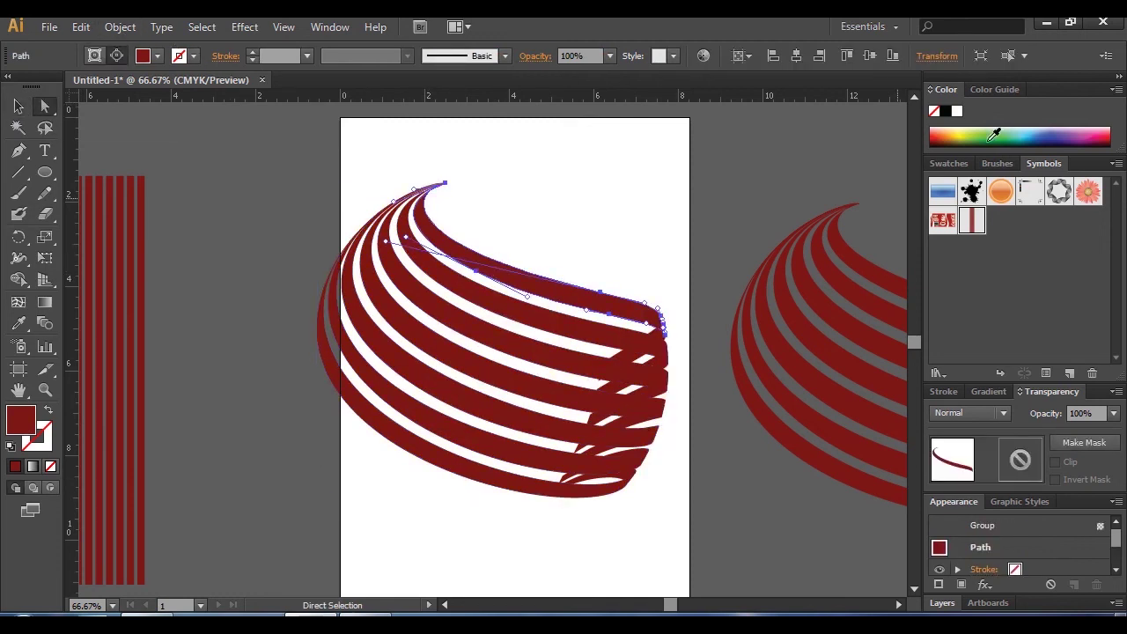
{"action": "left_click", "coordinate": [992, 134]}
{"action": "left_click", "coordinate": [539, 332]}
{"action": "left_click", "coordinate": [963, 132]}
{"action": "left_click", "coordinate": [537, 351]}
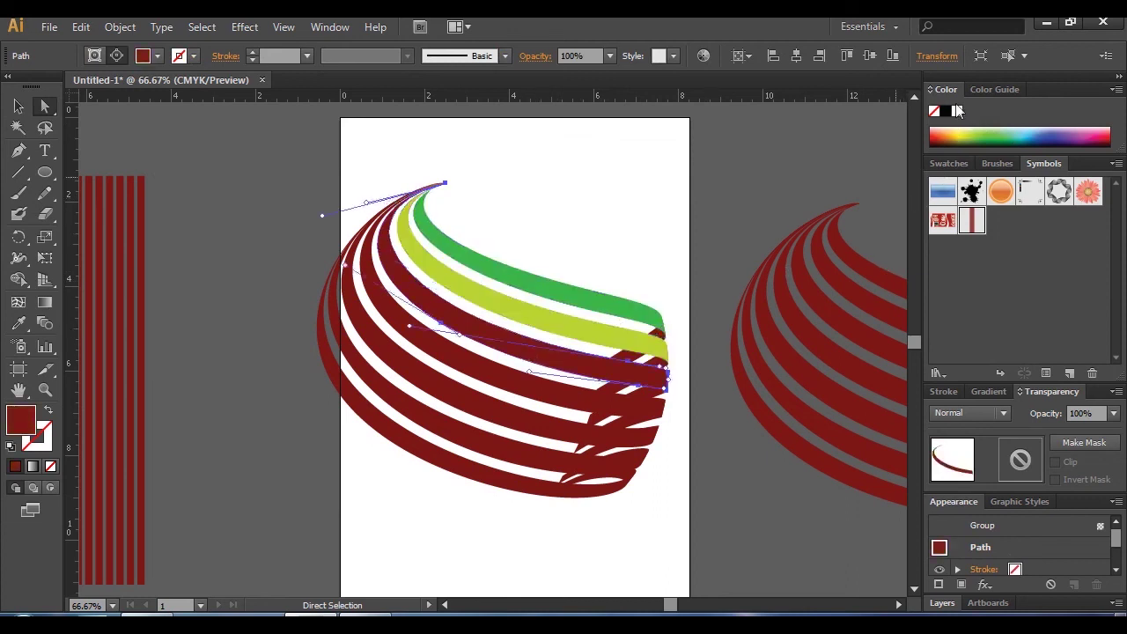
{"action": "left_click", "coordinate": [957, 135]}
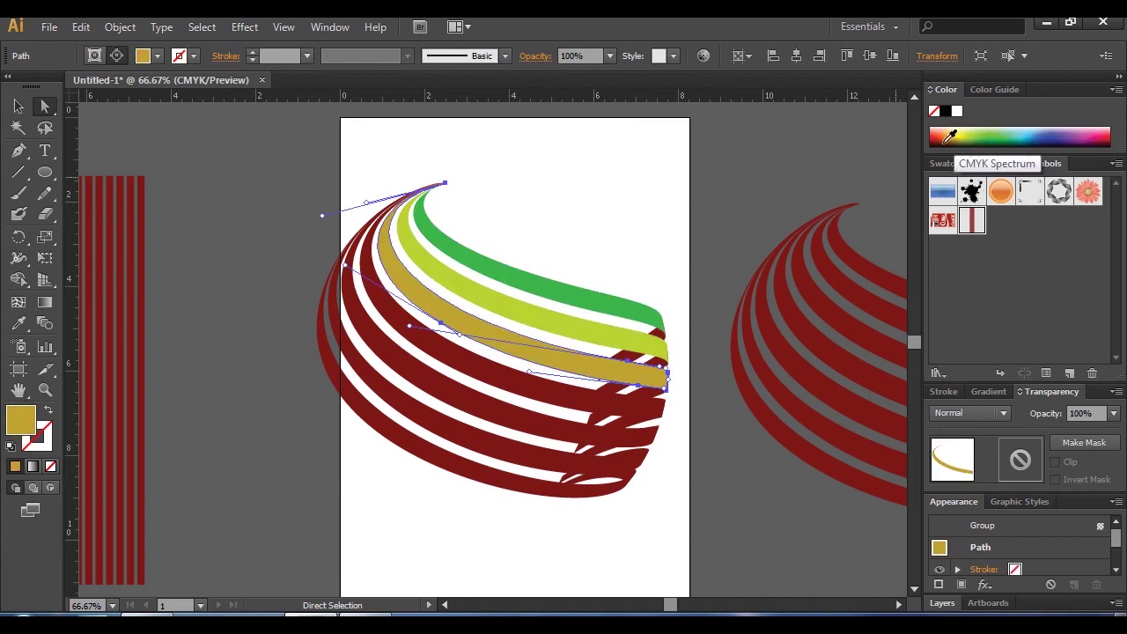
- Recolour the fourth, fifth and sixth stripes with yellow, orange-brown and dark reddish-brown fills
{"action": "left_click", "coordinate": [486, 367]}
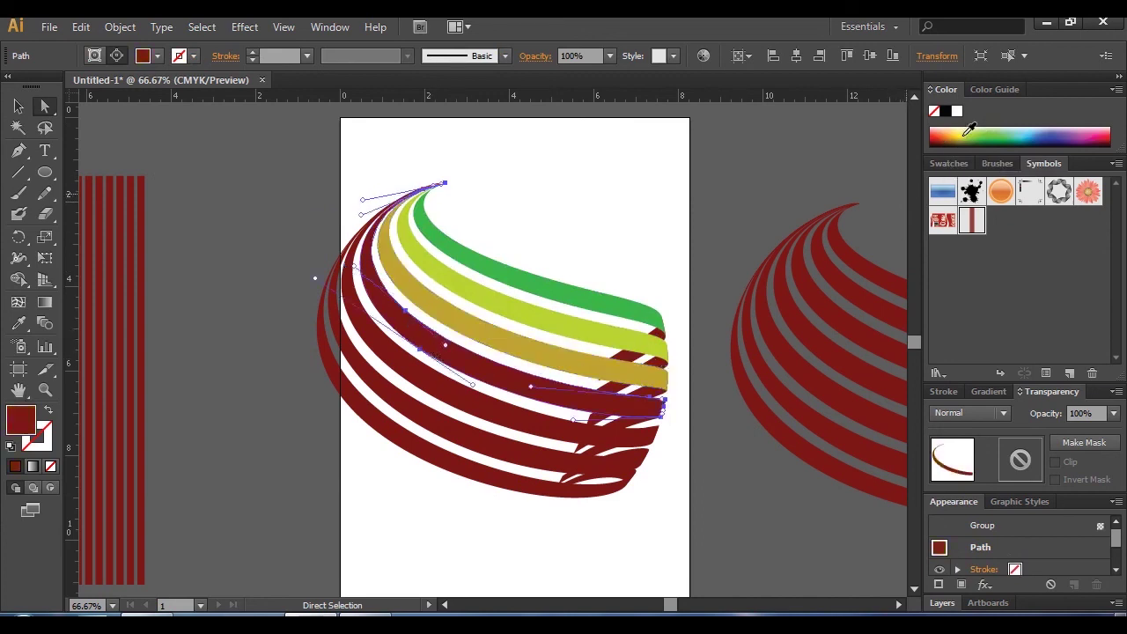
{"action": "left_click", "coordinate": [962, 135]}
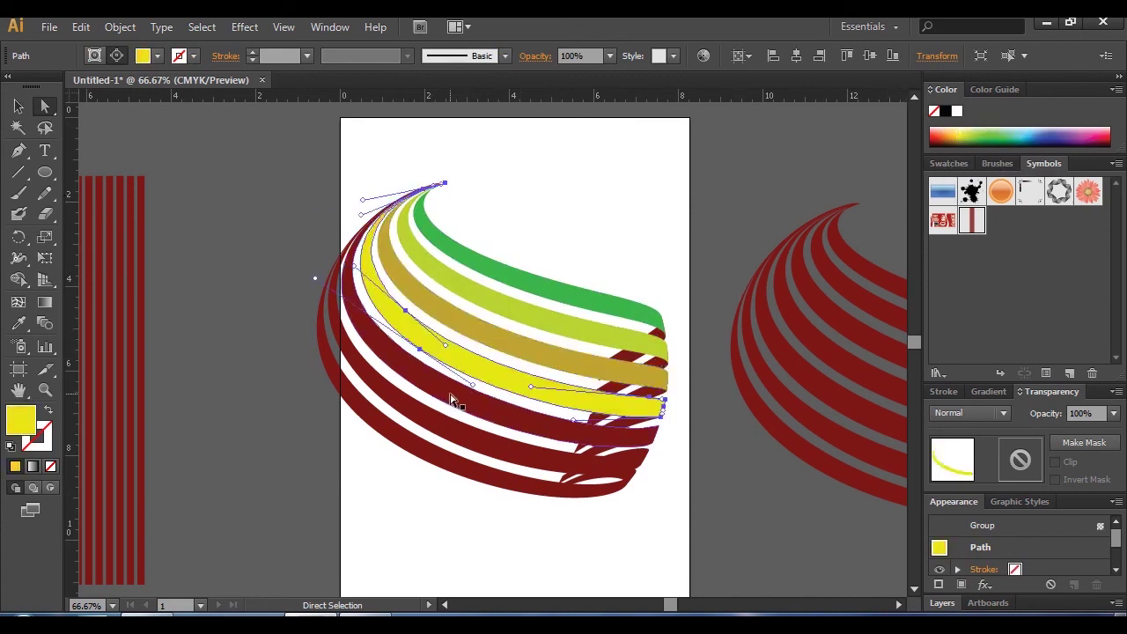
{"action": "left_click", "coordinate": [453, 398]}
{"action": "left_click", "coordinate": [952, 133]}
{"action": "left_click", "coordinate": [541, 444]}
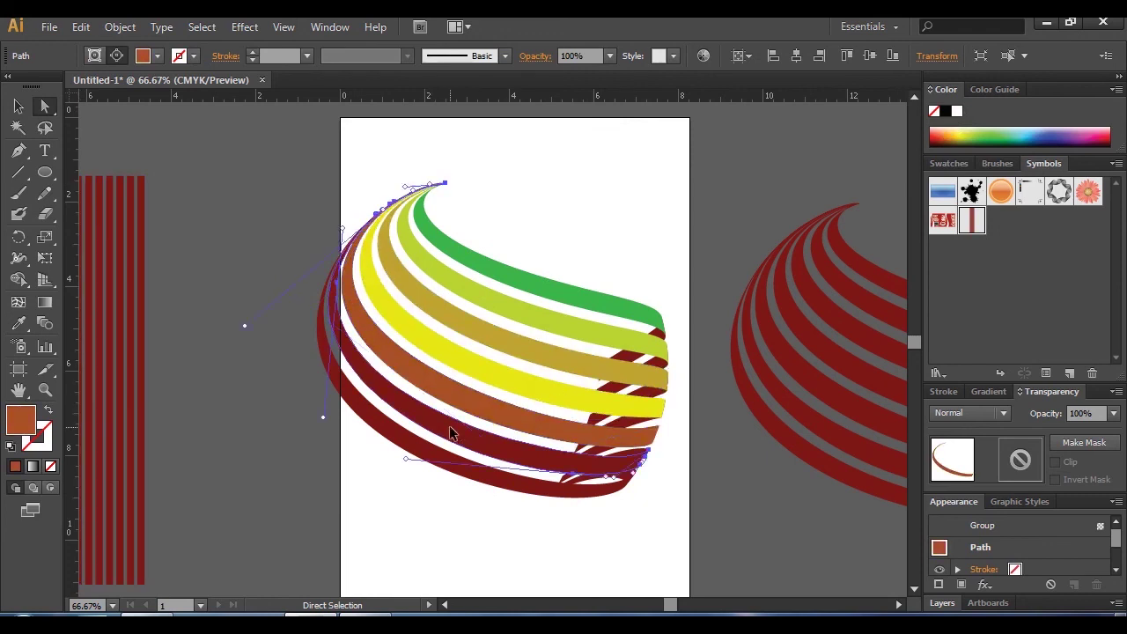
{"action": "left_click", "coordinate": [945, 133]}
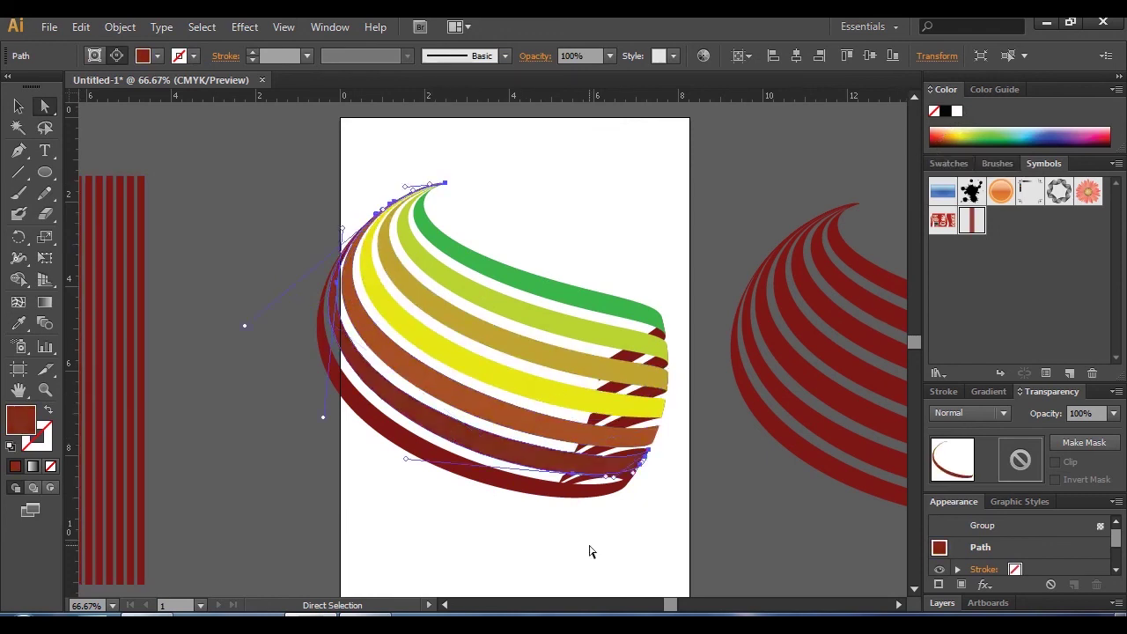
- Copy the multicoloured striped group about 4 in to the left and 4.7 in down from the original
{"action": "left_click", "coordinate": [19, 108]}
{"action": "key", "text": "space"}
{"action": "left_click_drag", "start_coordinate": [485, 423], "coordinate": [277, 385]}
{"action": "left_click_drag", "start_coordinate": [517, 412], "coordinate": [350, 389]}
{"action": "key", "text": "space"}
{"action": "left_click_drag", "start_coordinate": [294, 359], "coordinate": [652, 373]}
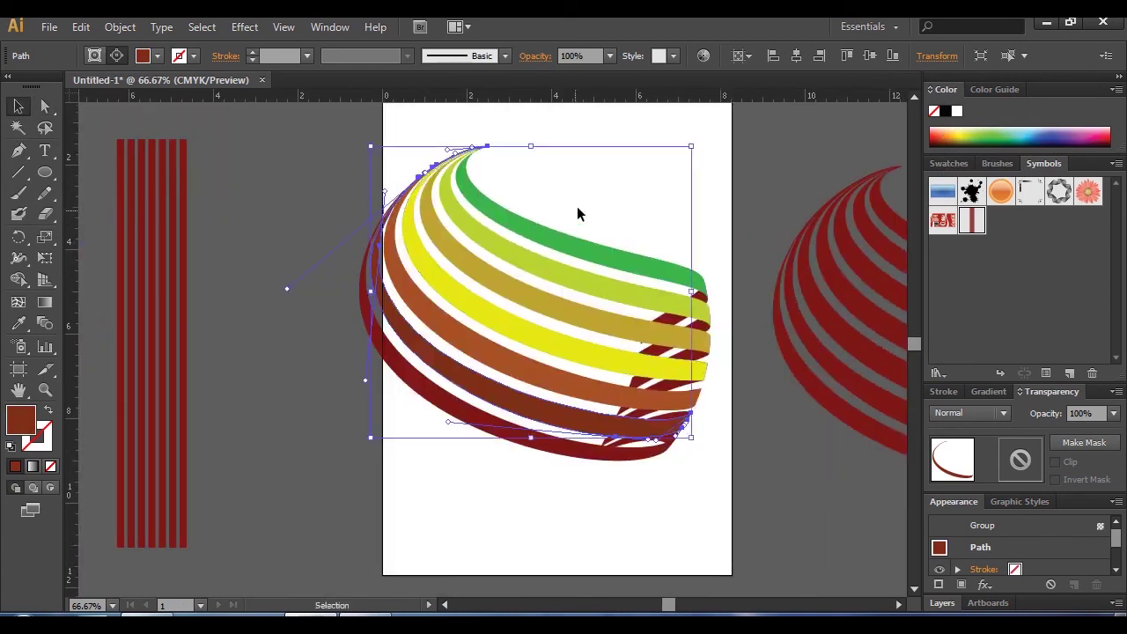
{"action": "left_click", "coordinate": [468, 458]}
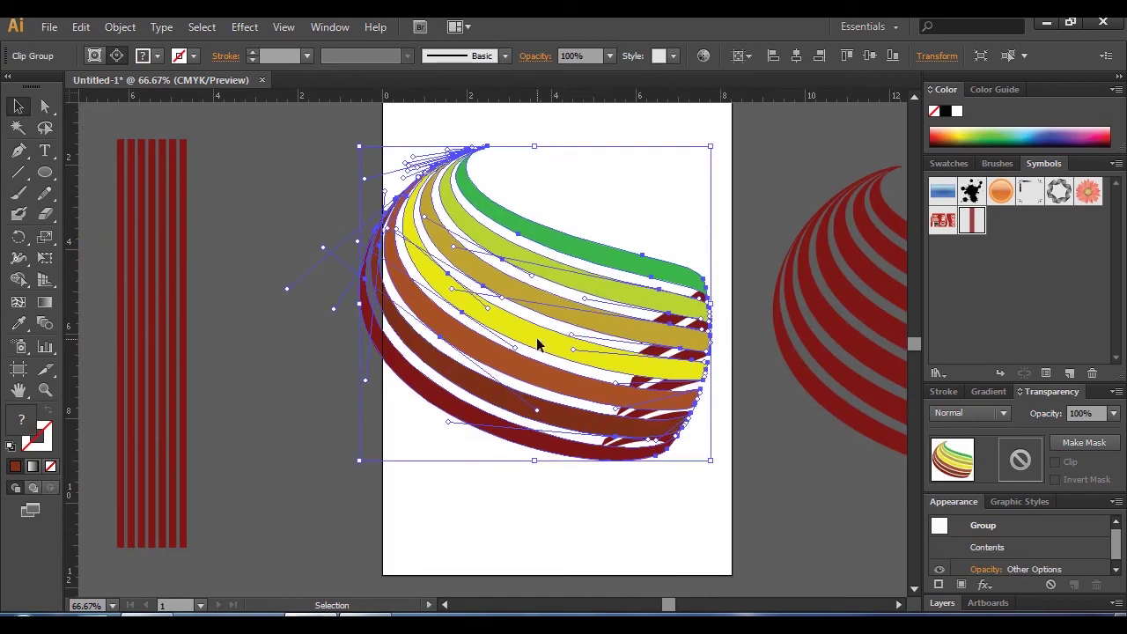
{"action": "left_click_drag", "start_coordinate": [541, 344], "coordinate": [374, 542], "text": "alt"}
{"action": "key", "text": "space"}
{"action": "left_click_drag", "start_coordinate": [477, 478], "coordinate": [550, 236]}
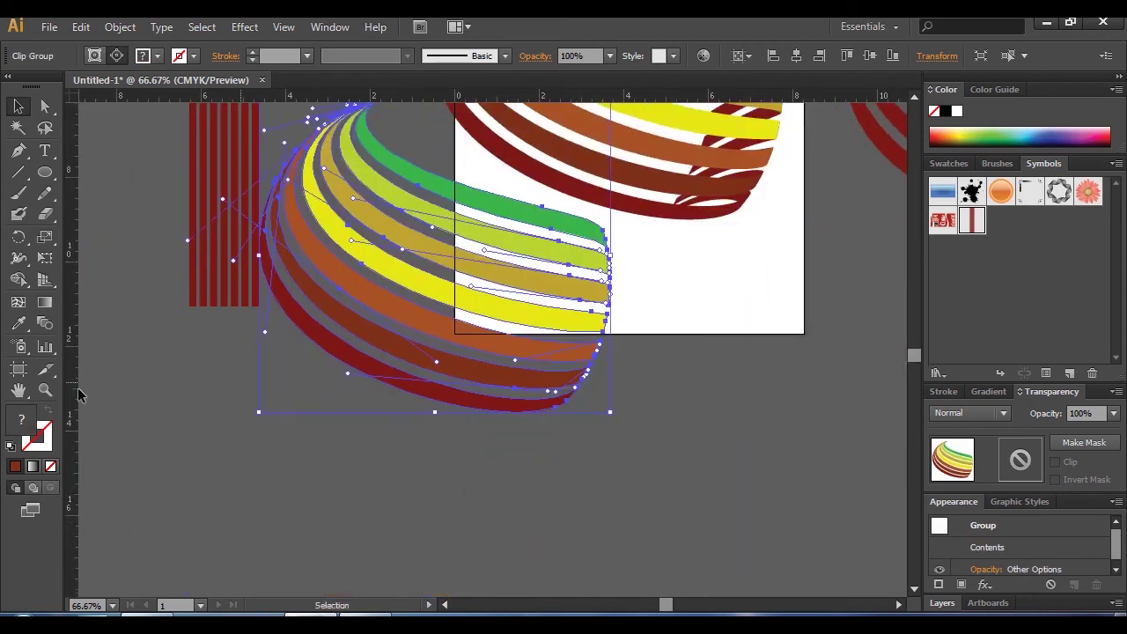
- Fill the copied stripes with the white-to-black linear gradient and redirect it diagonally to 43.1°
{"action": "left_click", "coordinate": [45, 302]}
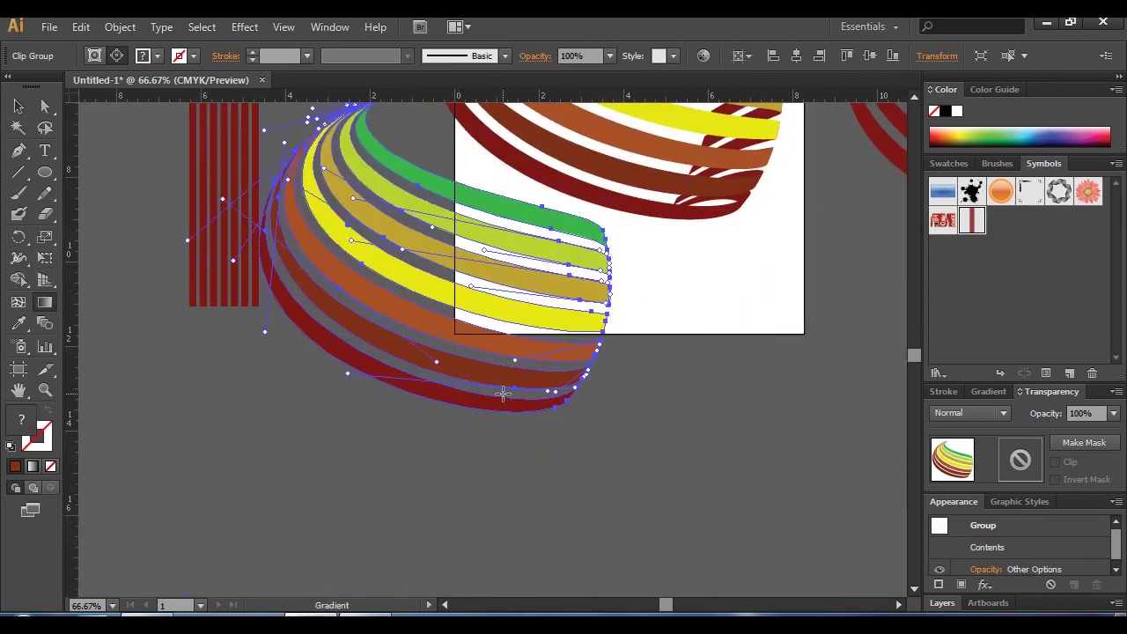
{"action": "left_click", "coordinate": [33, 469]}
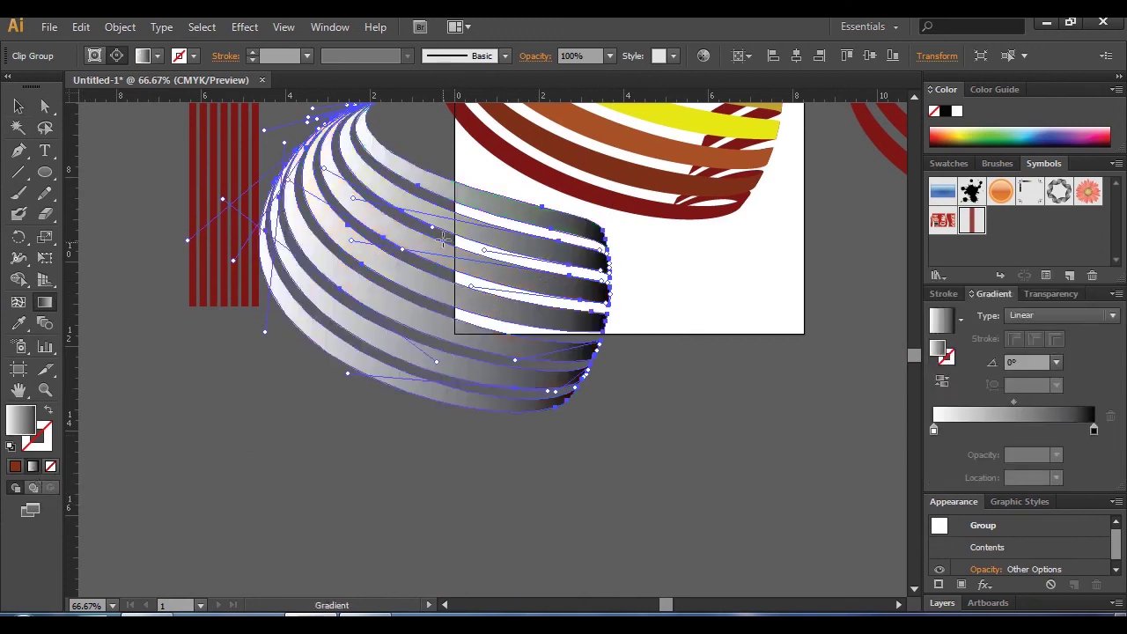
{"action": "left_click_drag", "start_coordinate": [452, 190], "coordinate": [320, 396]}
{"action": "left_click_drag", "start_coordinate": [347, 313], "coordinate": [557, 230]}
{"action": "left_click_drag", "start_coordinate": [340, 326], "coordinate": [465, 215]}
- Open the Metals gradient swatch library and place it beside the copied stripes, clear of the artwork
{"action": "left_click", "coordinate": [328, 27]}
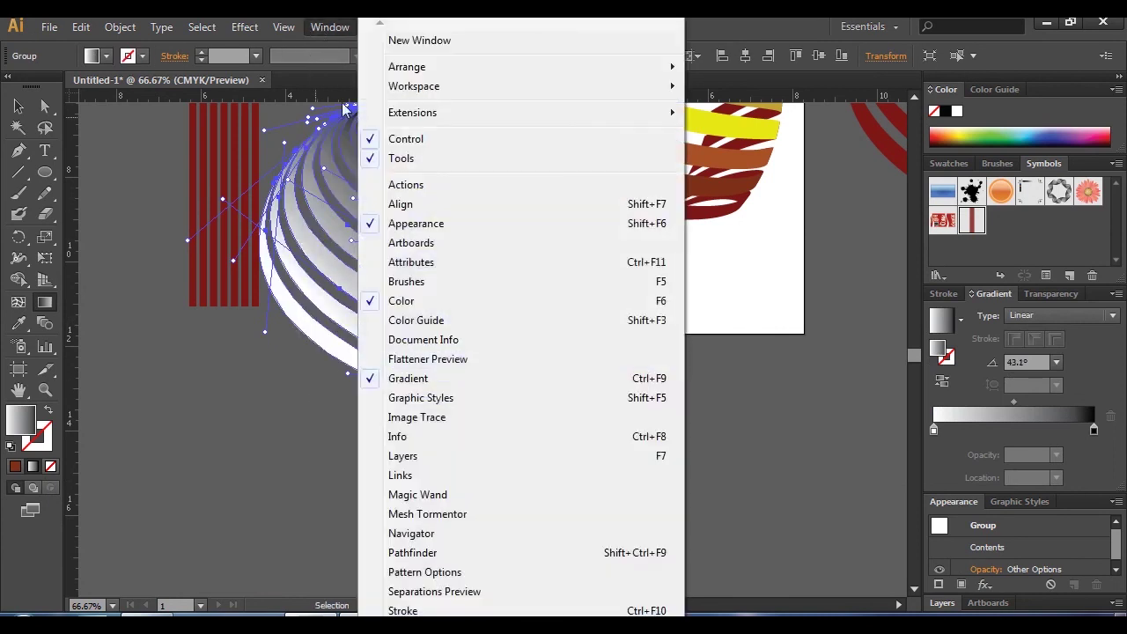
{"action": "mouse_move", "coordinate": [432, 615]}
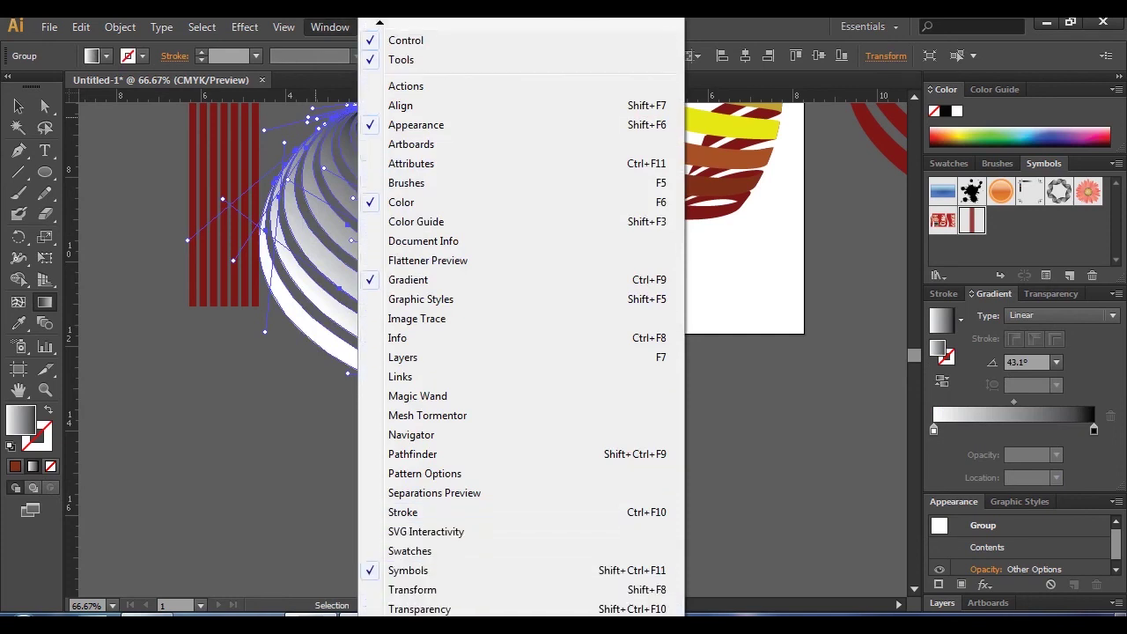
{"action": "mouse_move", "coordinate": [483, 552]}
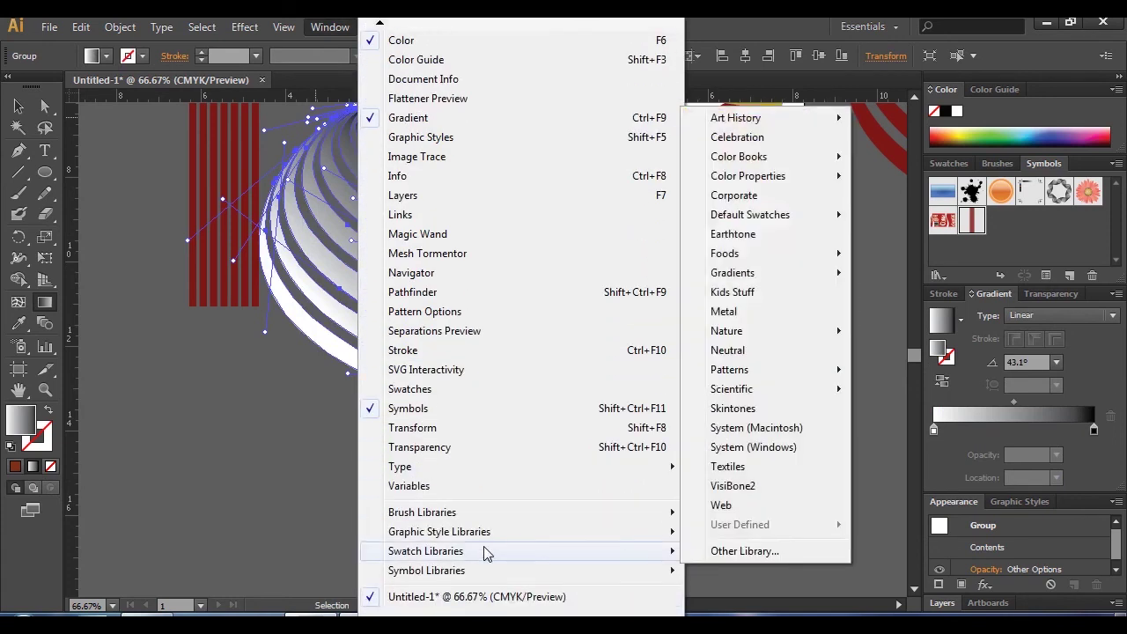
{"action": "mouse_move", "coordinate": [795, 275]}
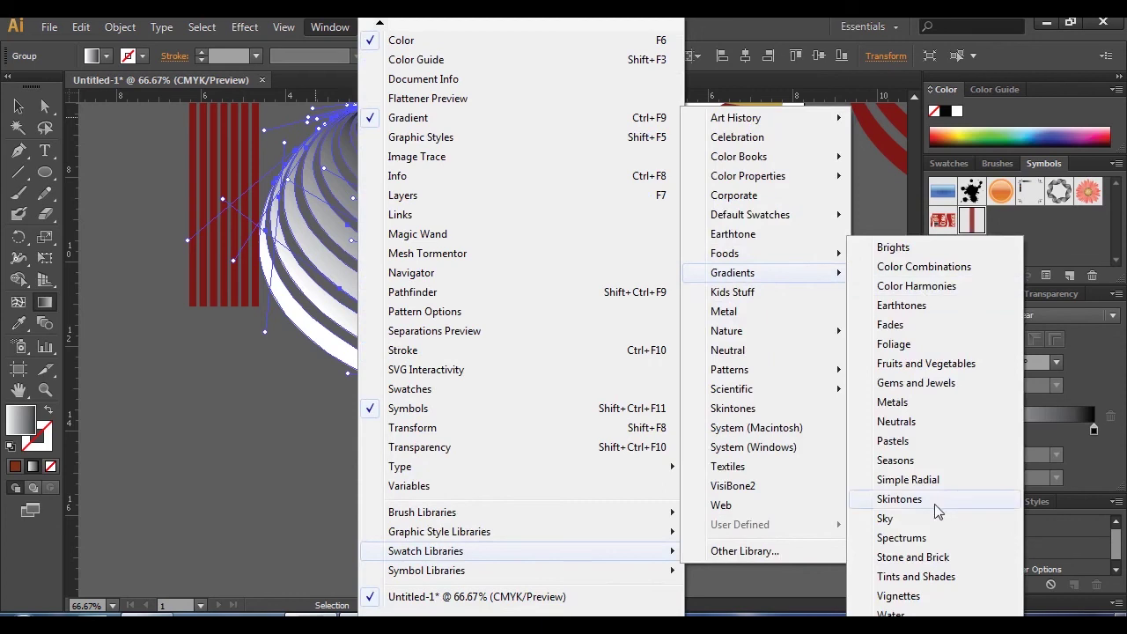
{"action": "left_click", "coordinate": [922, 402]}
{"action": "left_click_drag", "start_coordinate": [581, 271], "coordinate": [787, 359]}
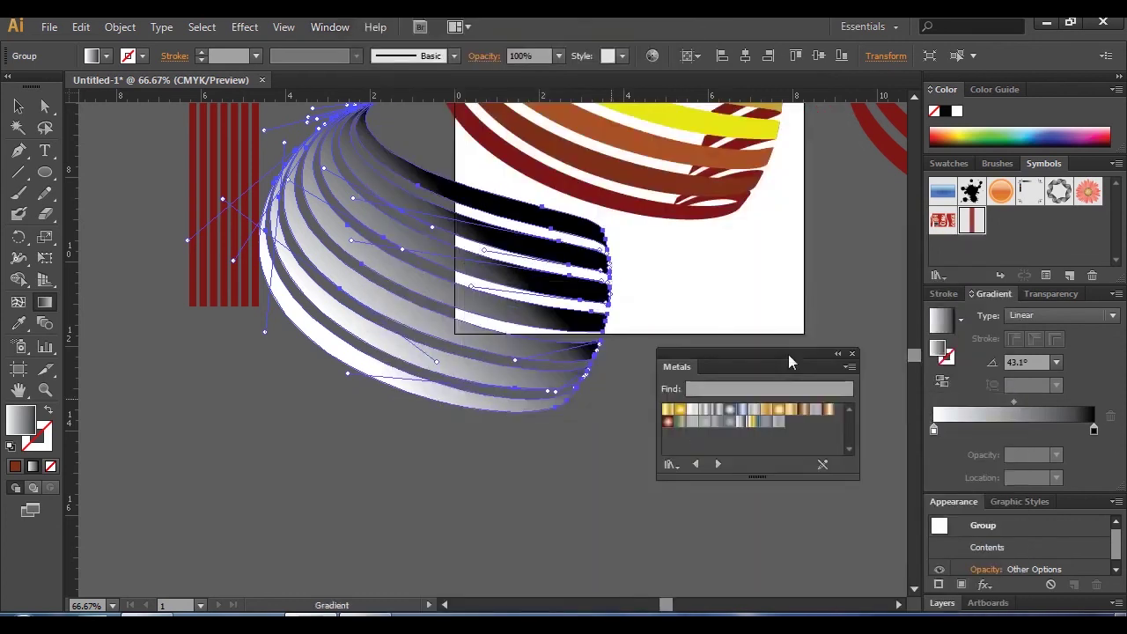
- Try several Metals gradients on the copied stripes and fill them with the gold-to-blue one
{"action": "left_click", "coordinate": [773, 419]}
{"action": "left_click", "coordinate": [669, 410]}
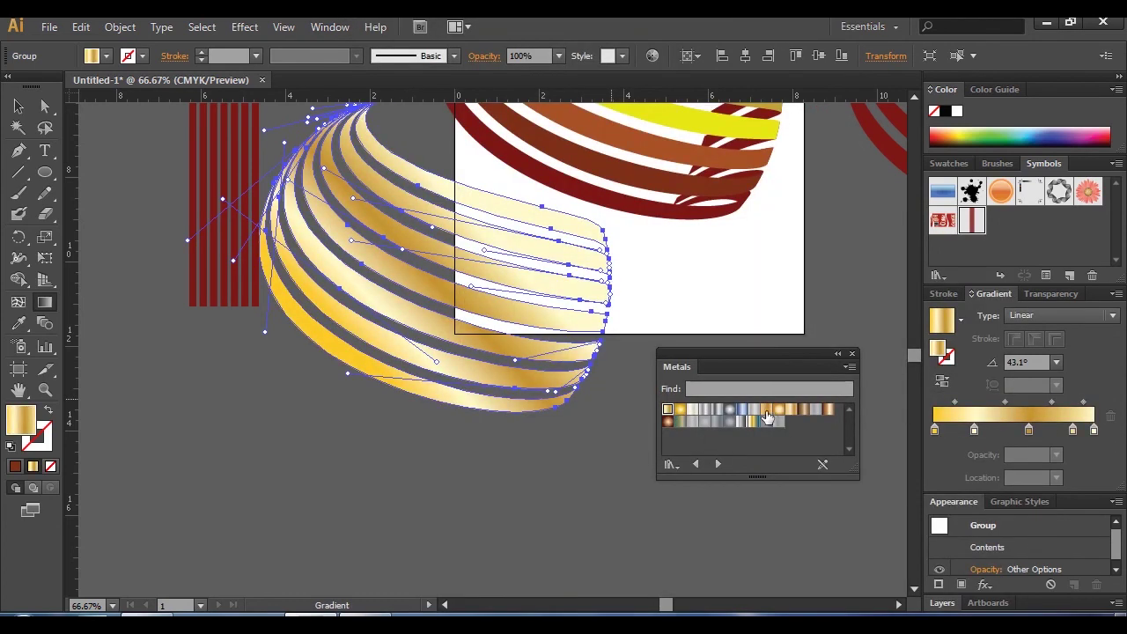
{"action": "left_click", "coordinate": [793, 416]}
{"action": "left_click", "coordinate": [754, 424]}
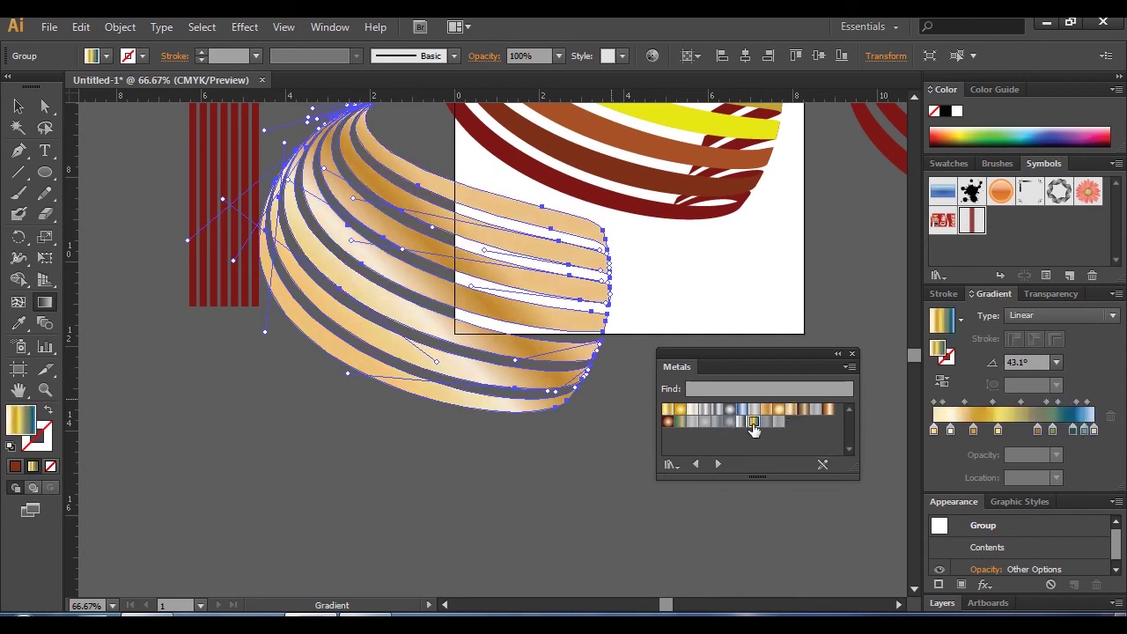
- Redirect the gold-to-blue gradient across the copied stripes, trying several directions and ending at an angle of -40.4°
{"action": "left_click_drag", "start_coordinate": [424, 175], "coordinate": [357, 374]}
{"action": "left_click_drag", "start_coordinate": [288, 217], "coordinate": [565, 251]}
{"action": "left_click_drag", "start_coordinate": [344, 335], "coordinate": [619, 330]}
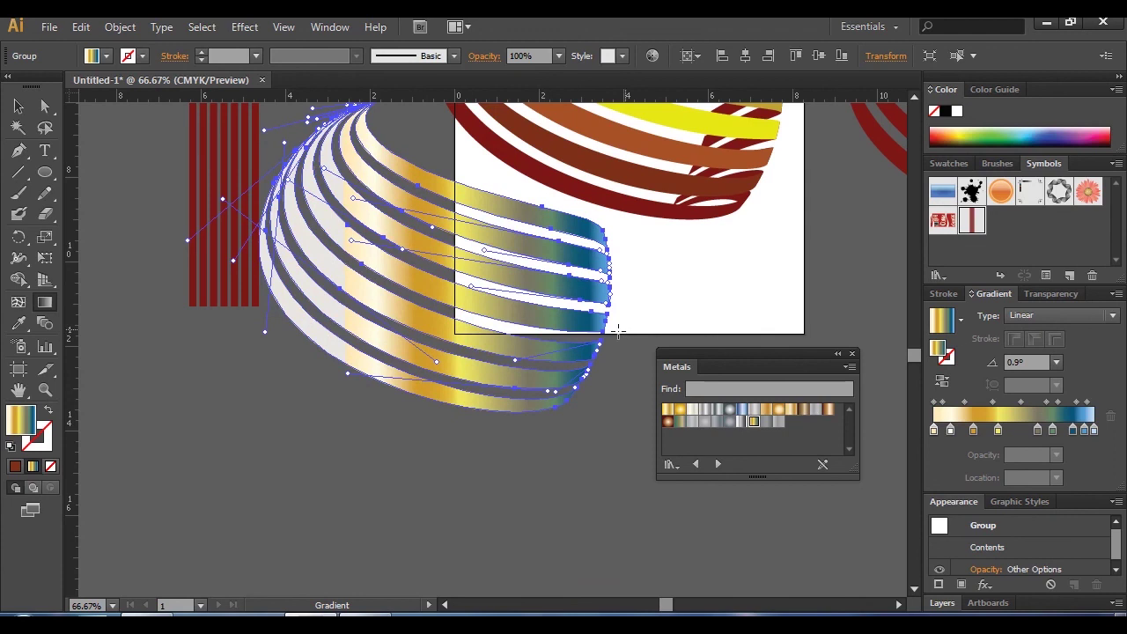
{"action": "left_click_drag", "start_coordinate": [357, 266], "coordinate": [582, 370]}
{"action": "left_click_drag", "start_coordinate": [283, 163], "coordinate": [577, 419]}
- Copy the gold-to-blue striped shape to the area below the red one and fill the copy with a light silver Metals gradient
{"action": "key", "text": "v"}
{"action": "left_click_drag", "start_coordinate": [490, 349], "coordinate": [352, 532]}
{"action": "key", "text": "ctrl+minus"}
{"action": "left_click_drag", "start_coordinate": [485, 411], "coordinate": [408, 546]}
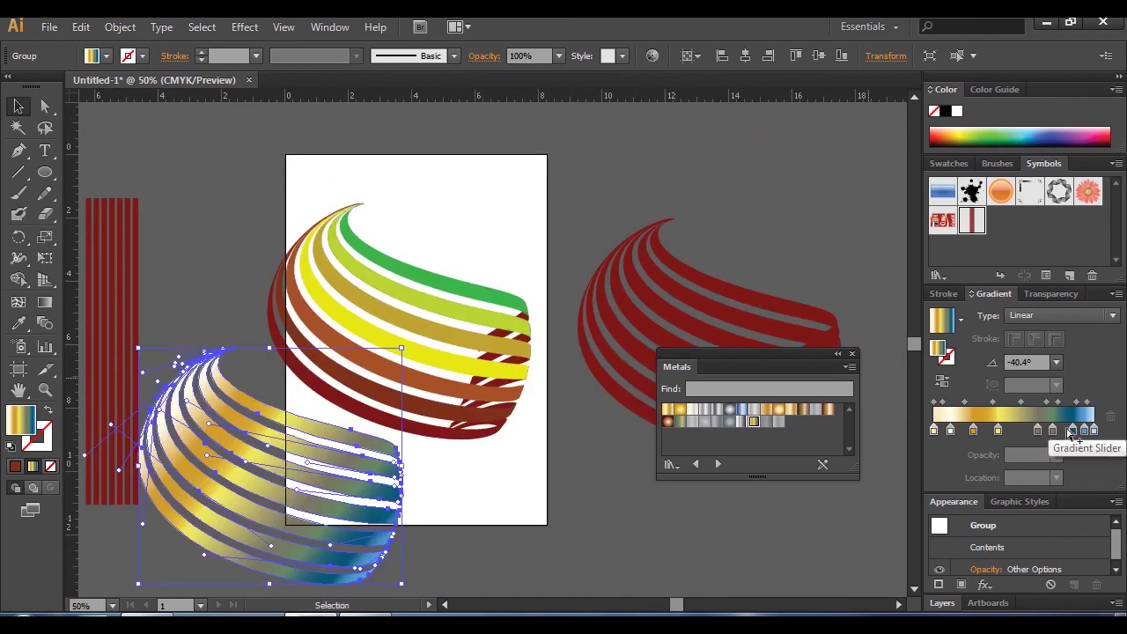
{"action": "left_click_drag", "start_coordinate": [296, 451], "coordinate": [444, 335]}
{"action": "left_click", "coordinate": [705, 412]}
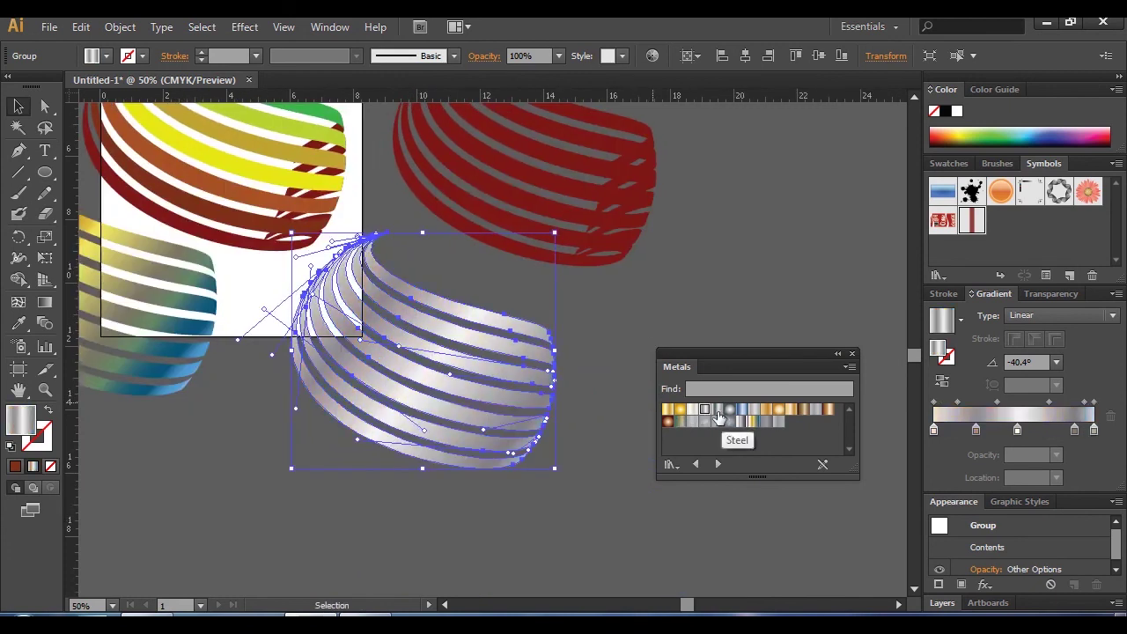
- Copy the silver striped shape down and to the left, and fill the new copy with the Steel gradient
{"action": "left_click_drag", "start_coordinate": [480, 373], "coordinate": [357, 445]}
{"action": "left_click", "coordinate": [717, 411]}
{"action": "left_click", "coordinate": [496, 524]}
{"action": "left_click", "coordinate": [357, 445]}
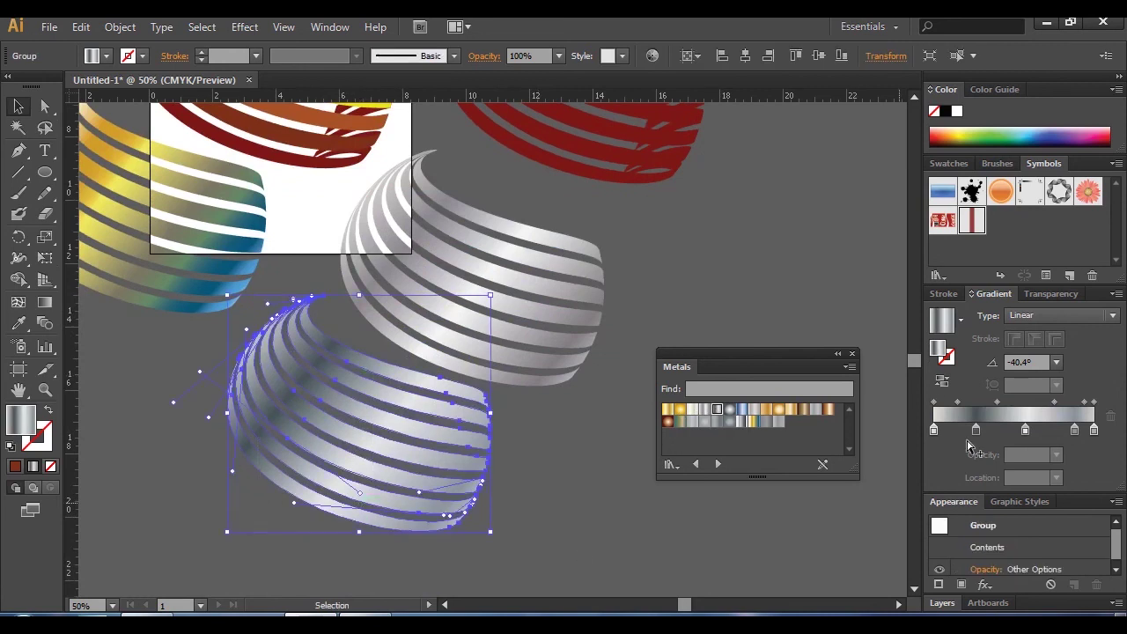
- Reverse the Steel gradient on the lowest striped shape and deselect it
{"action": "left_click", "coordinate": [941, 380]}
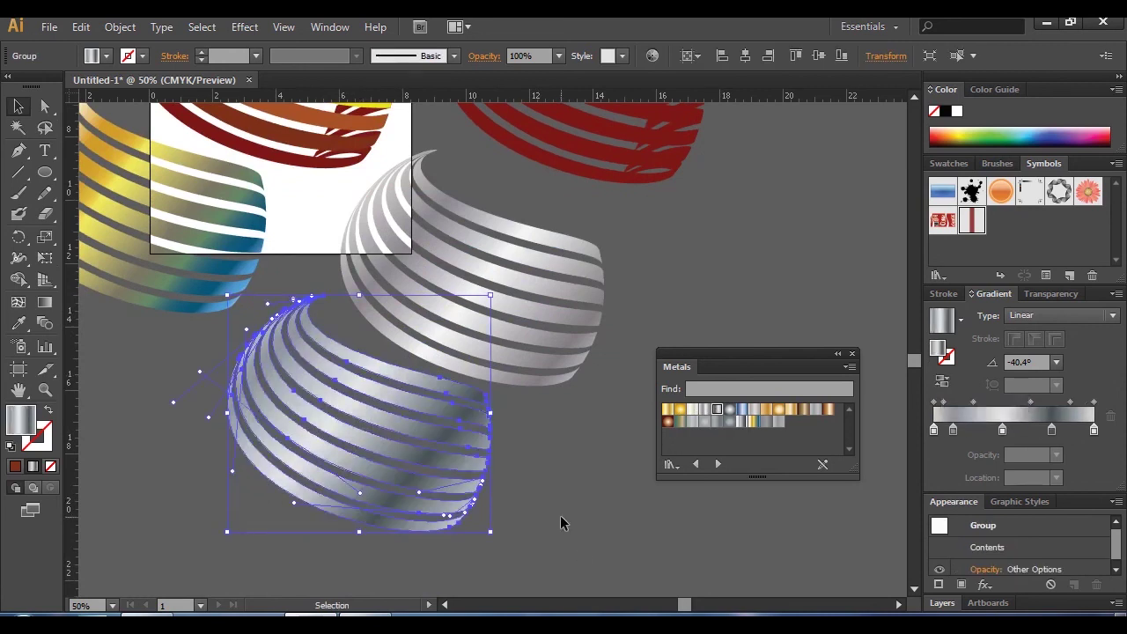
{"action": "left_click", "coordinate": [411, 535]}
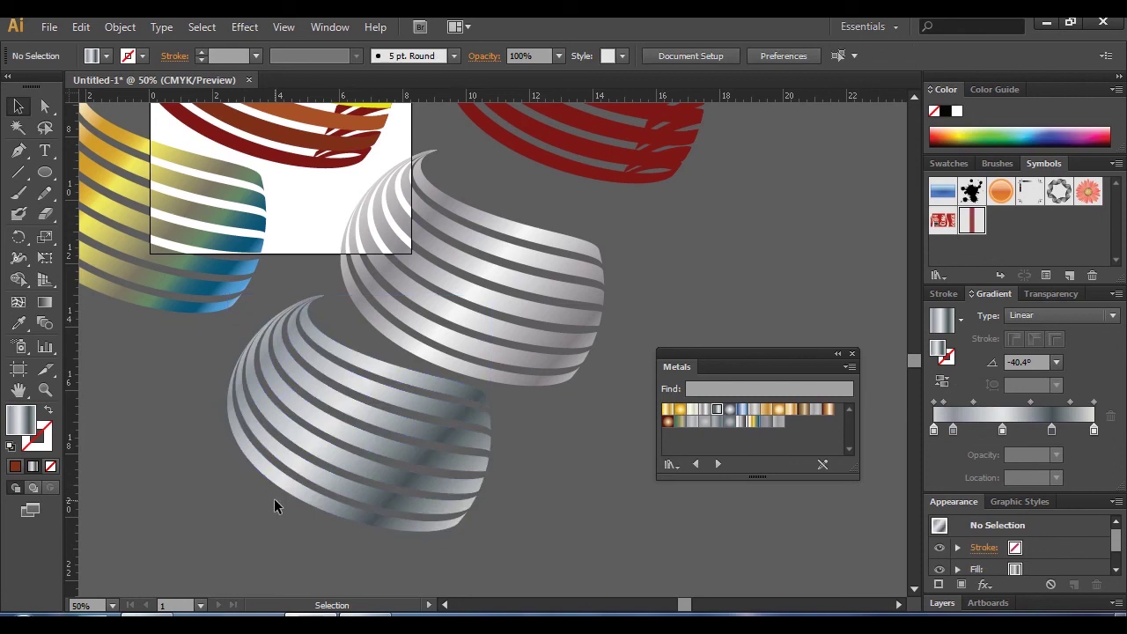
- Copy the steel striped shape down and to the right, and fill the original stripes with solid black
{"action": "left_click", "coordinate": [368, 352]}
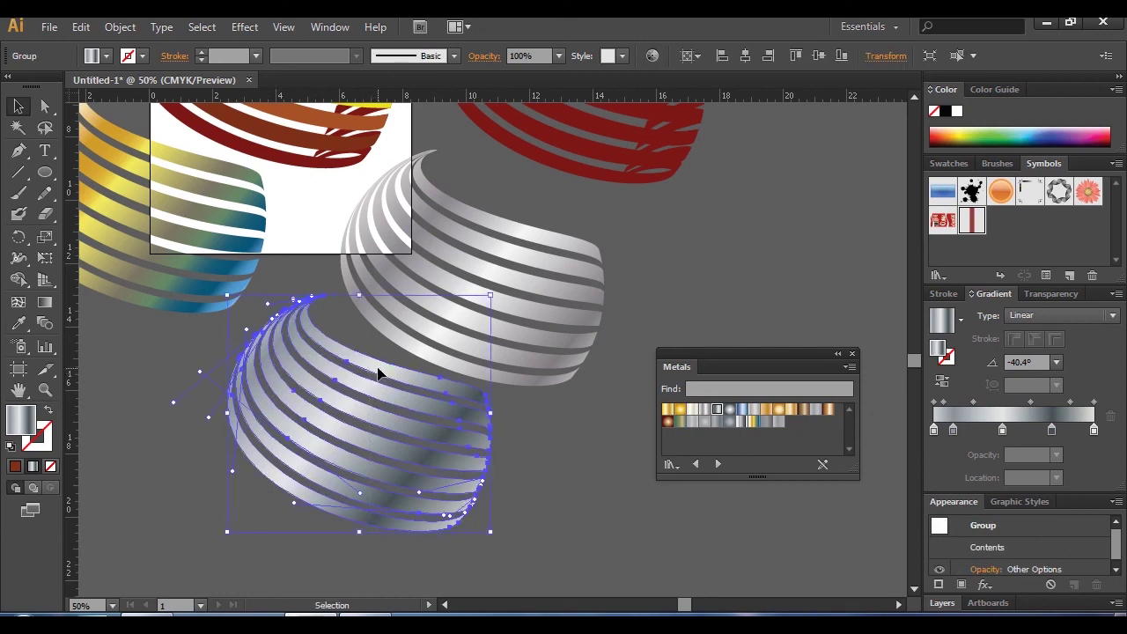
{"action": "left_click_drag", "start_coordinate": [378, 374], "coordinate": [558, 447]}
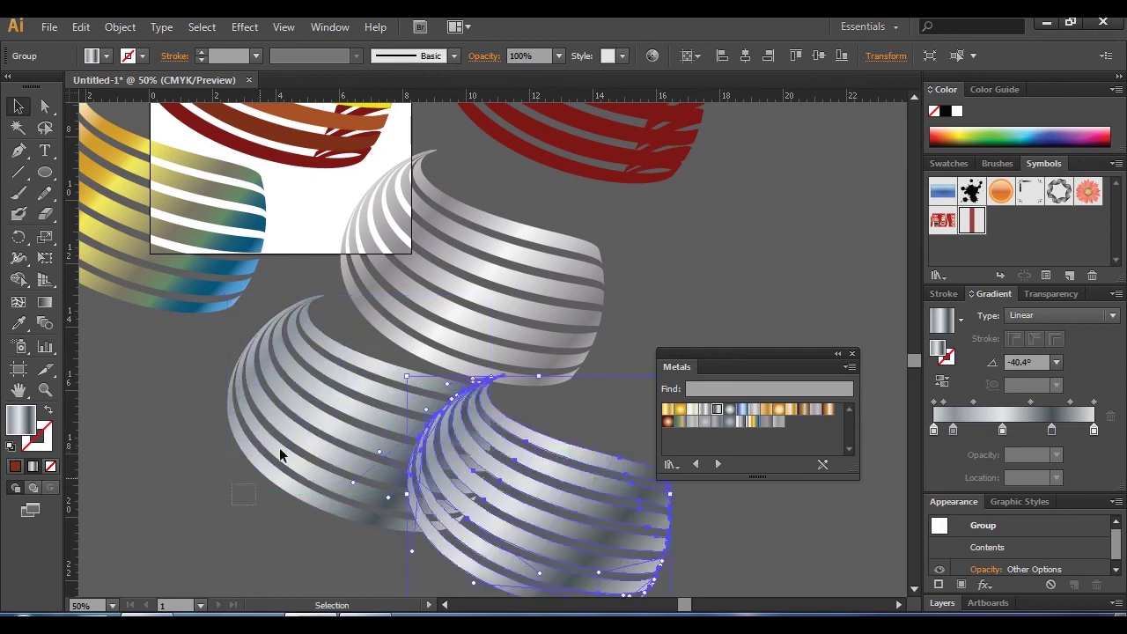
{"action": "left_click", "coordinate": [342, 341]}
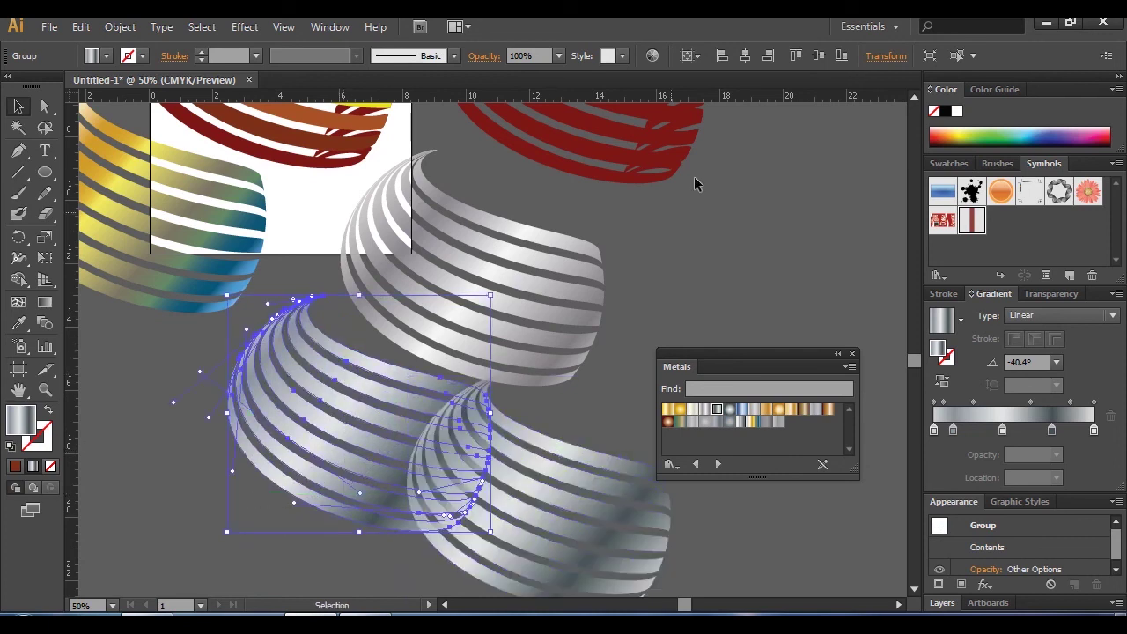
{"action": "left_click", "coordinate": [946, 114]}
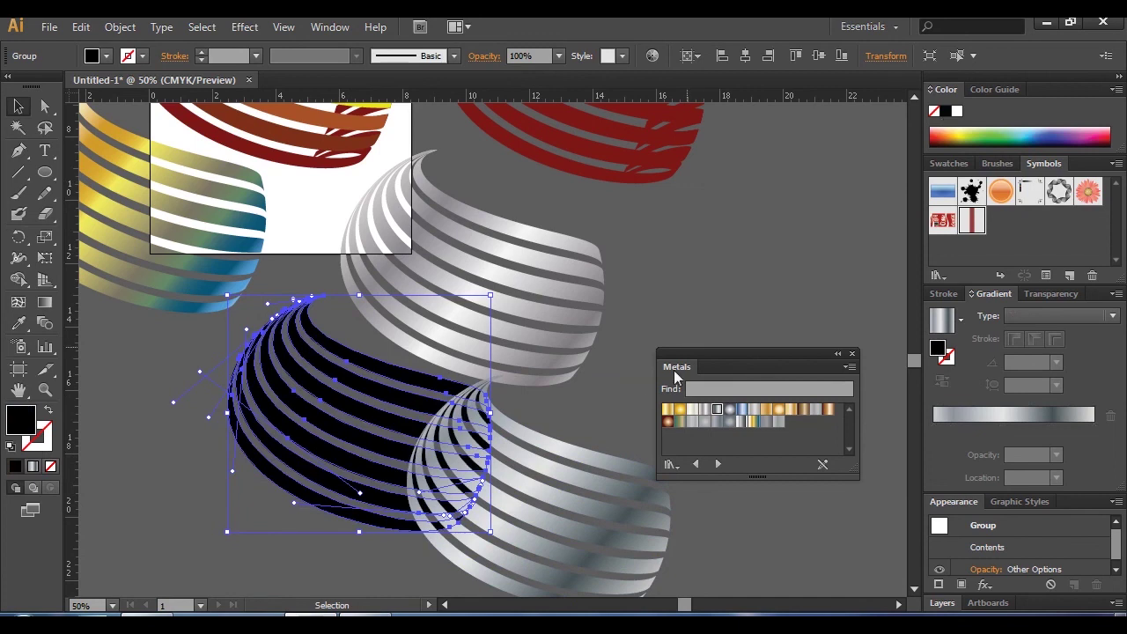
- Move the steel copy over the black stripes, offset slightly upward so a thin black edge shows below each band, and inspect it at 100%
{"action": "left_click_drag", "start_coordinate": [582, 455], "coordinate": [402, 376]}
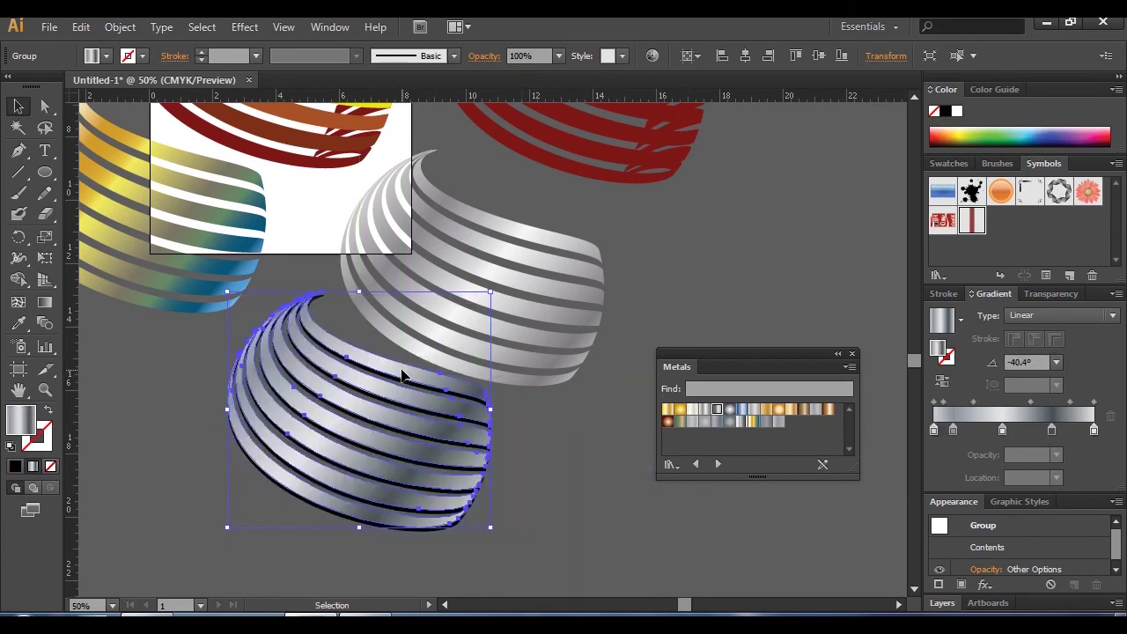
{"action": "left_click", "coordinate": [604, 474]}
{"action": "key", "text": "z"}
{"action": "left_click", "coordinate": [497, 469]}
{"action": "left_click", "coordinate": [498, 469]}
{"action": "key", "text": "space"}
{"action": "left_click_drag", "start_coordinate": [295, 251], "coordinate": [497, 492]}
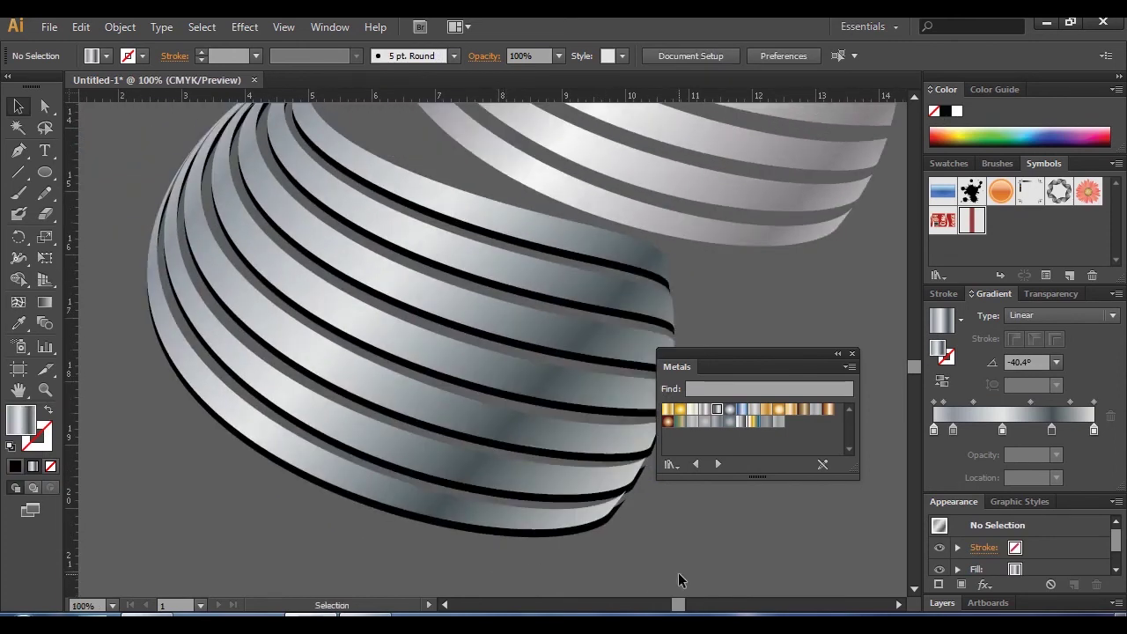